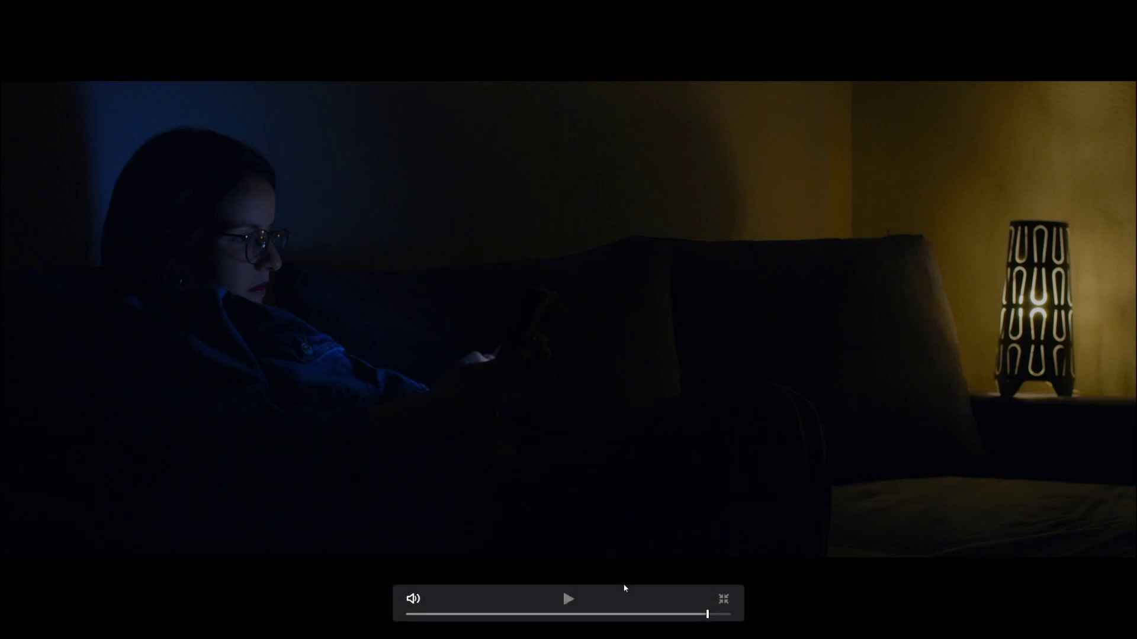
Step: Review the graded night look at several earlier points of the clip in full-screen playback and return to the edit view
drag(695, 616, 593, 616)
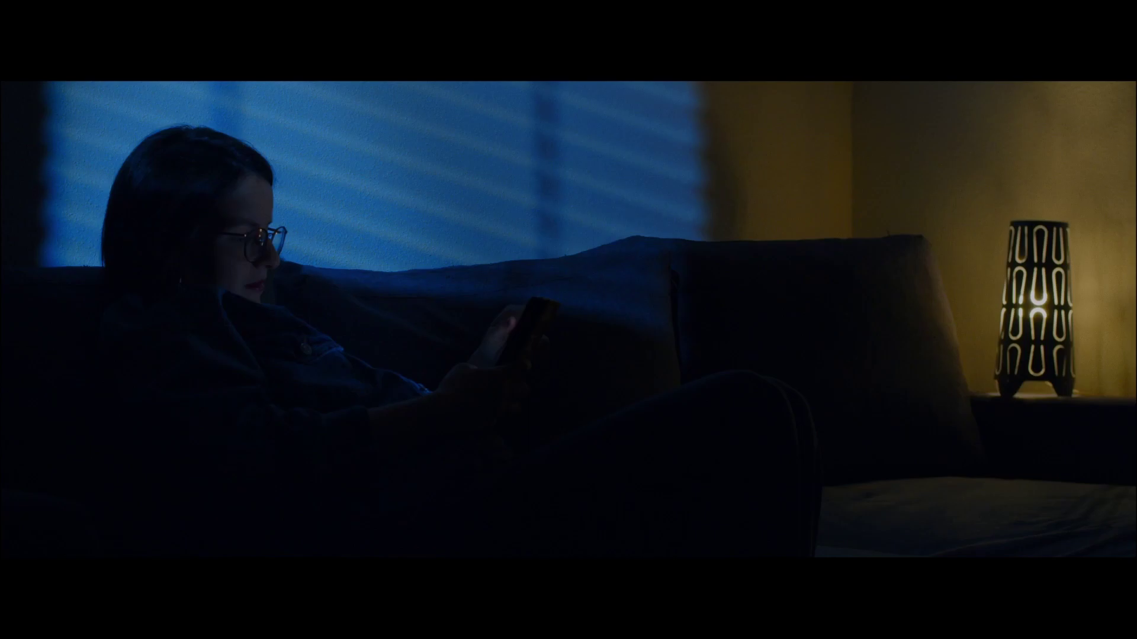
mouse_move(442, 175)
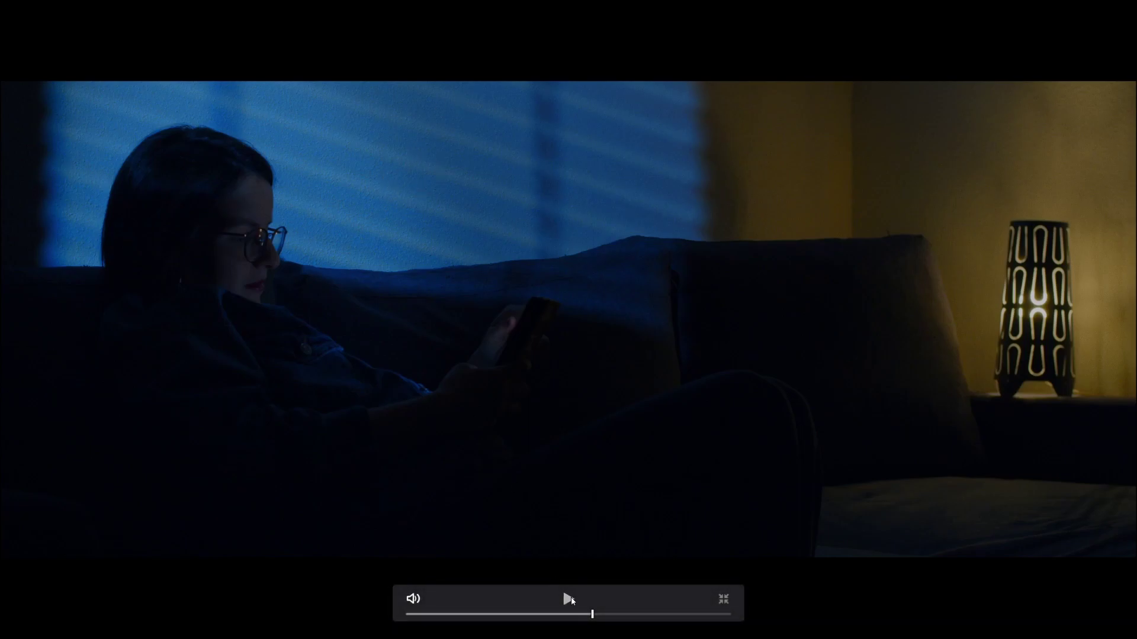
drag(592, 614, 465, 615)
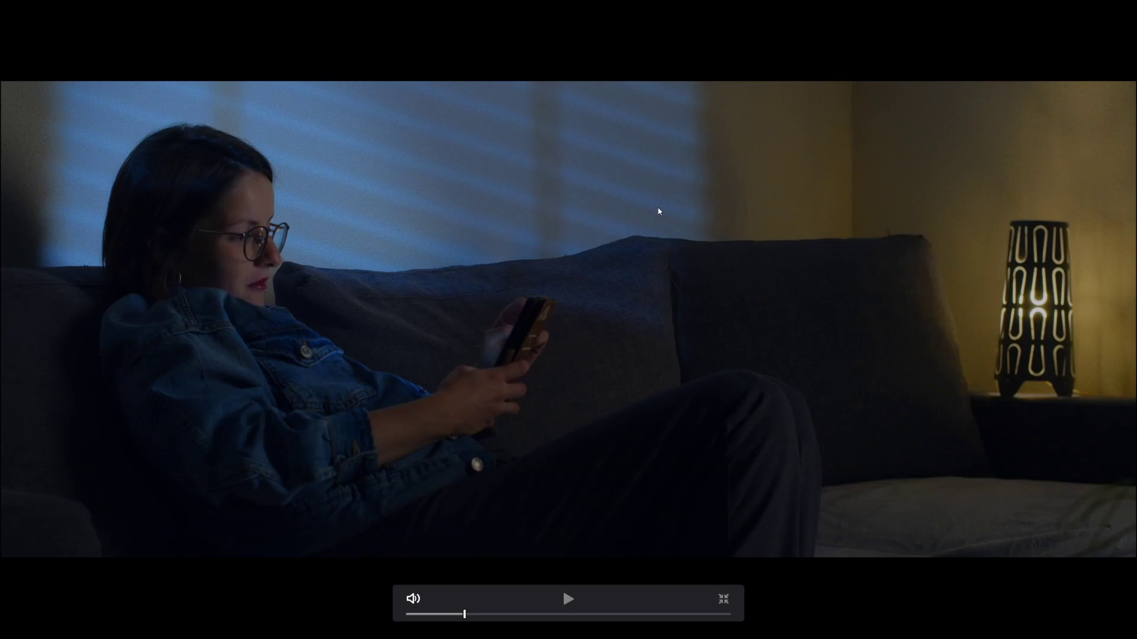
key(Escape)
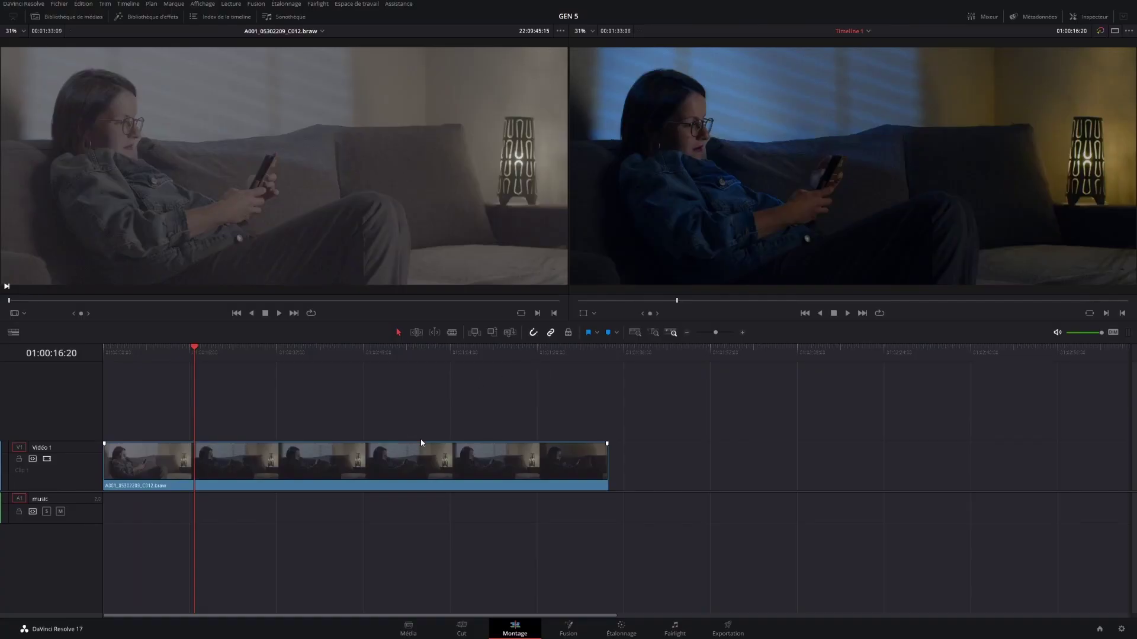
Step: Place the ungraded source clip A001_05302209_C012.braw on the timeline directly after the existing graded clip
click(289, 188)
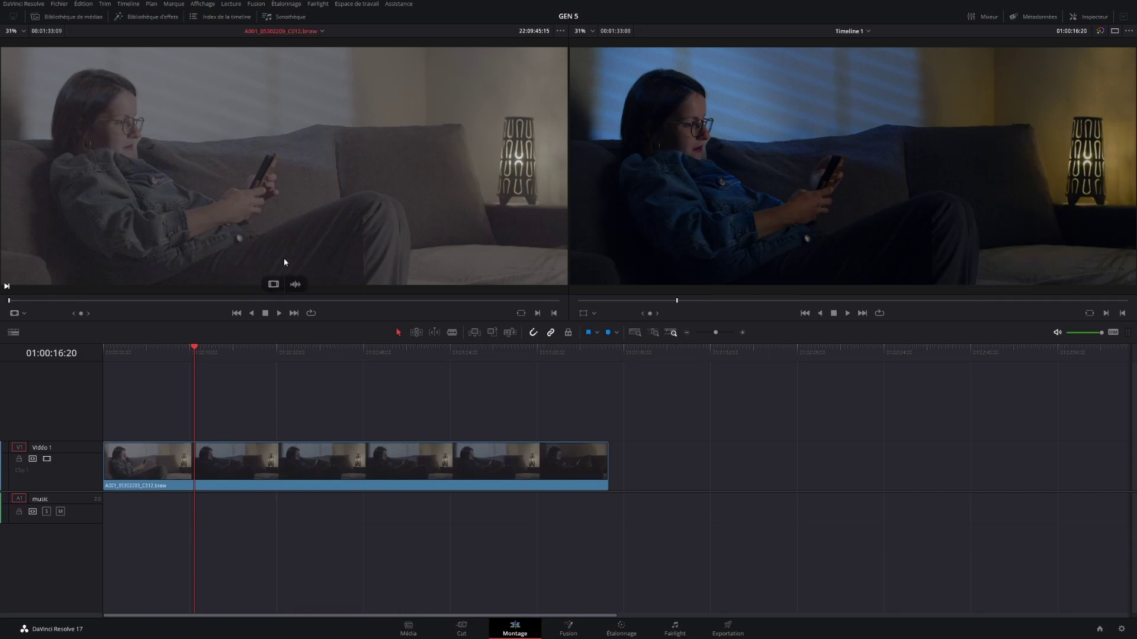
click(607, 351)
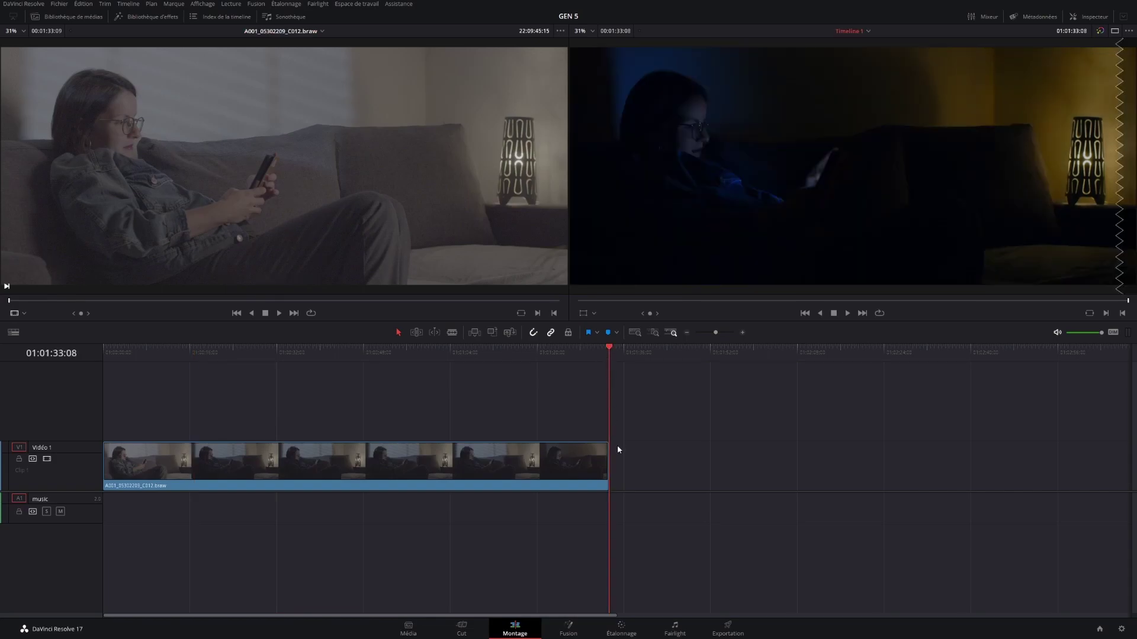
key(F10)
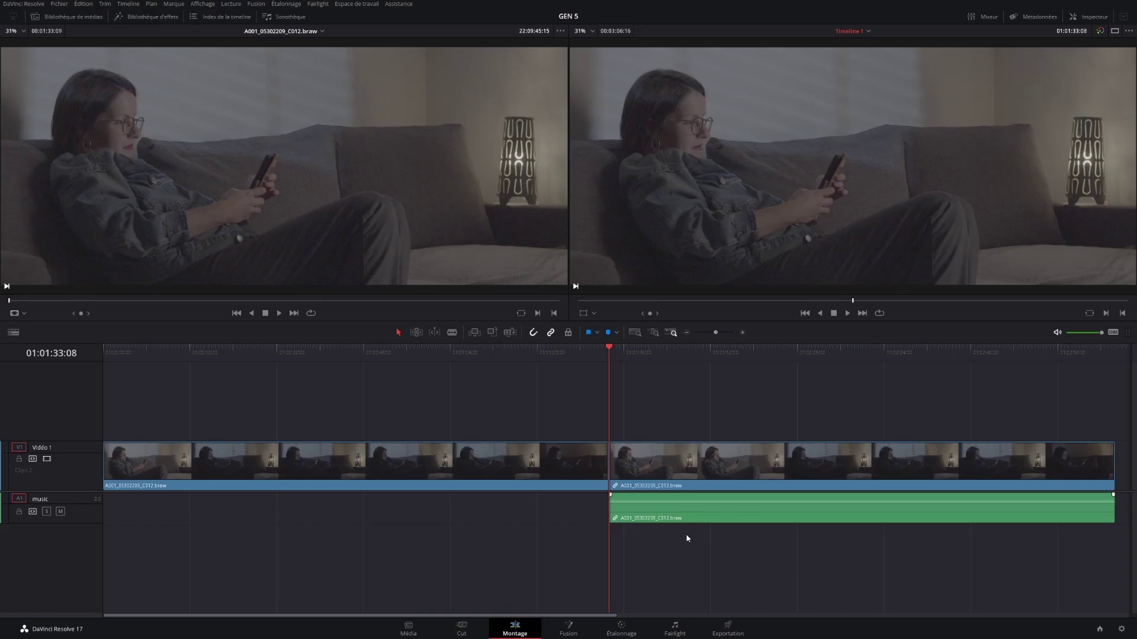
Step: Open the new clip for color grading, hide the gallery and effects library, and align node 01 with the graph's input
click(618, 631)
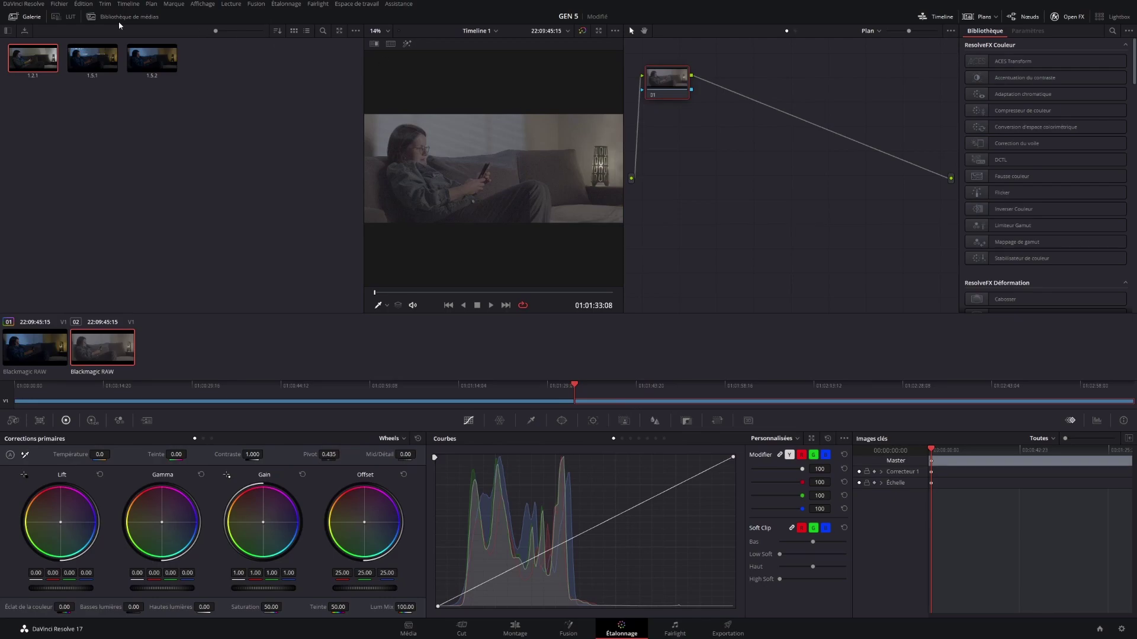
click(31, 18)
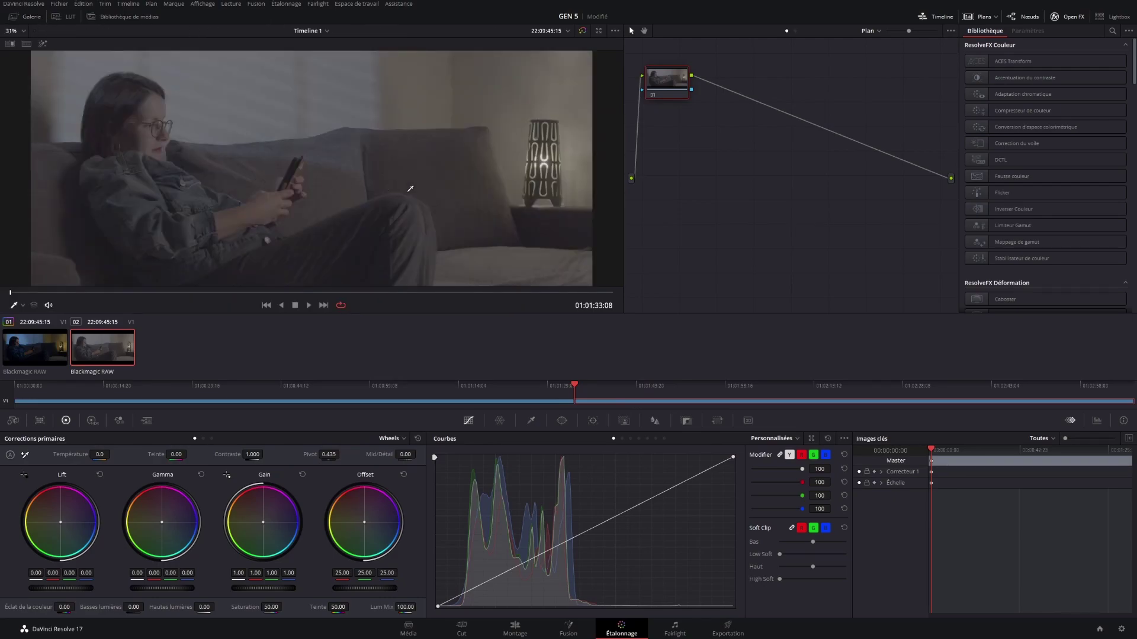
click(1055, 17)
drag(689, 83, 684, 180)
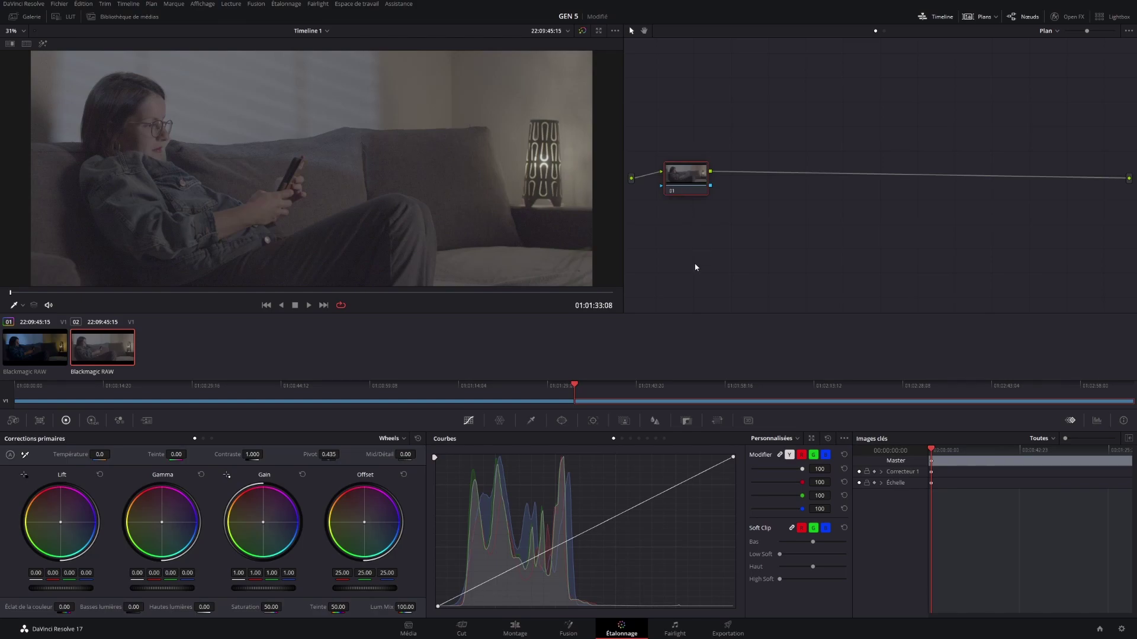
Step: Examine the project's Camera RAW settings for the Blackmagic RAW profile, including the gamma options, and close them without saving
click(1121, 628)
click(404, 169)
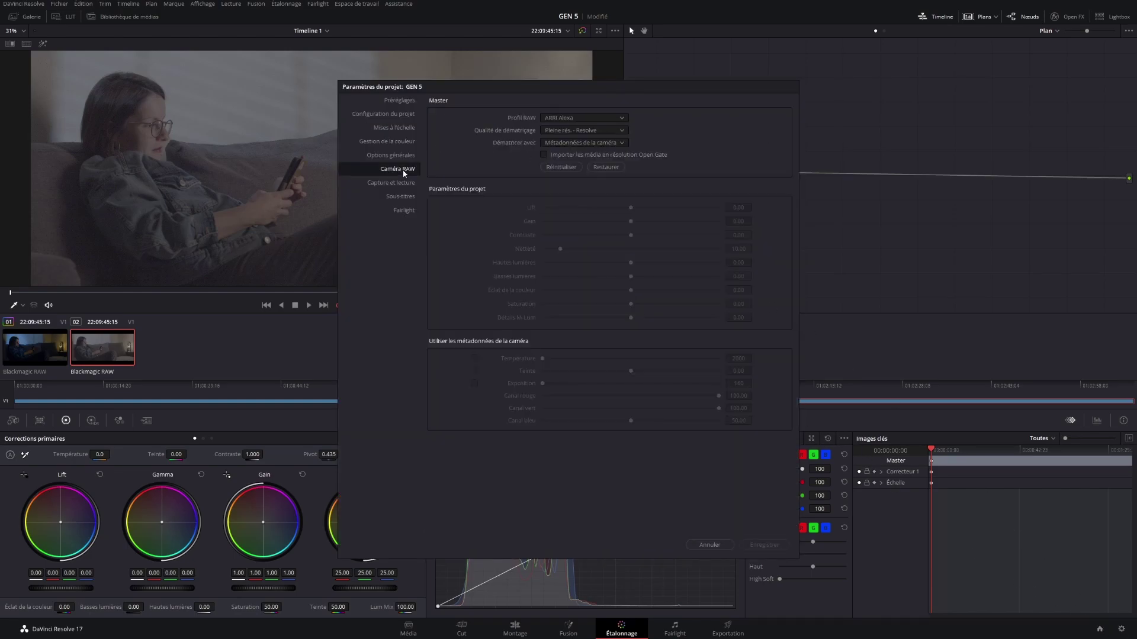
click(590, 119)
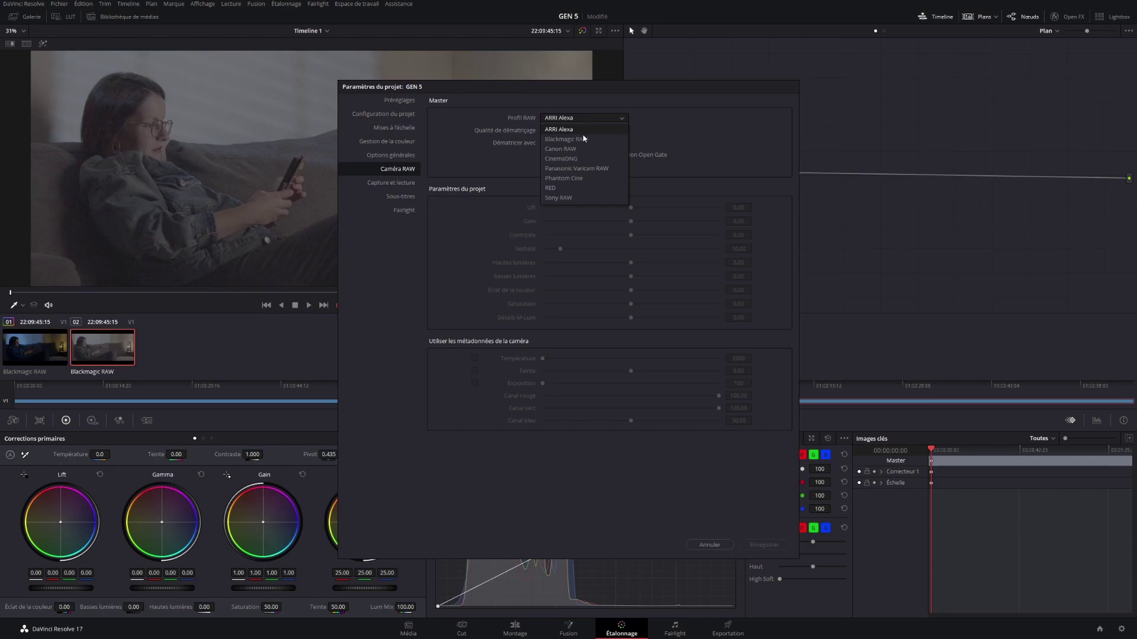
click(583, 138)
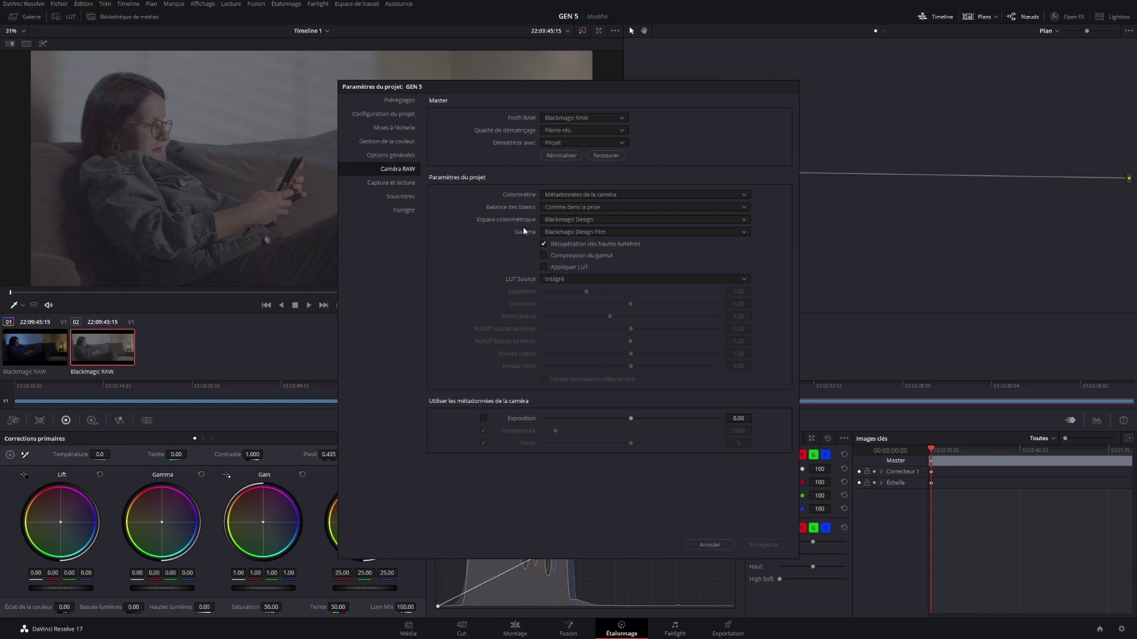
click(609, 225)
click(609, 227)
click(607, 233)
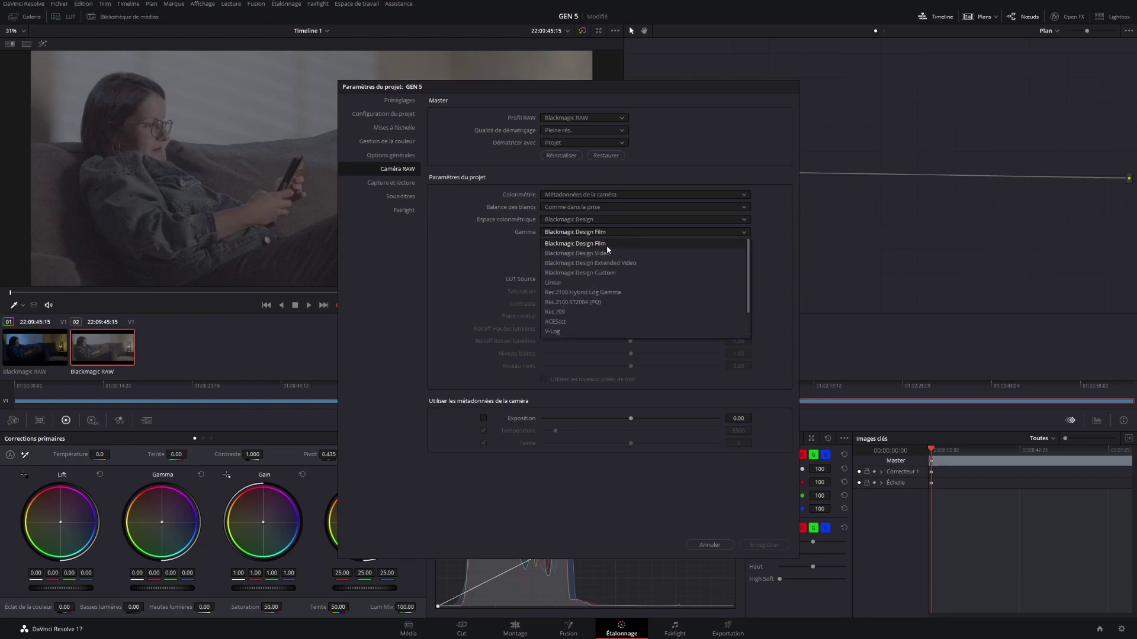
click(605, 239)
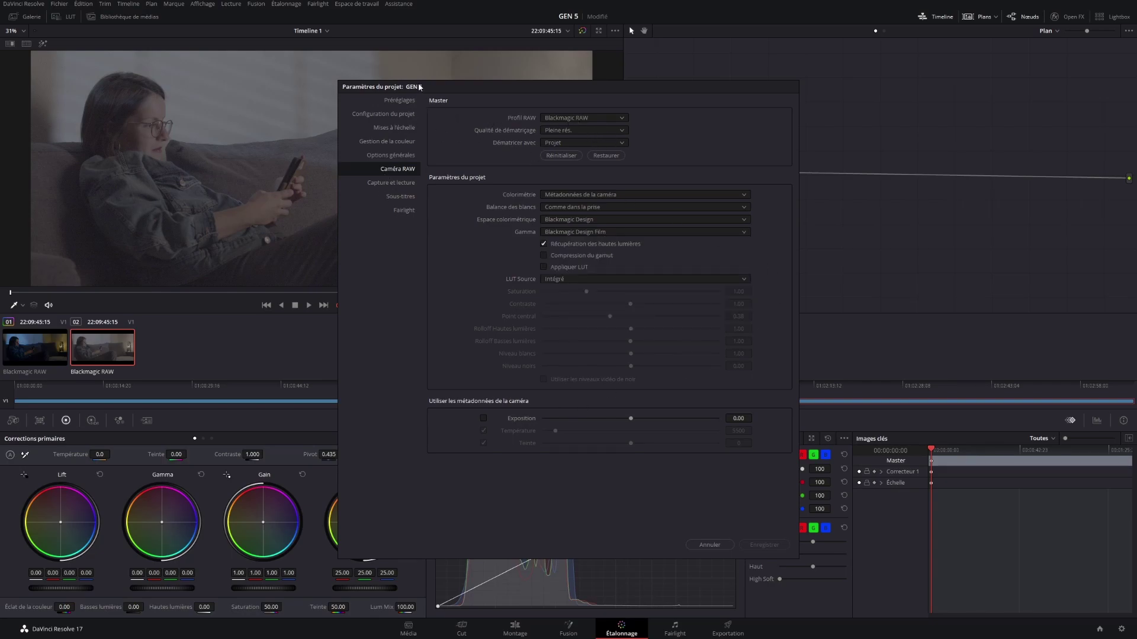
drag(419, 86, 411, 88)
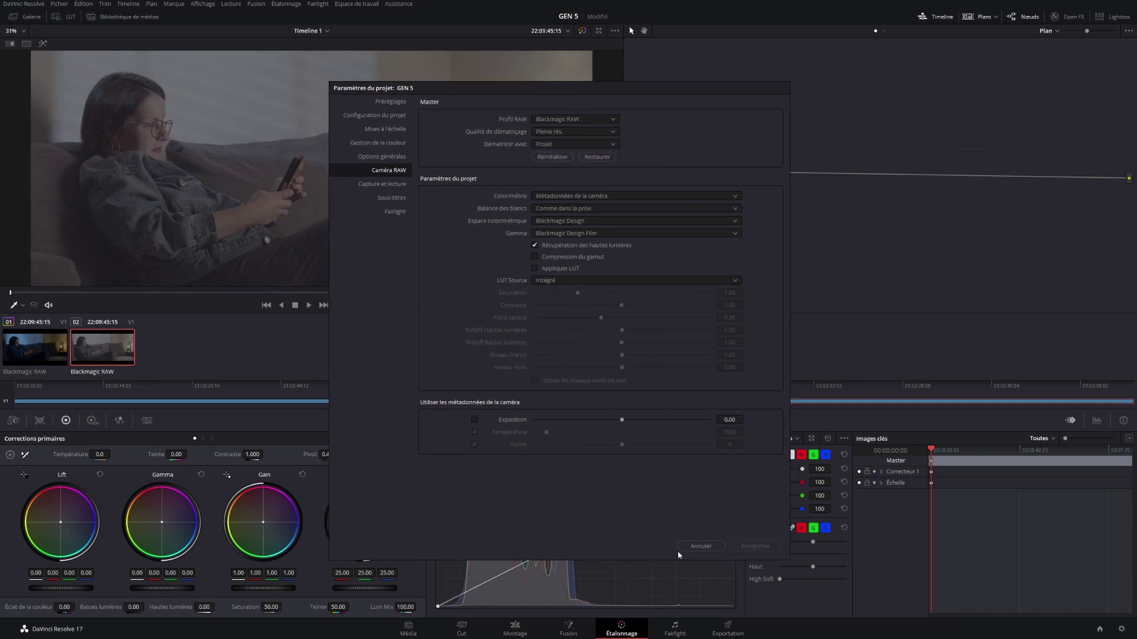
click(700, 546)
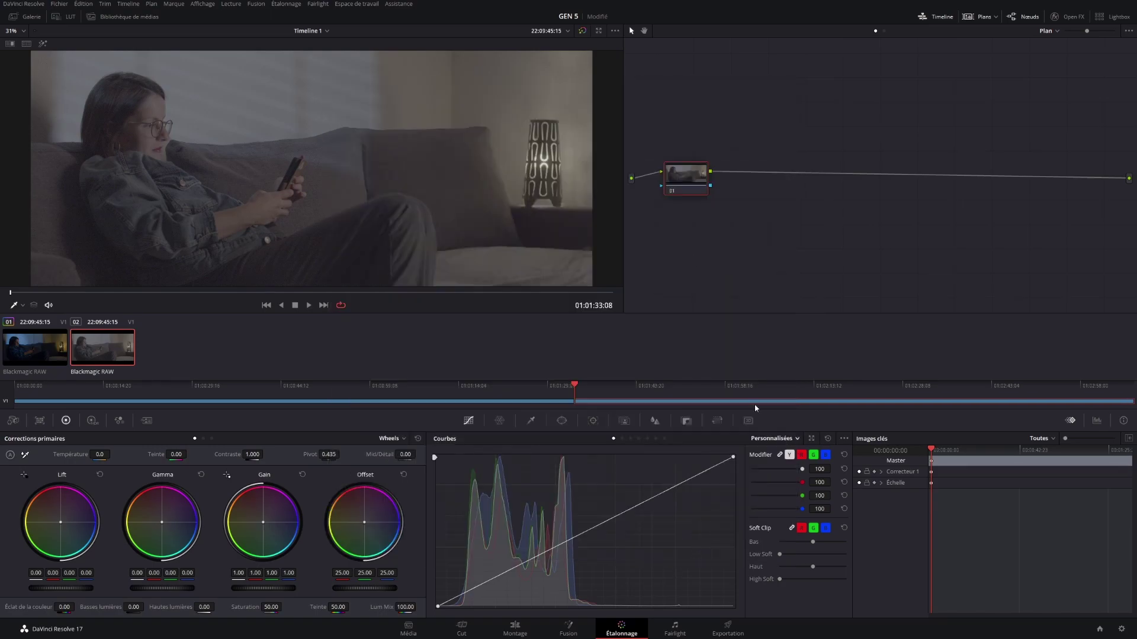
Step: Set the clip's Camera RAW decoding to use Plan (clip) settings and save the project
click(13, 421)
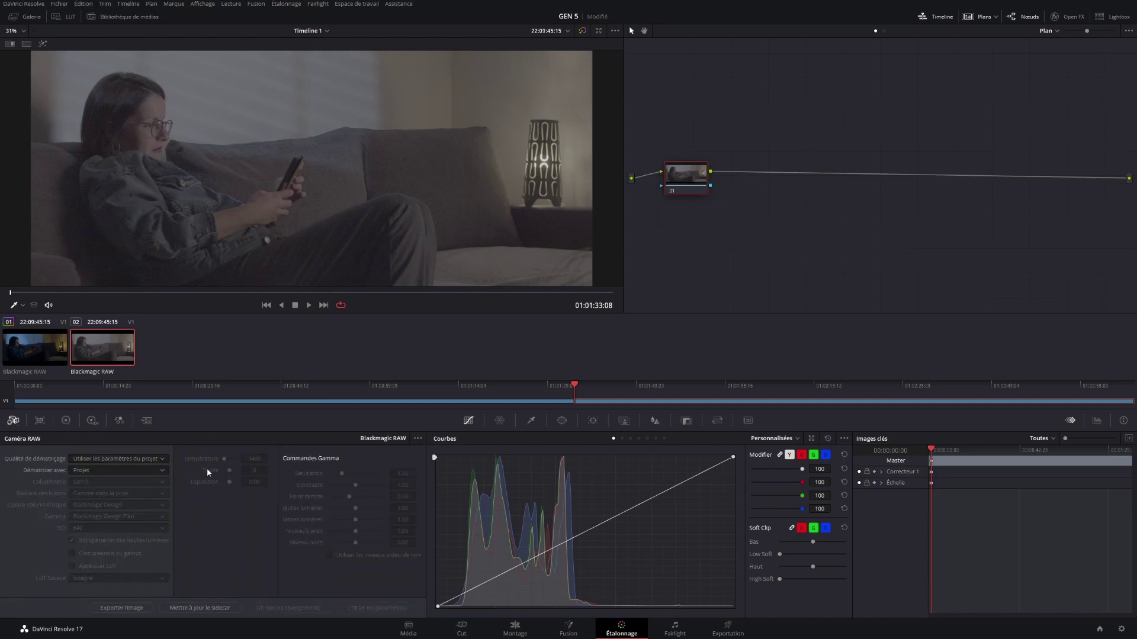
click(130, 470)
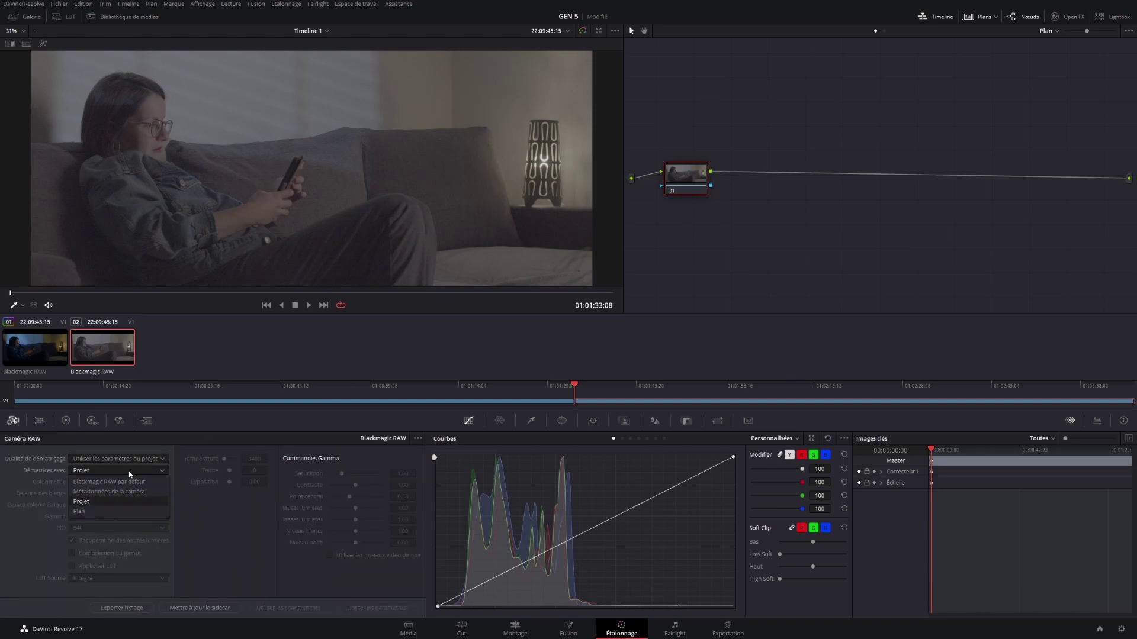
click(99, 512)
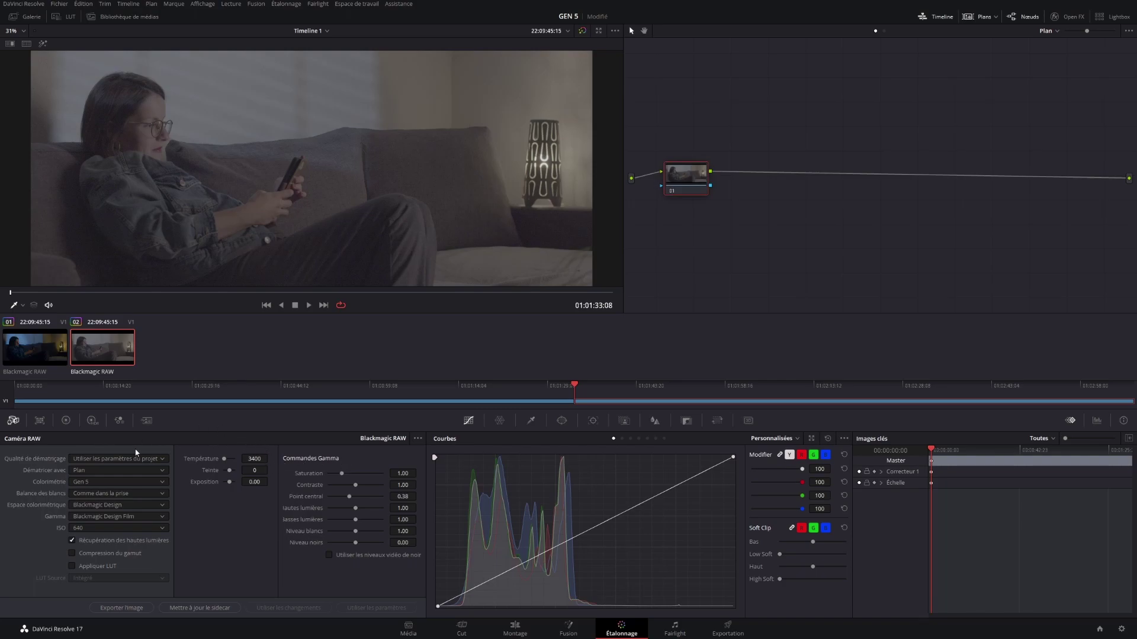
key(ctrl+s)
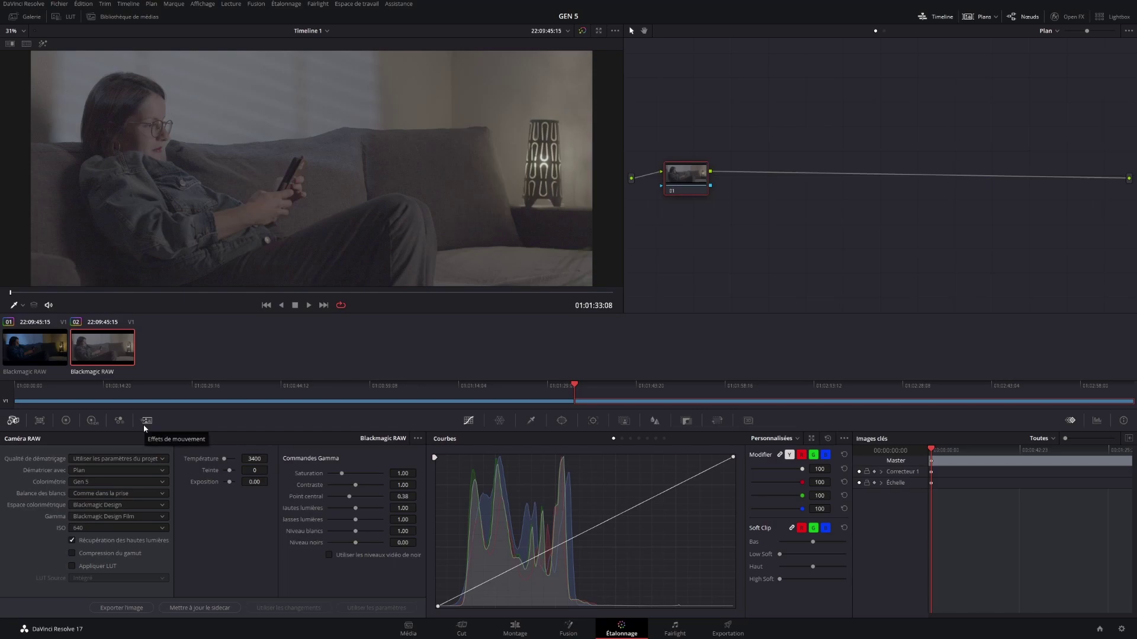
Step: Add two serial nodes after node 01, with the primary color wheels displayed
click(64, 420)
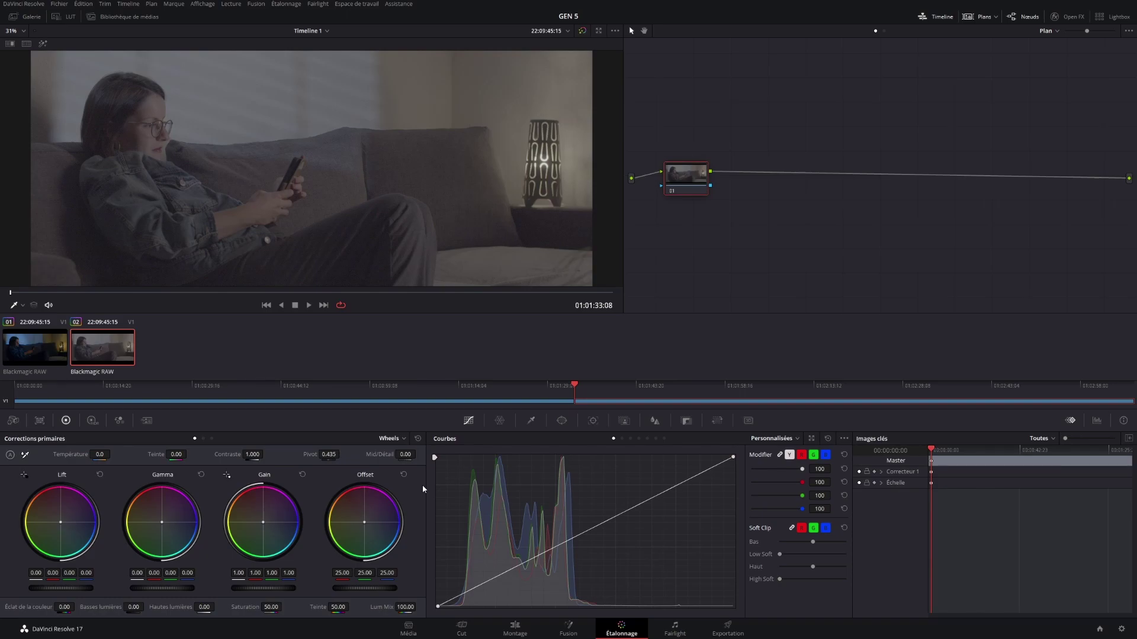
key(alt+s)
key(alt+s)
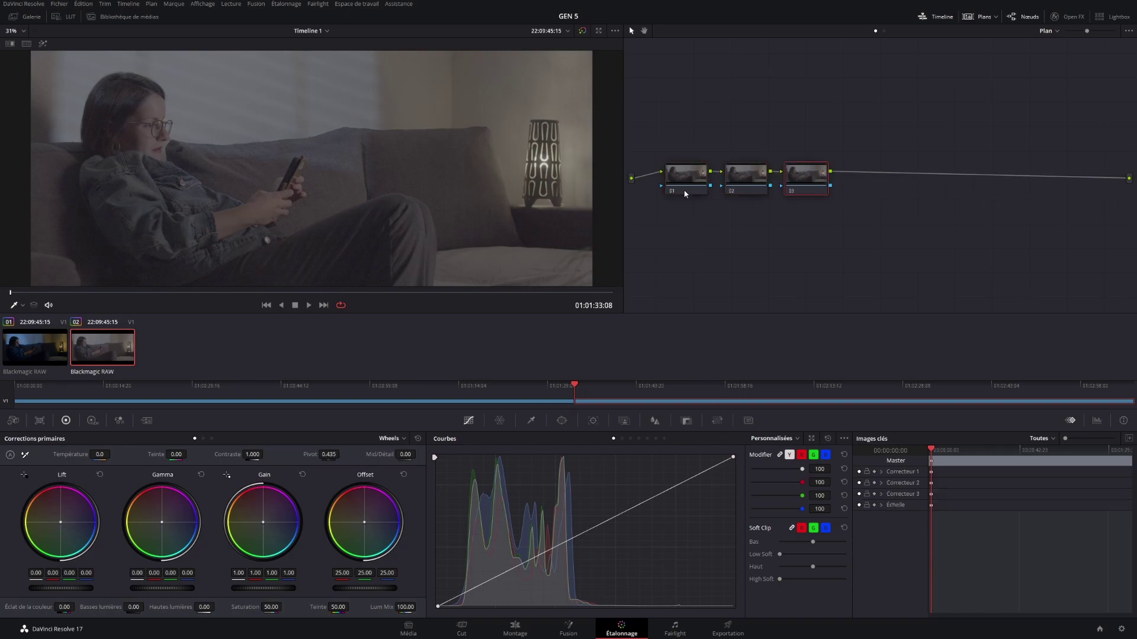
Step: Label the three nodes exp, ctrst and sat in order
right_click(684, 175)
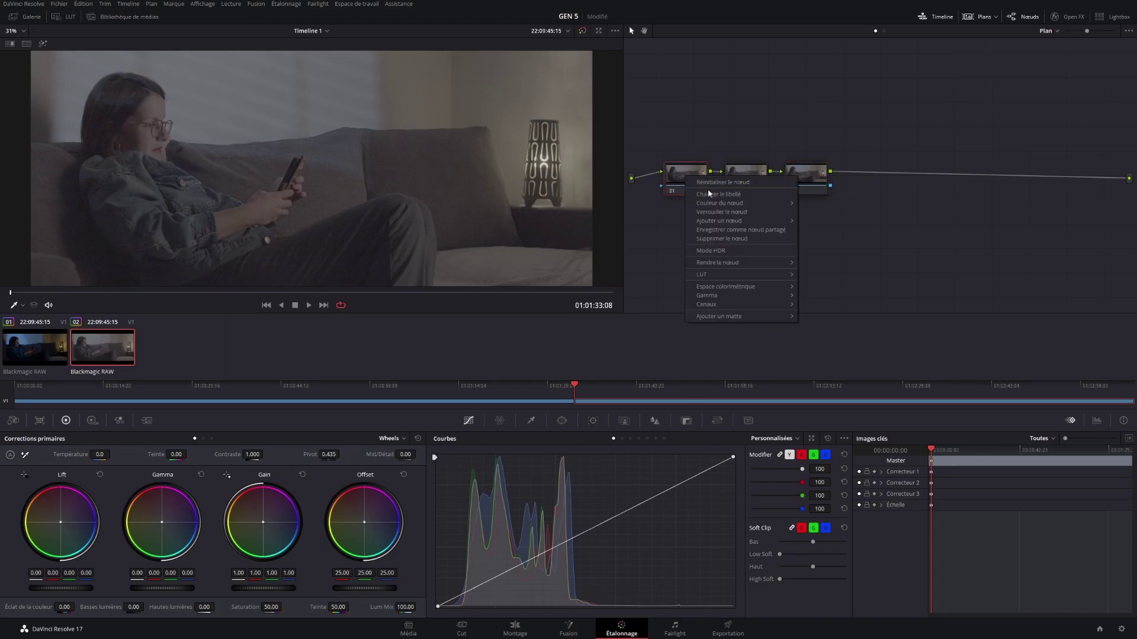
click(711, 196)
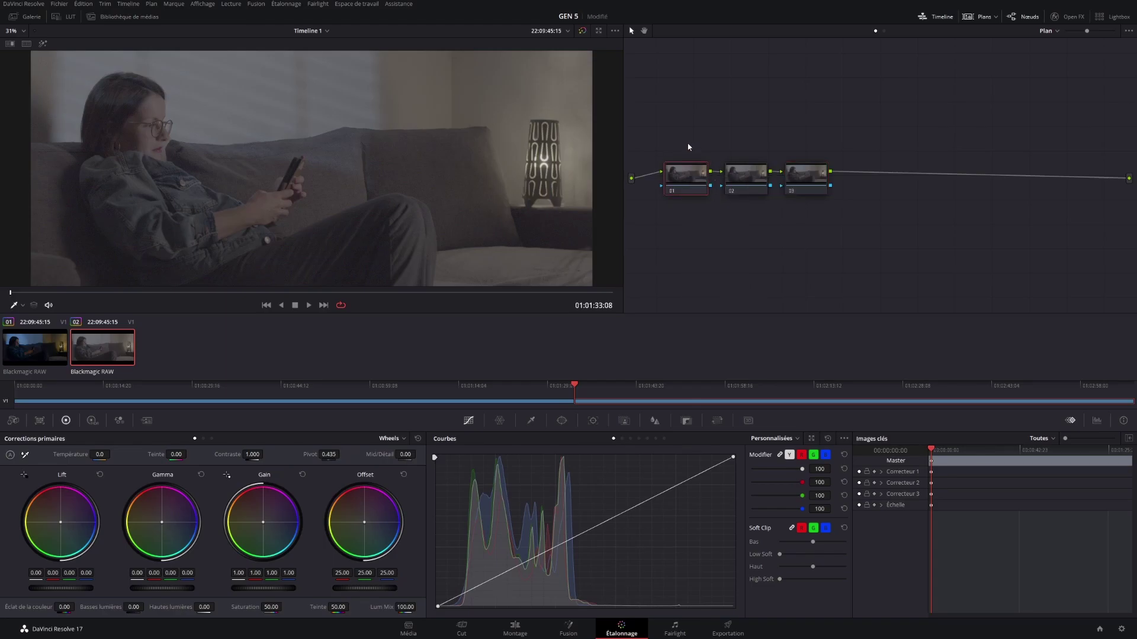
key(Return)
right_click(747, 179)
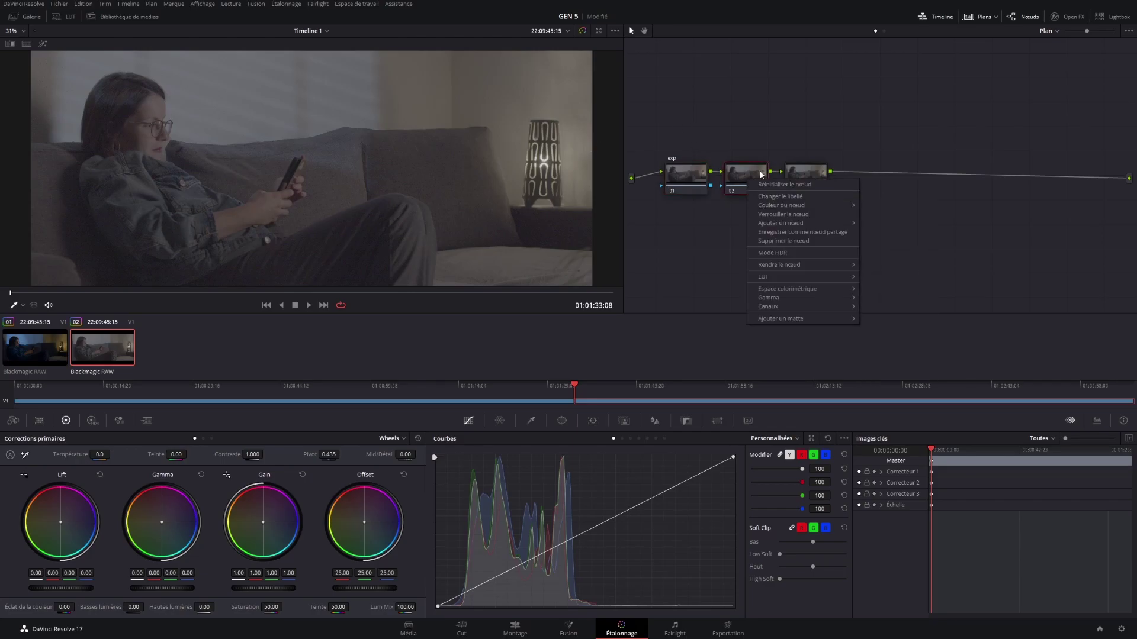
click(770, 196)
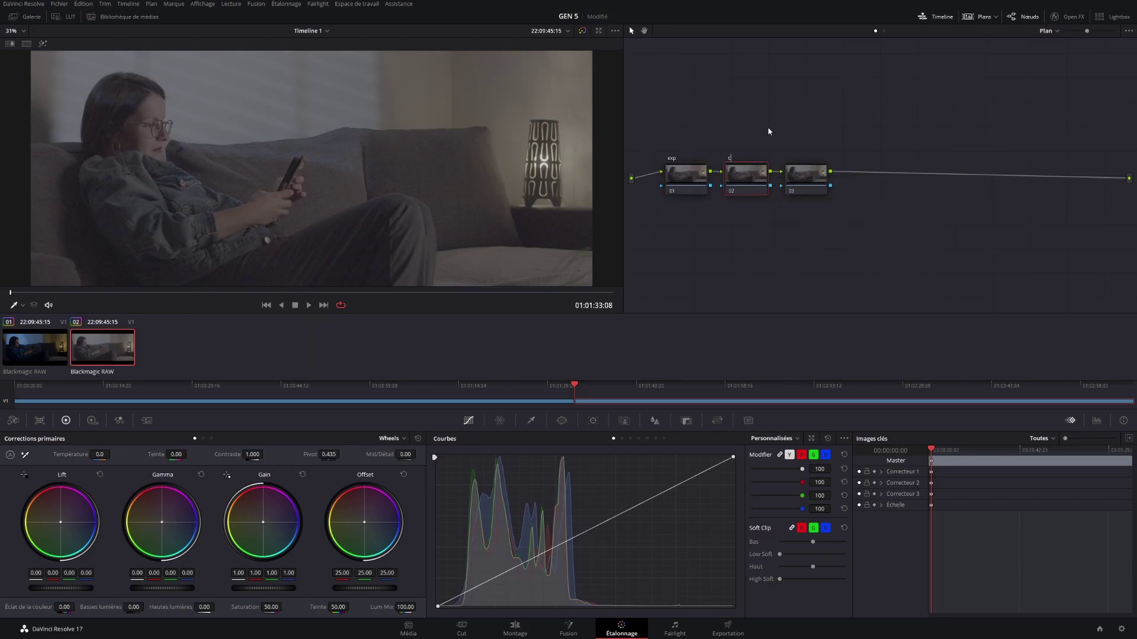
text(ctrst)
right_click(807, 170)
click(827, 196)
Step: With the Parade scopes displayed, lower the exp node's lift to about -0.04 and raise its luma gain to 1.20
click(693, 173)
click(1096, 420)
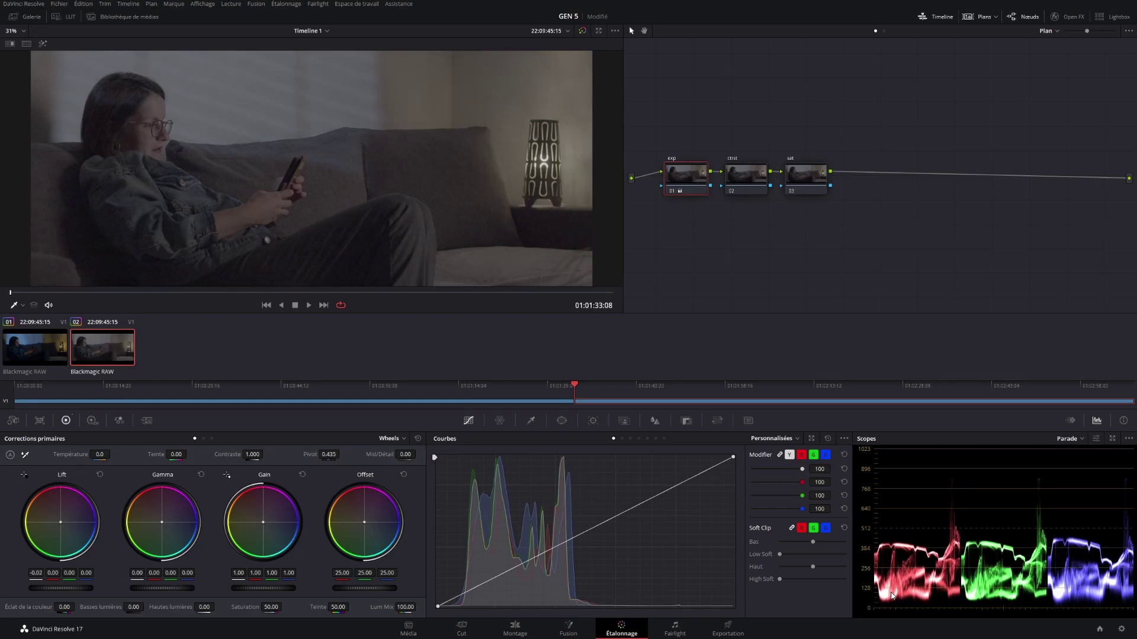
key(ctrl+z)
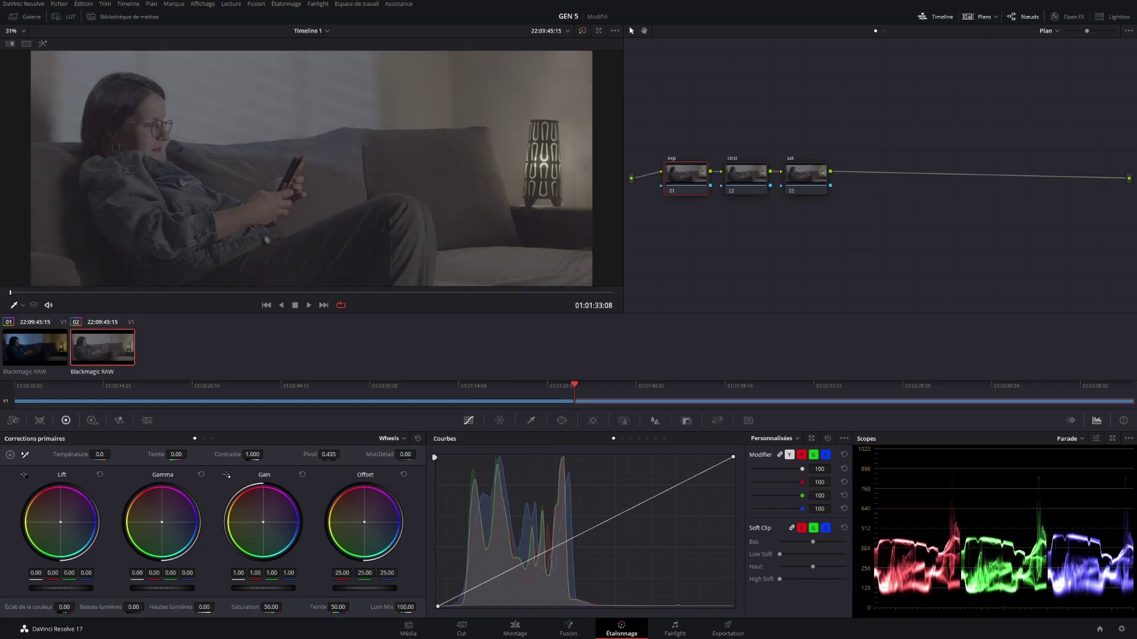
drag(61, 589, 76, 591)
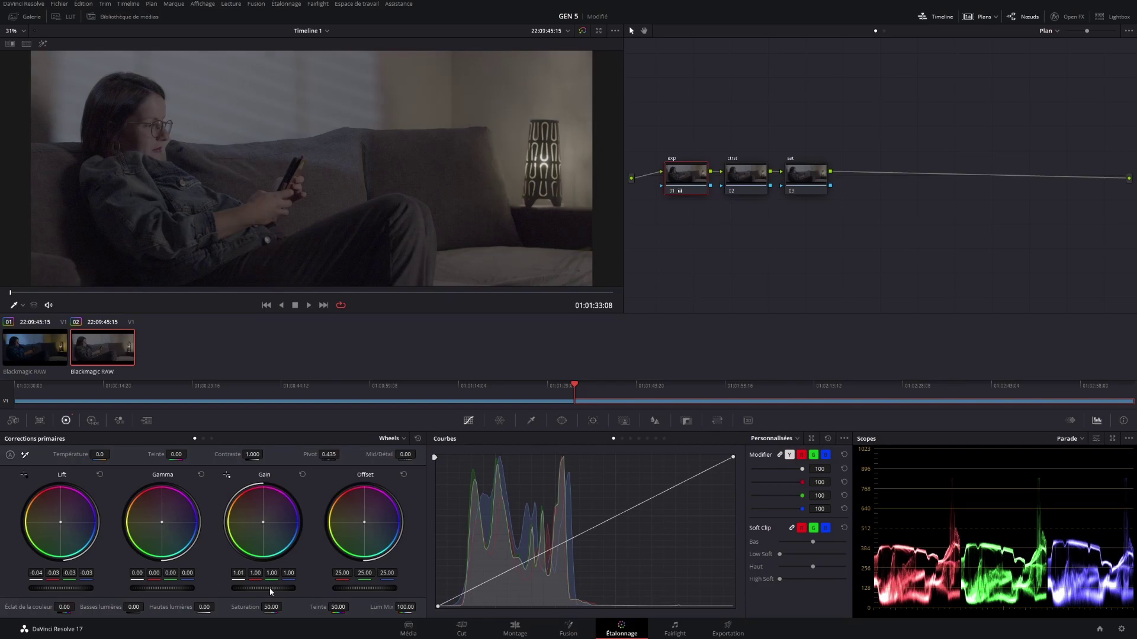
drag(269, 589, 281, 589)
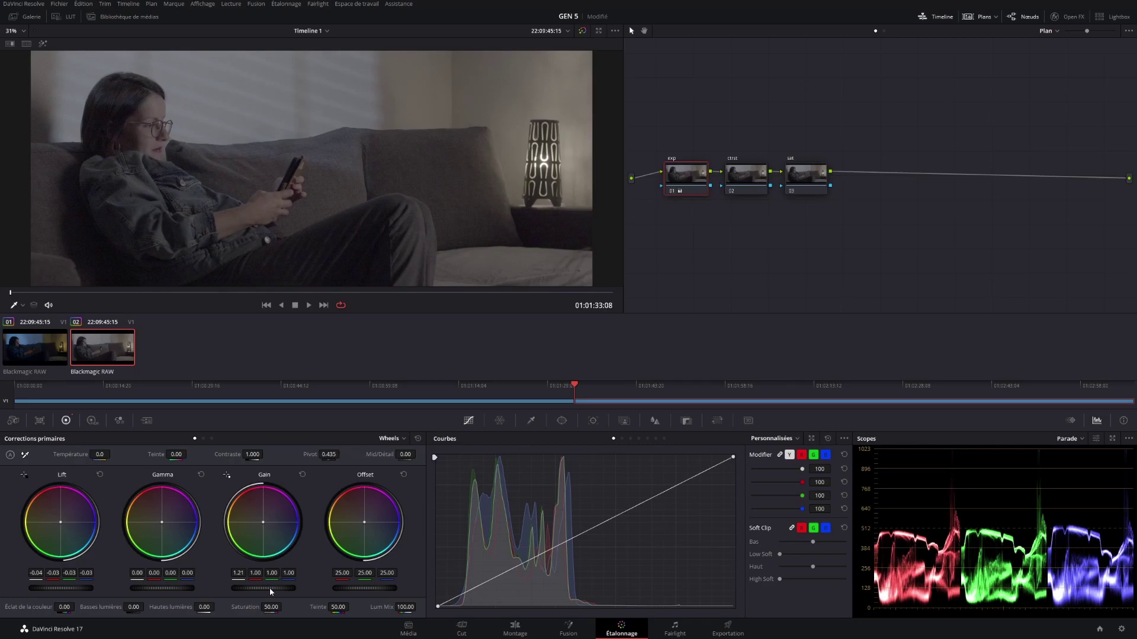
drag(270, 588, 268, 589)
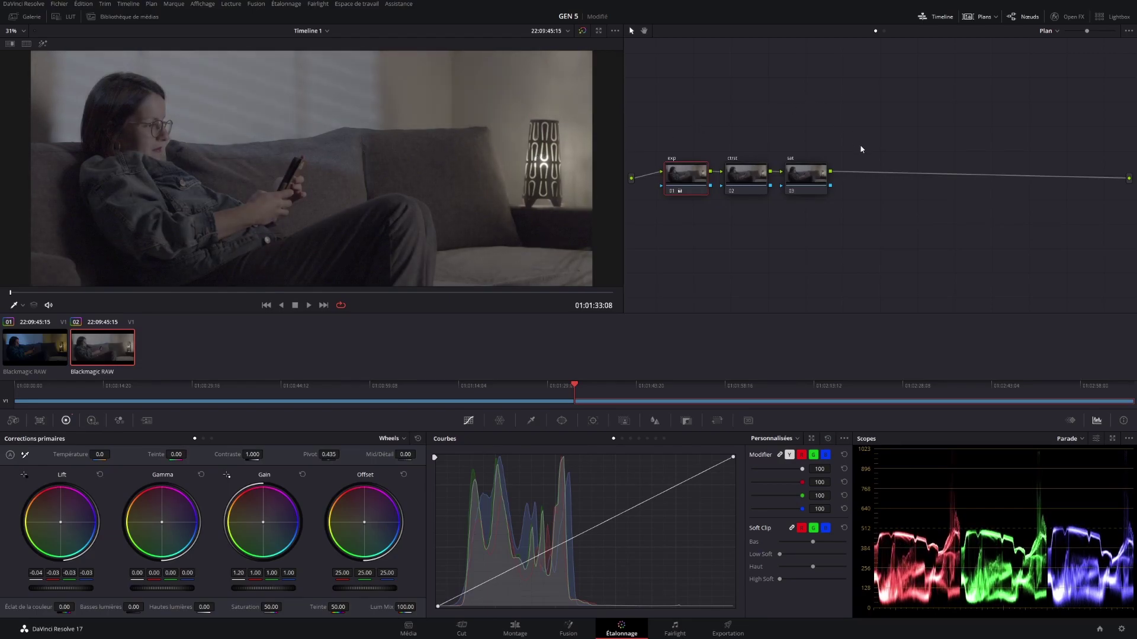
Step: Set the ctrst node's contrast to 1.415 and its pivot to 0.393
key(alt+shift+apostrophe)
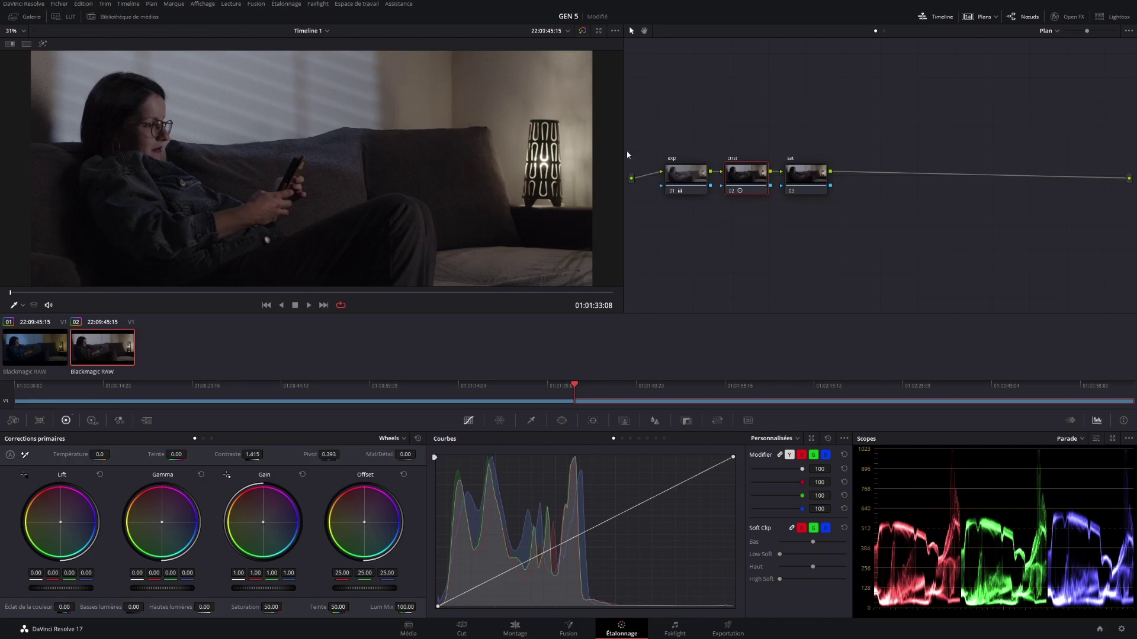
Step: Try isolating the lamp's bulb with a small circular Power Window in highlight view on the ctrst node, and reset the node
click(562, 420)
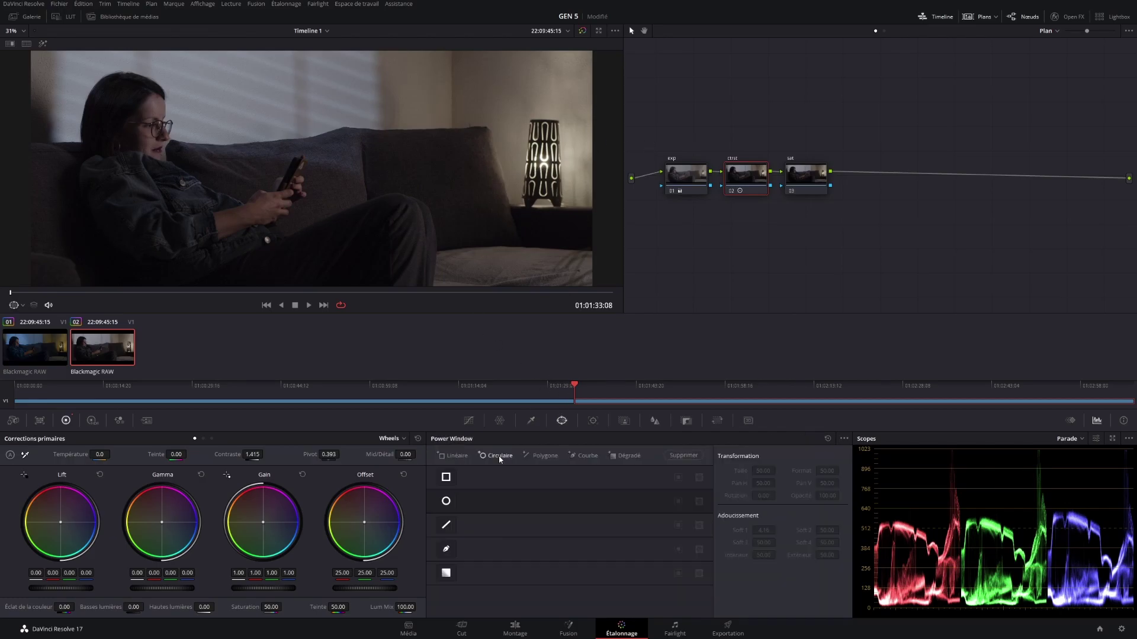
click(498, 456)
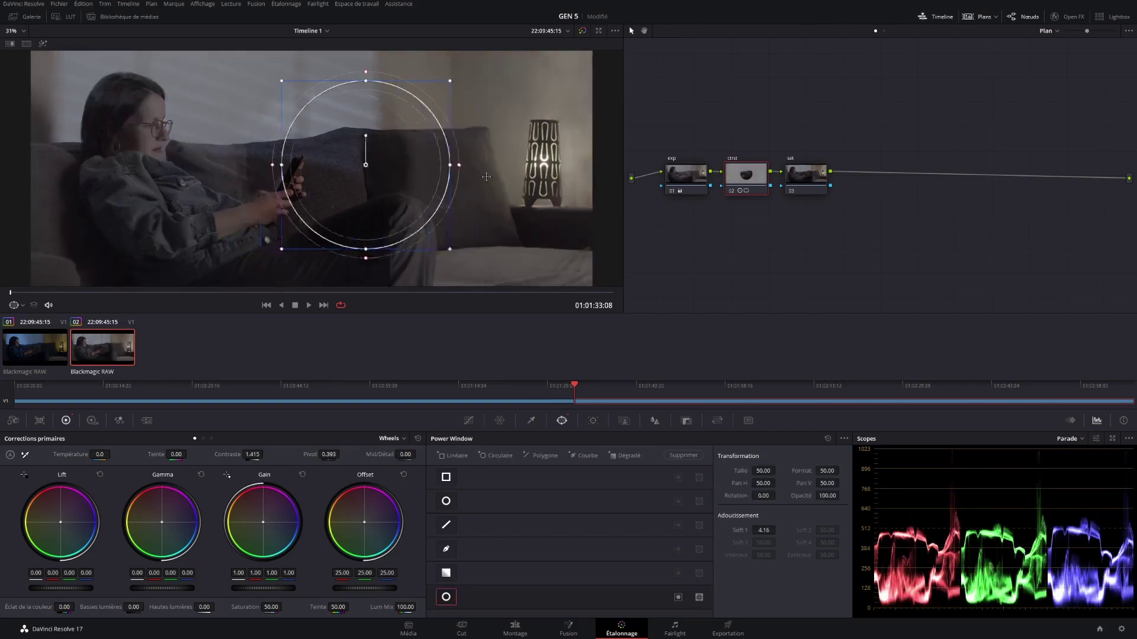
drag(465, 177, 649, 170)
drag(614, 248, 545, 168)
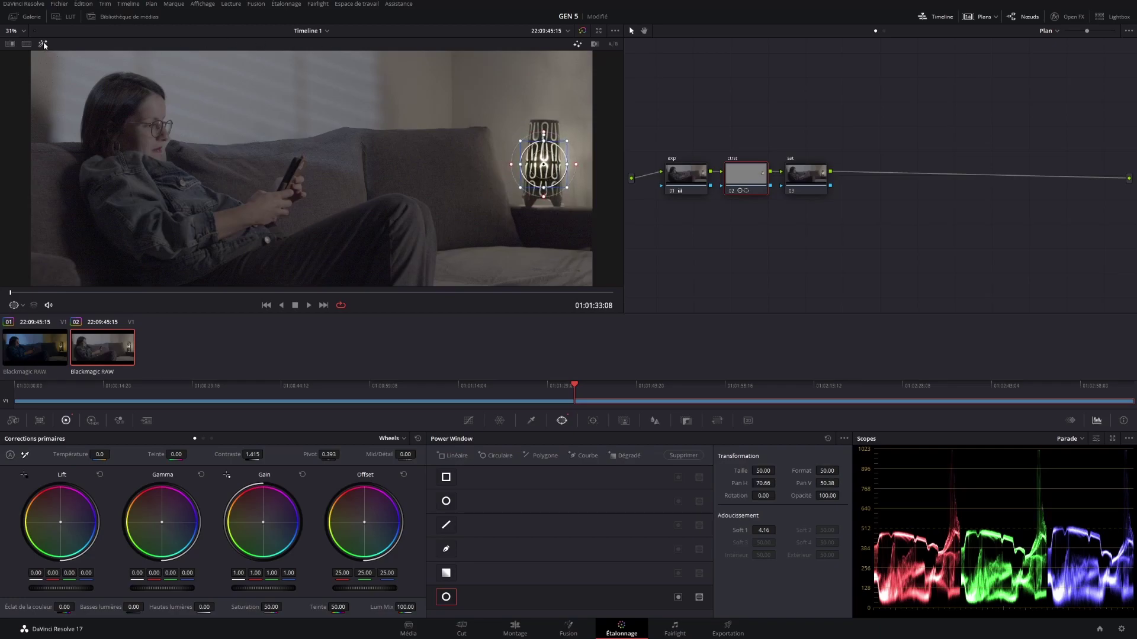
click(42, 43)
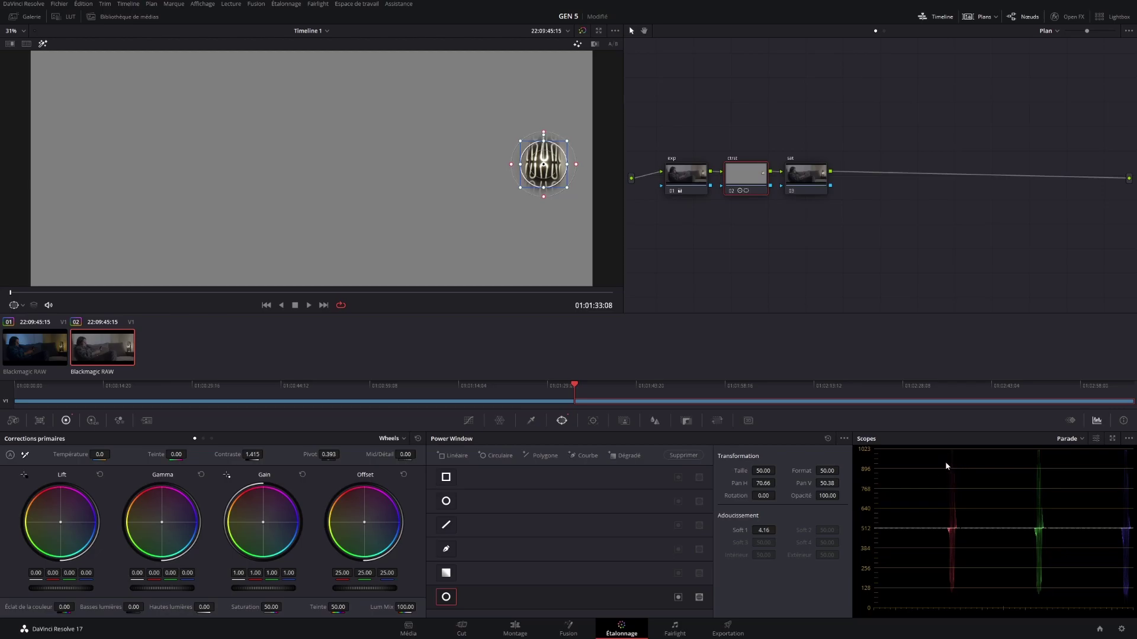
drag(572, 191, 537, 160)
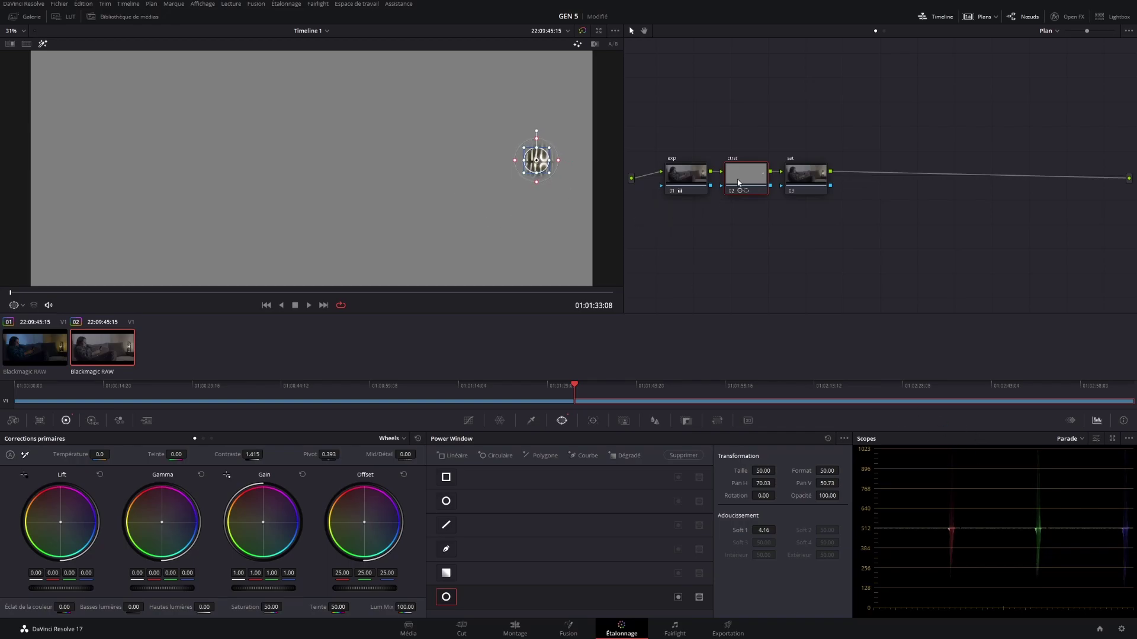
key(shift+Home)
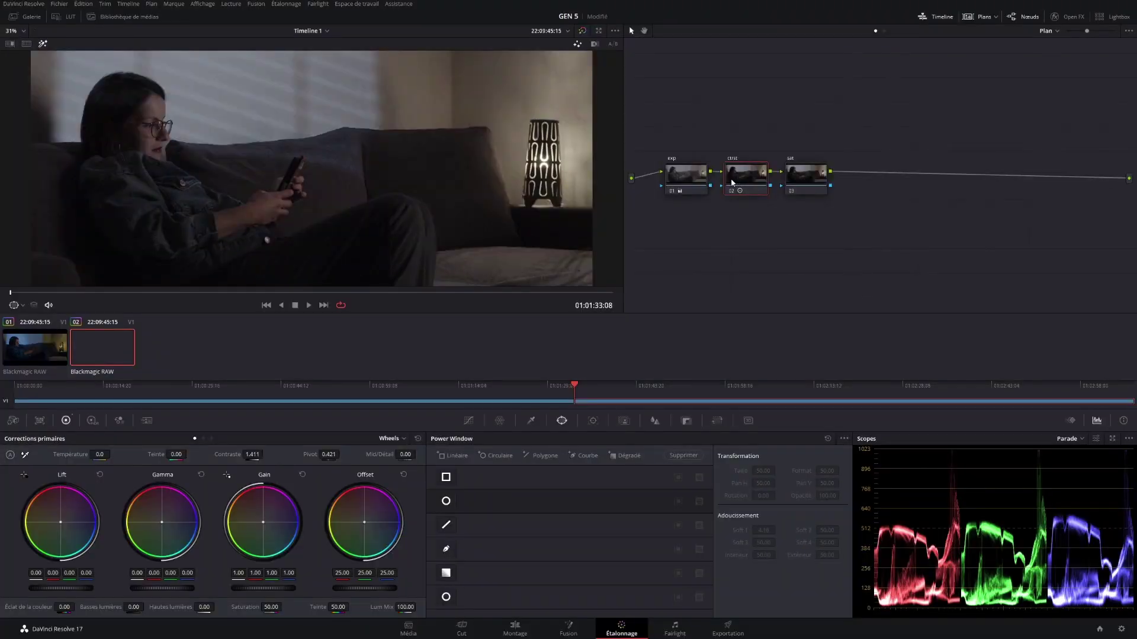
Step: Refine the ctrst node's pivot and set its contrast to 1.323, and raise the sat node's saturation to 80.83, saving the project
drag(332, 460, 330, 455)
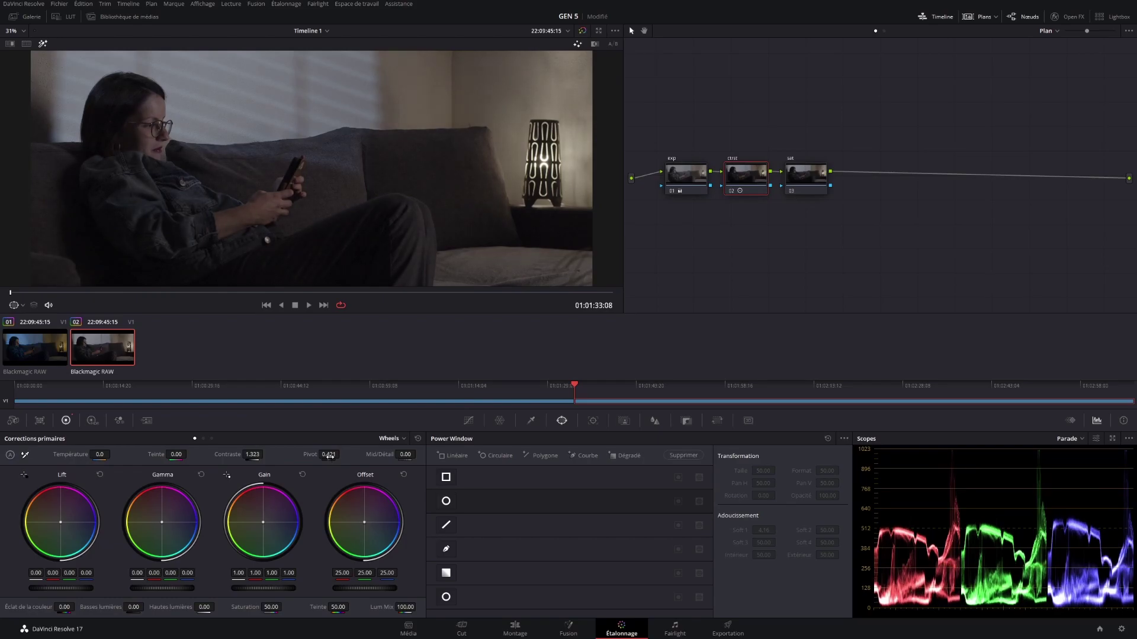
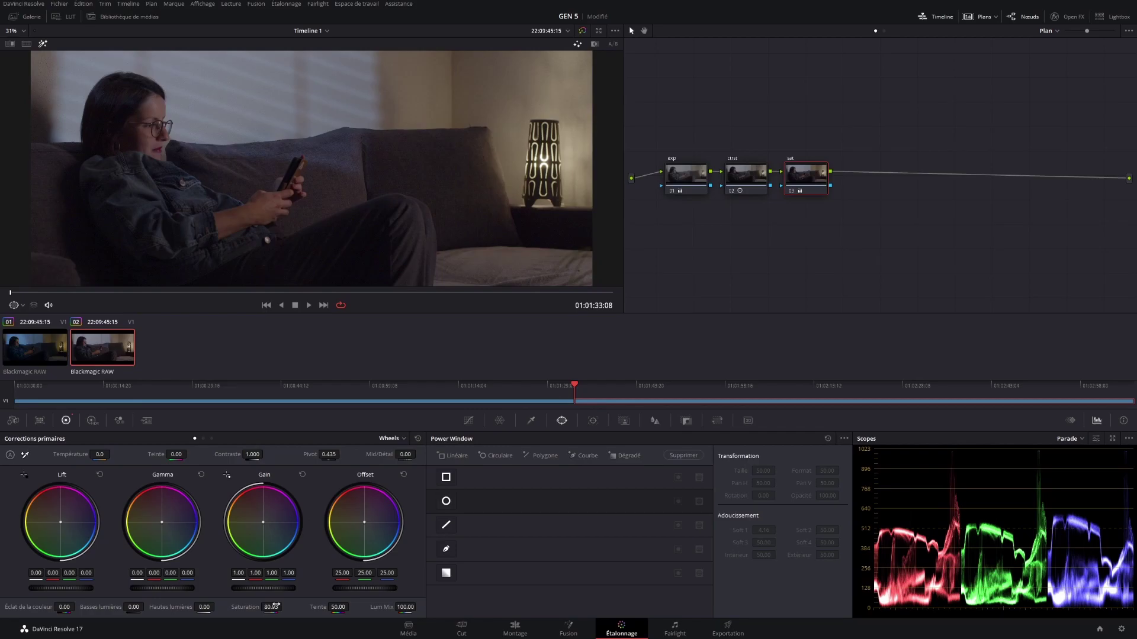
key(ctrl+s)
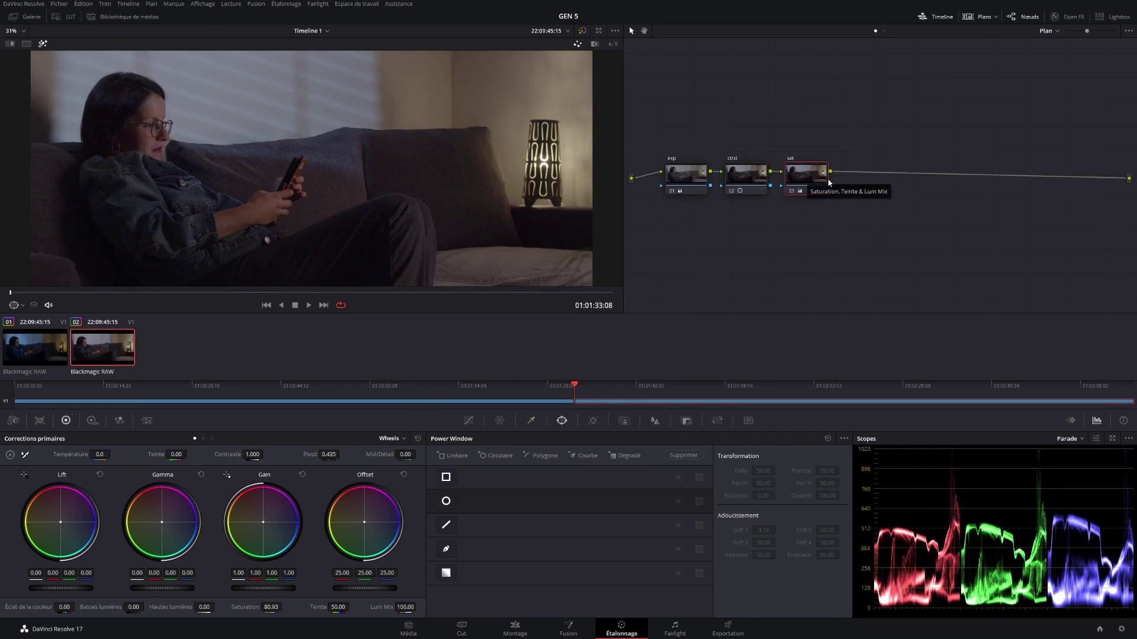
Step: Add a serial node after sat with a second node parallel to it, and arrange node 04 above node 05
key(alt+s)
right_click(864, 187)
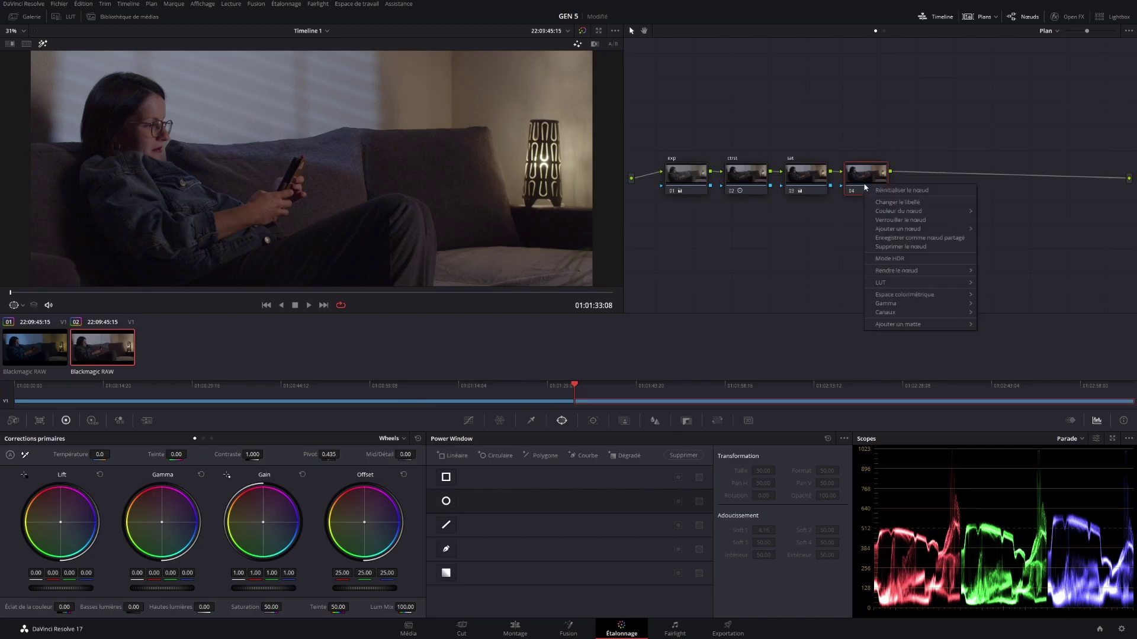
mouse_move(916, 232)
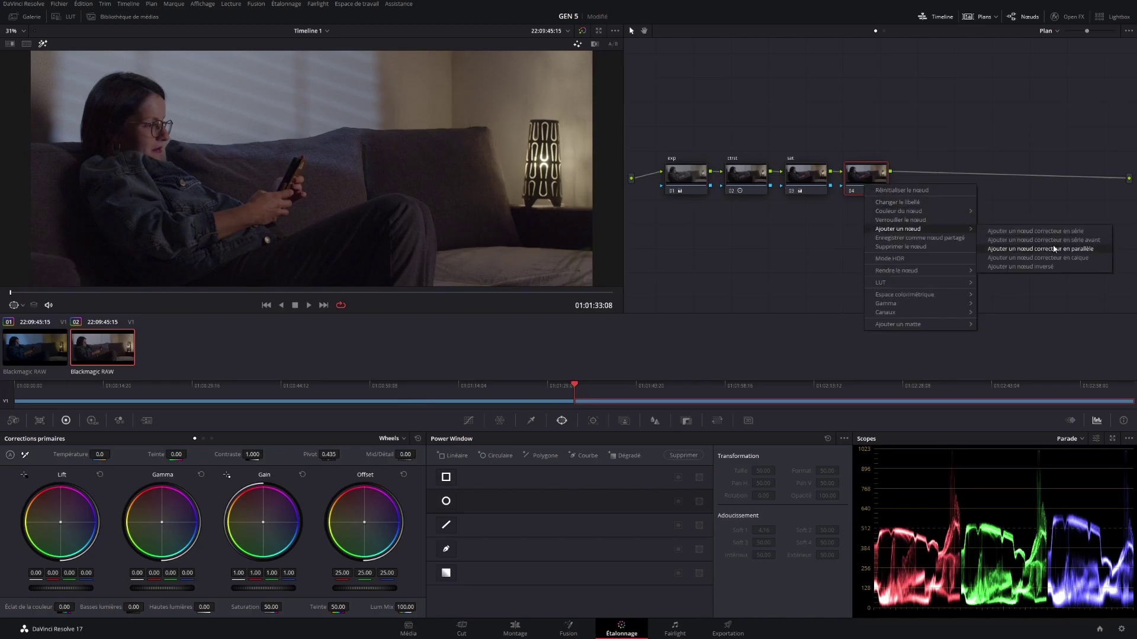
click(1067, 250)
drag(868, 178, 872, 139)
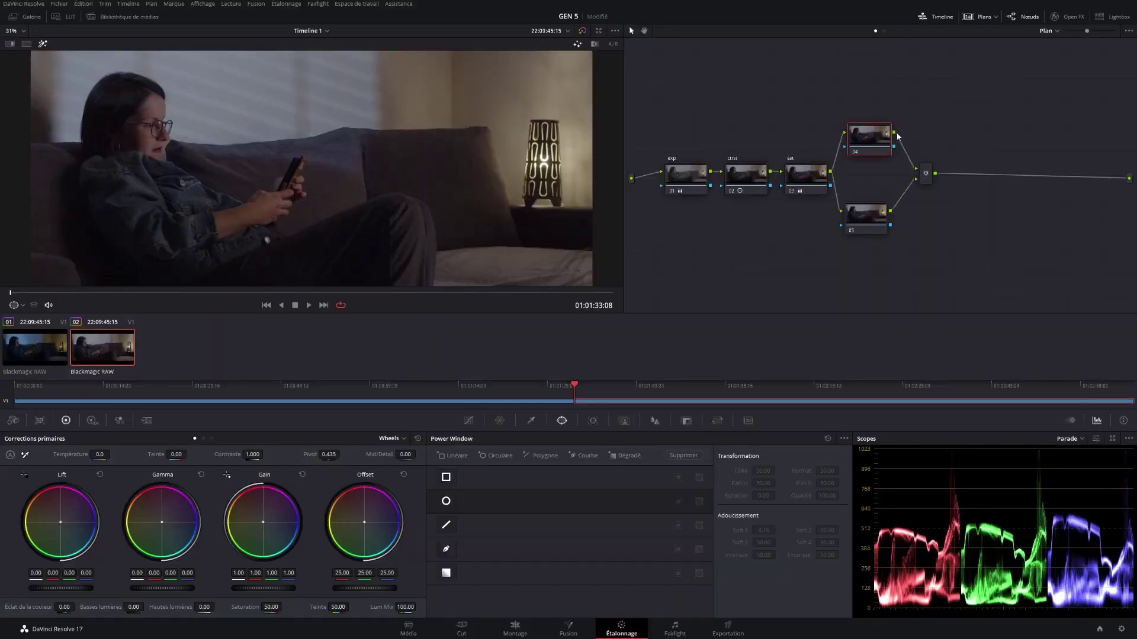
drag(870, 144, 865, 136)
Step: On node 04's Hue vs Sat curve, sample the bluish blind light on the wall and raise that hue's saturation to 1.84
click(468, 421)
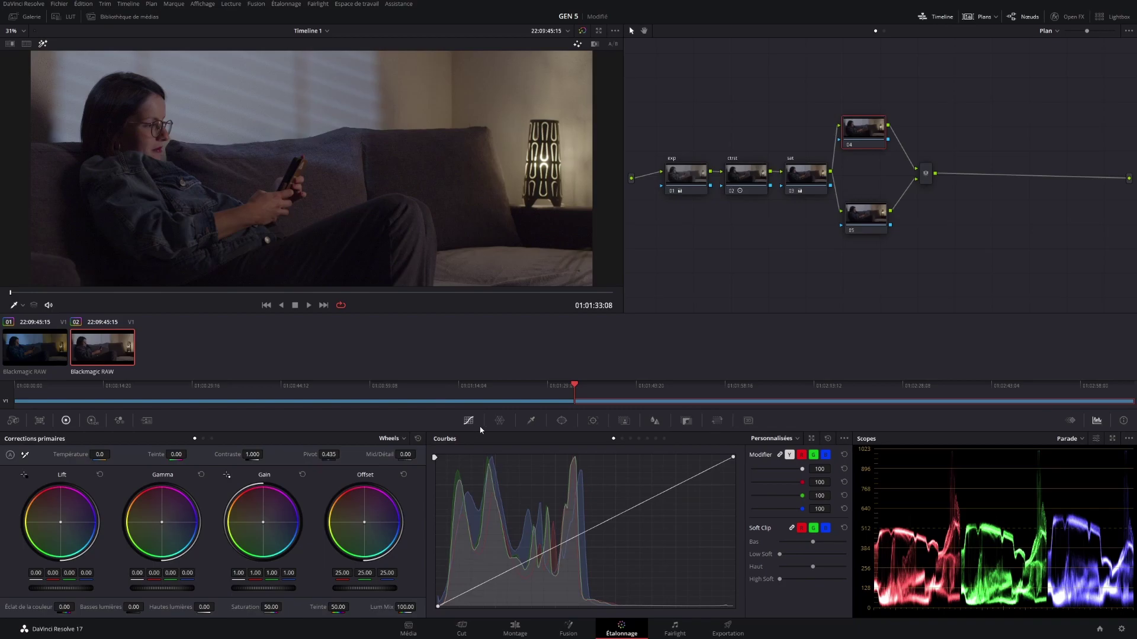
click(630, 439)
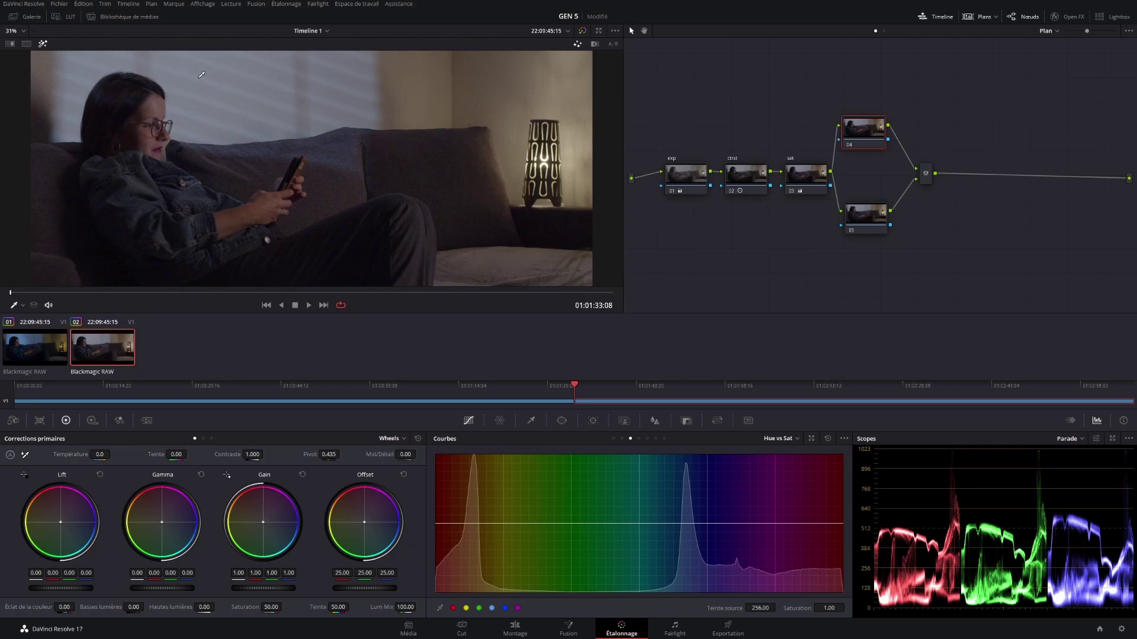
scroll(201, 75, up, 5)
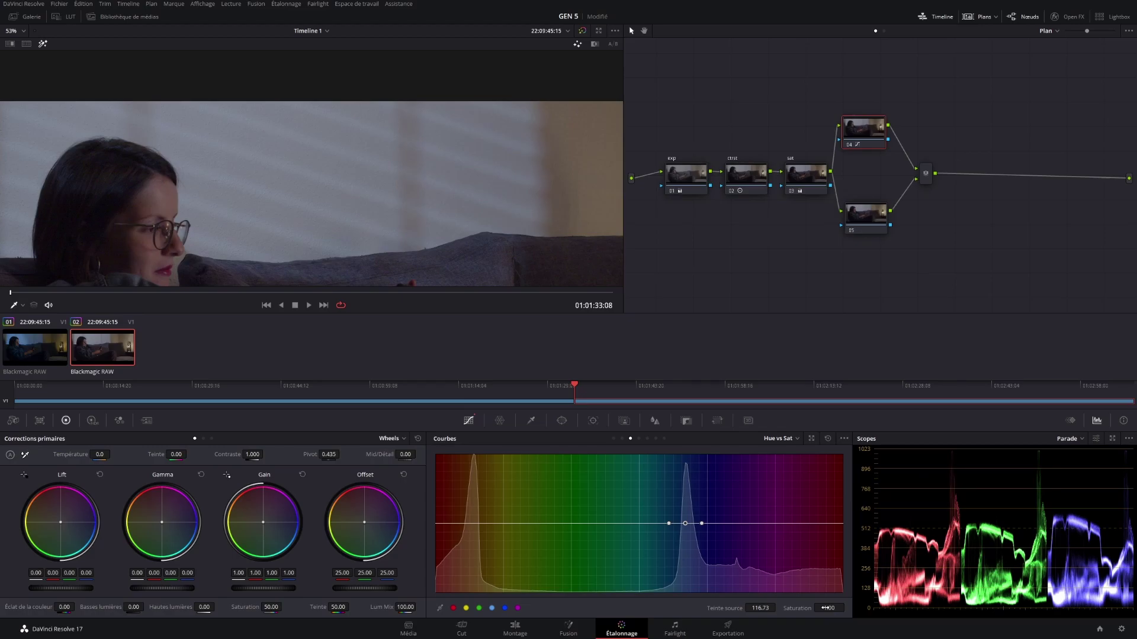
drag(823, 608, 857, 608)
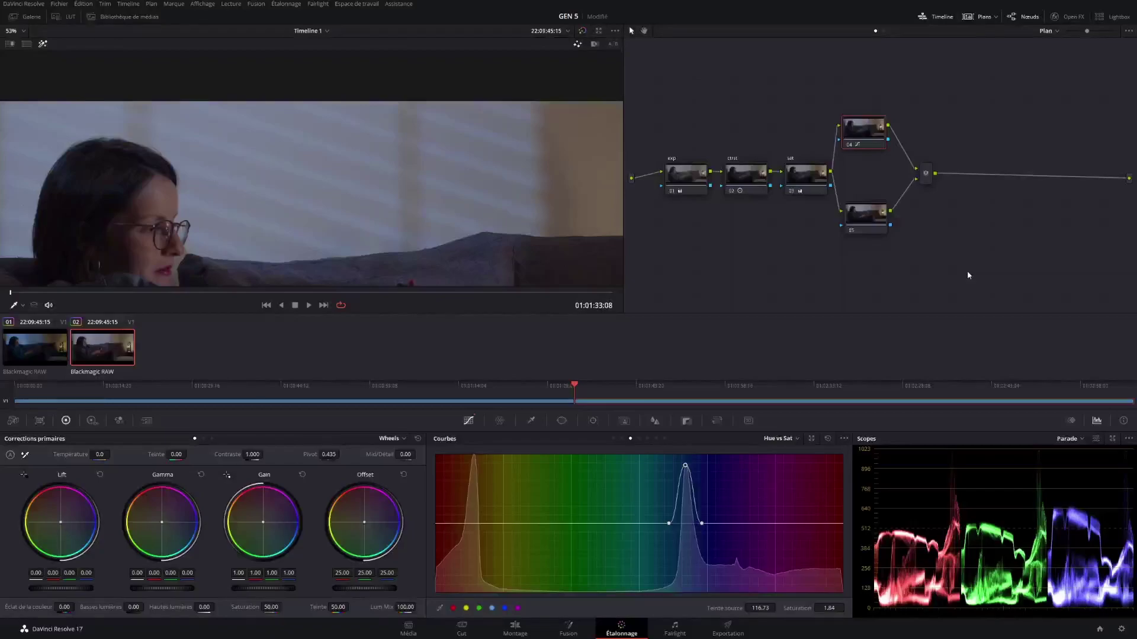
Step: Label node 04 persienne and the parallel node 05 lampe
right_click(848, 157)
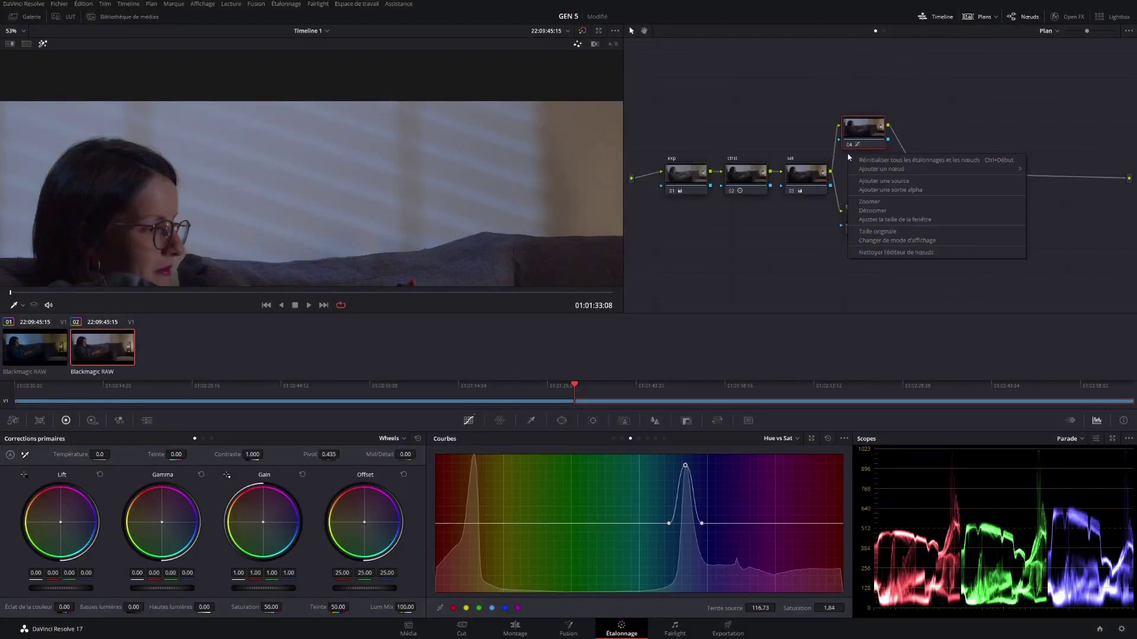
click(900, 144)
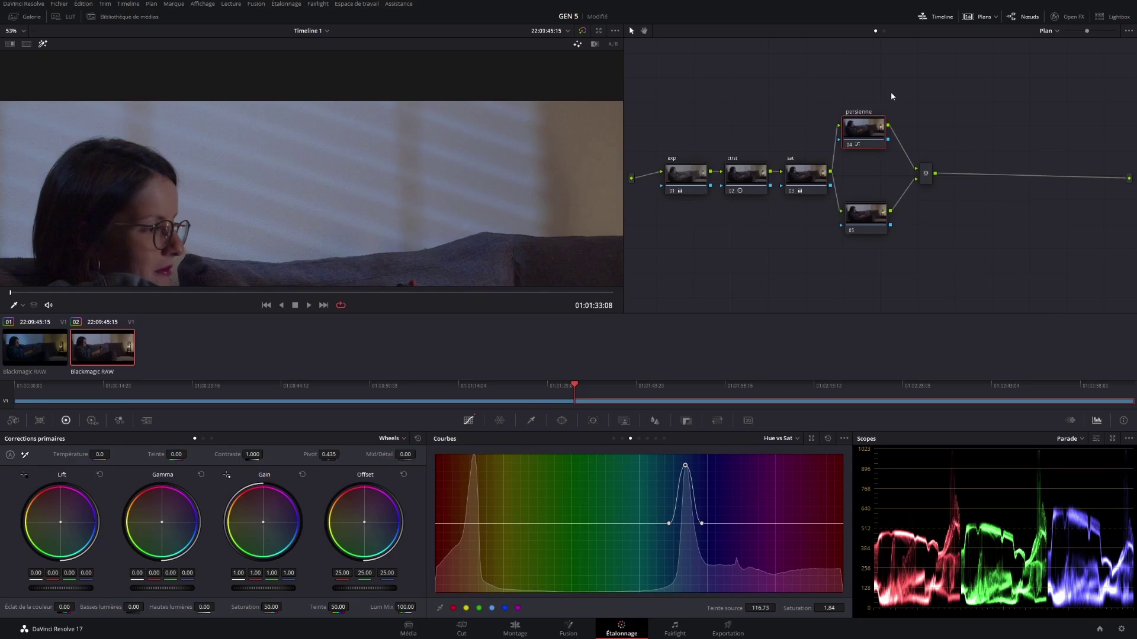
right_click(867, 214)
click(879, 183)
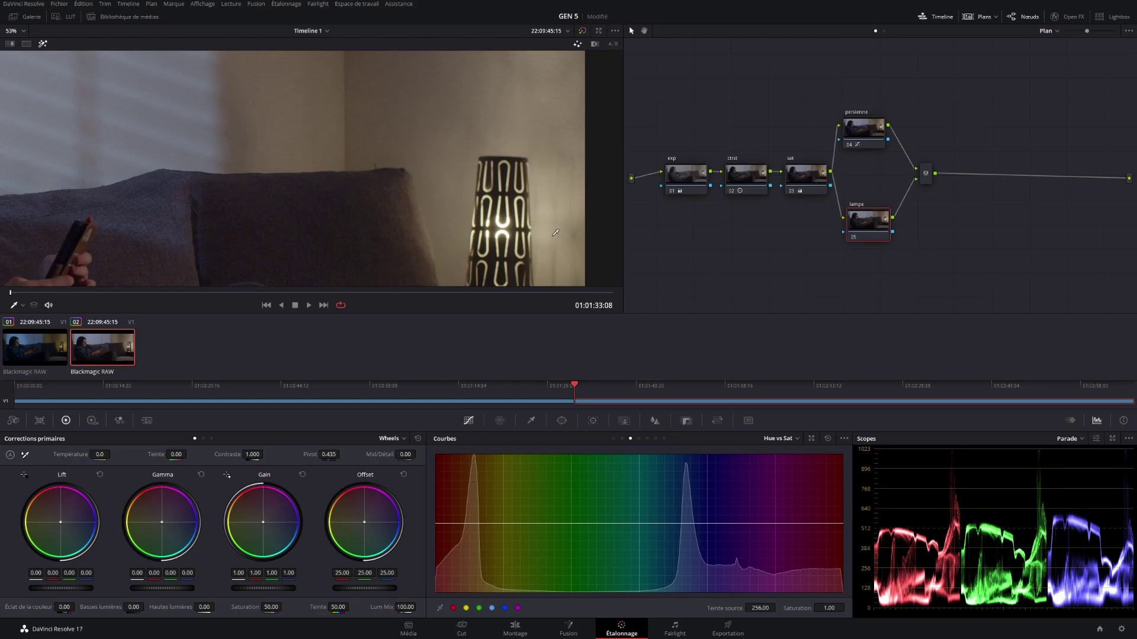
Step: On the lampe node's Hue vs Sat curve, boost the warm hue sampled from the wall beside the lamp and check the clip full screen
click(554, 216)
scroll(450, 228, down, 5)
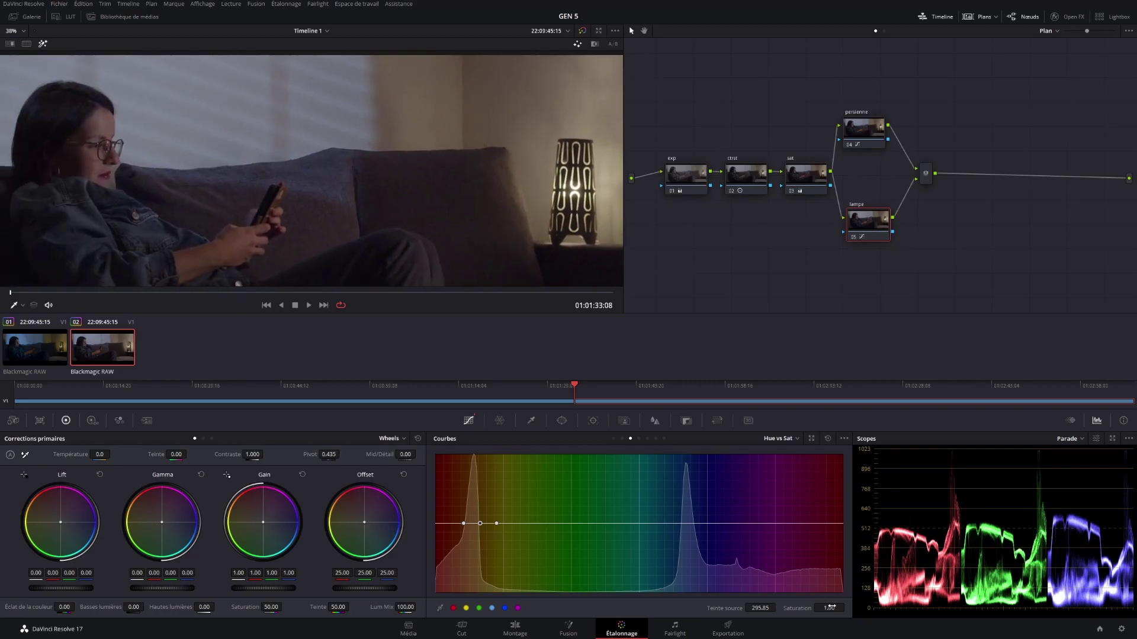
drag(829, 608, 866, 608)
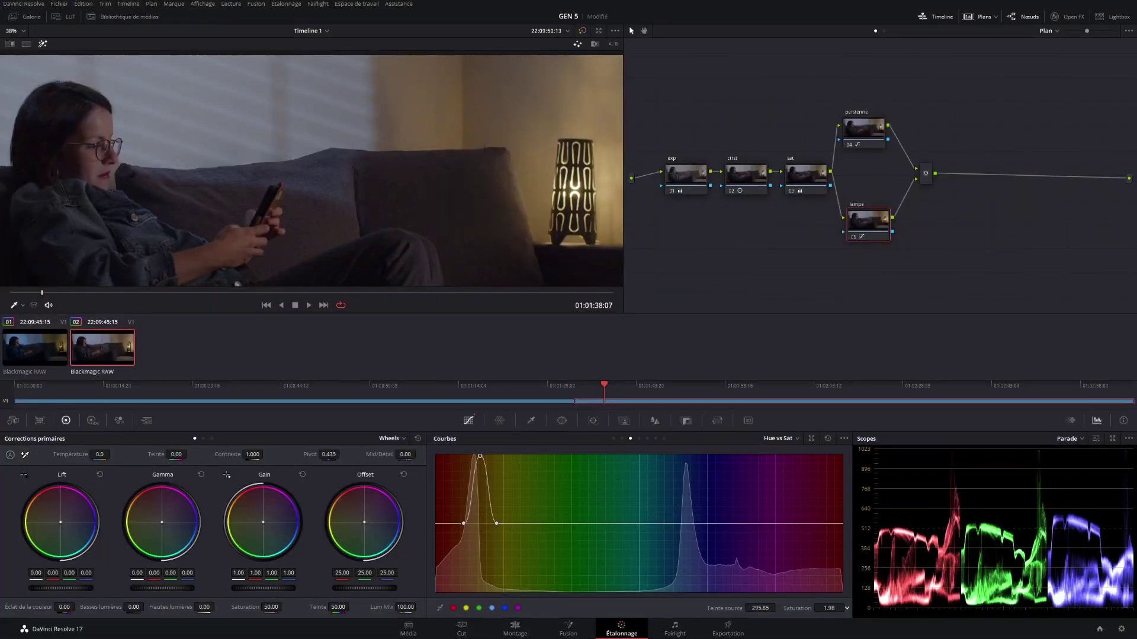
drag(480, 456, 479, 481)
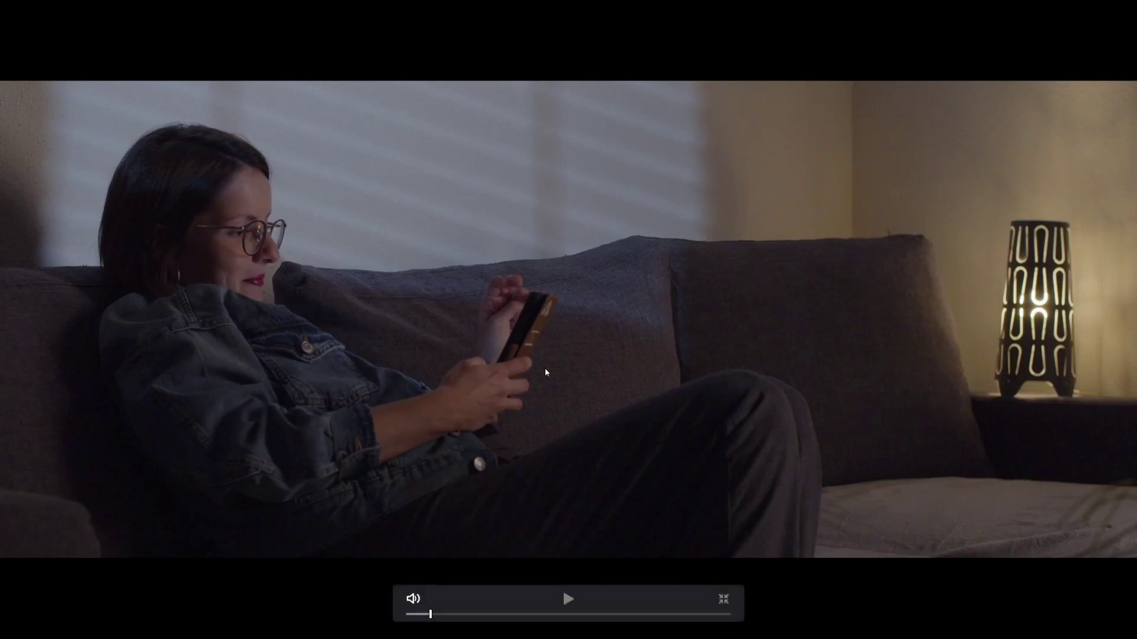
key(Escape)
Step: Line up the persienne and lampe nodes and toggle both together to compare their effect
drag(857, 142, 868, 142)
drag(864, 222, 869, 215)
click(869, 142)
ctrl+click(870, 216)
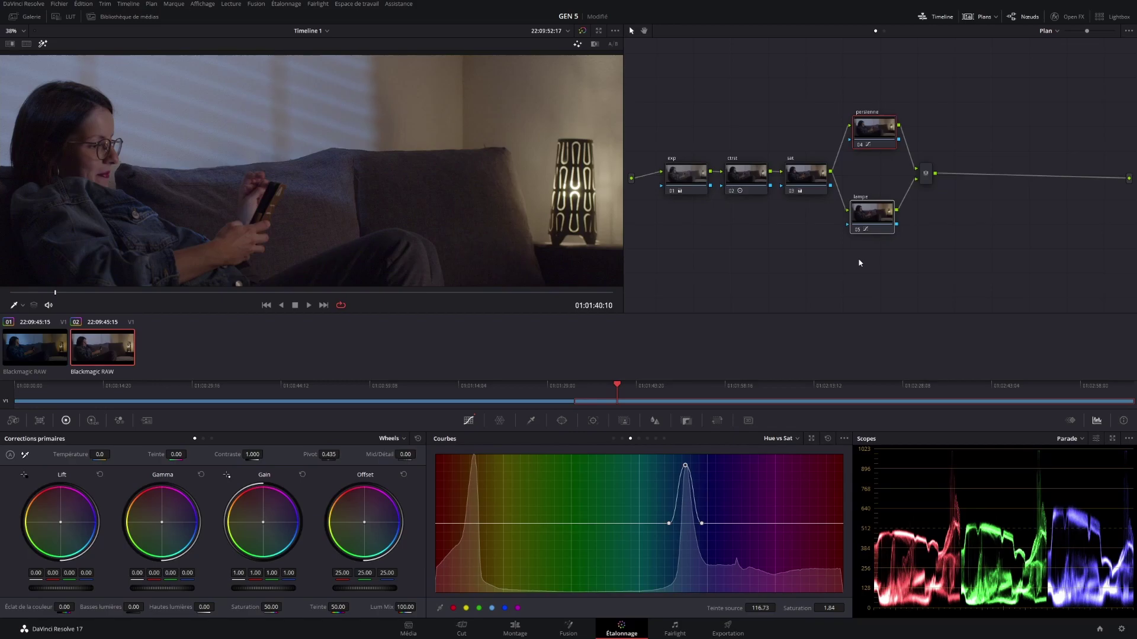
key(ctrl+d)
Step: Add a serial node after the parallel mixer, with another corrector node parallel to it
click(925, 173)
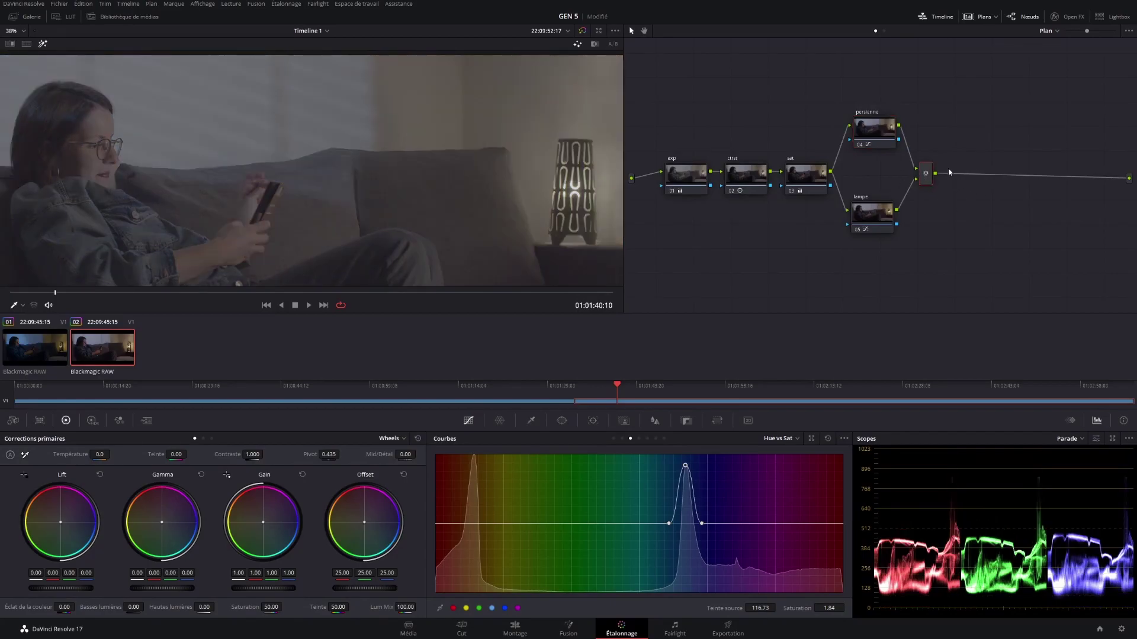
key(alt+s)
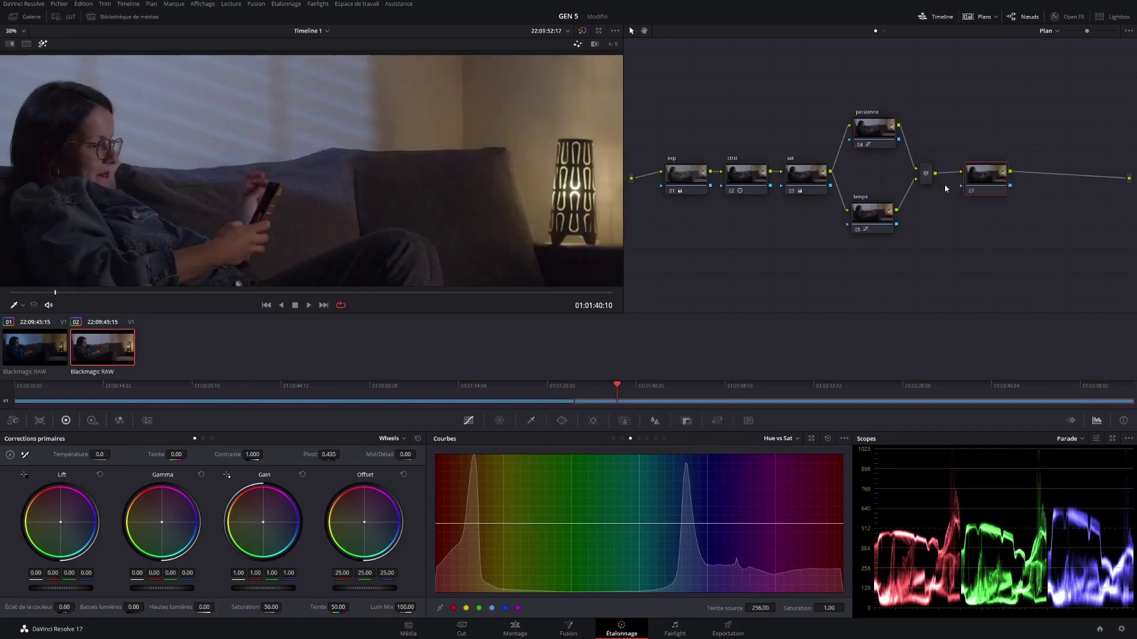
right_click(980, 171)
mouse_move(989, 212)
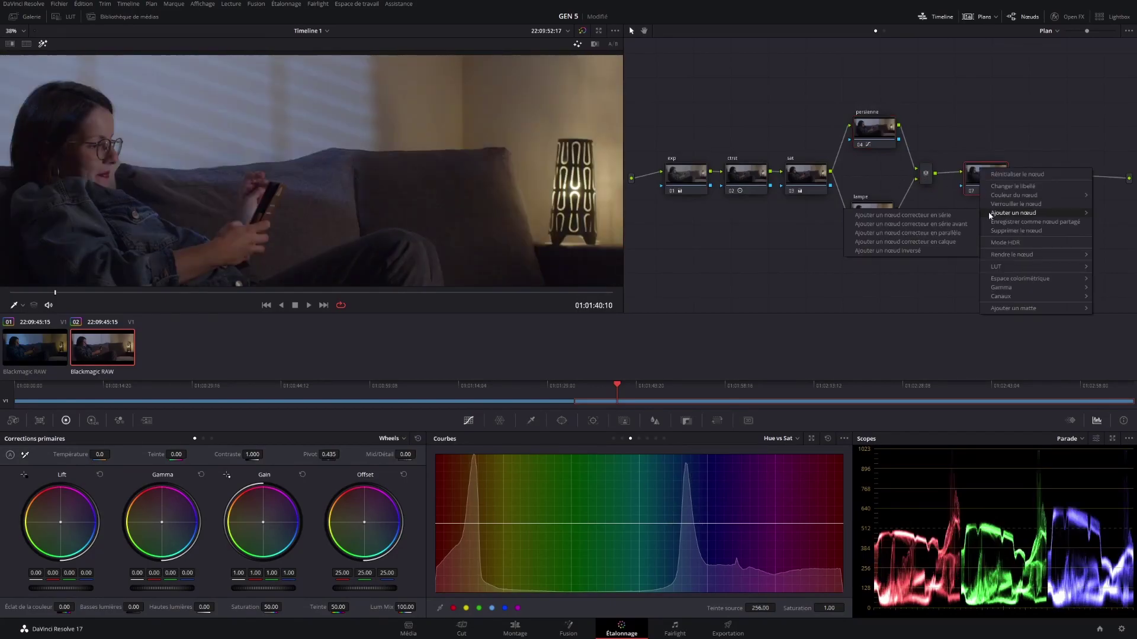
click(915, 234)
Step: Label the upper new parallel node skin and the lower one look, and move the look node slightly lower
right_click(979, 131)
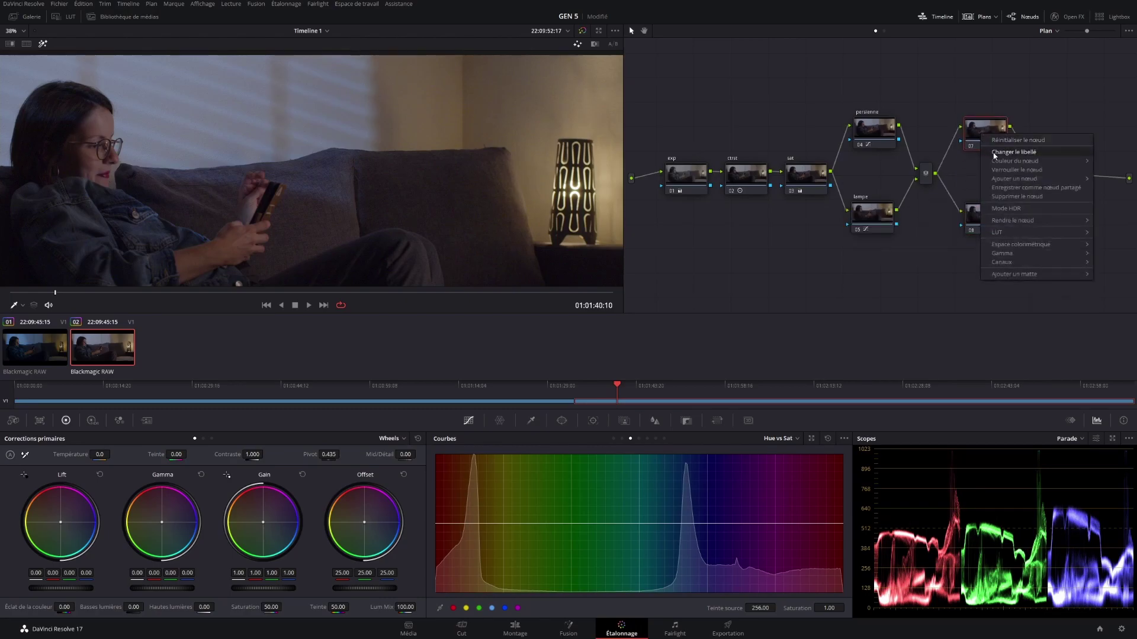
click(995, 153)
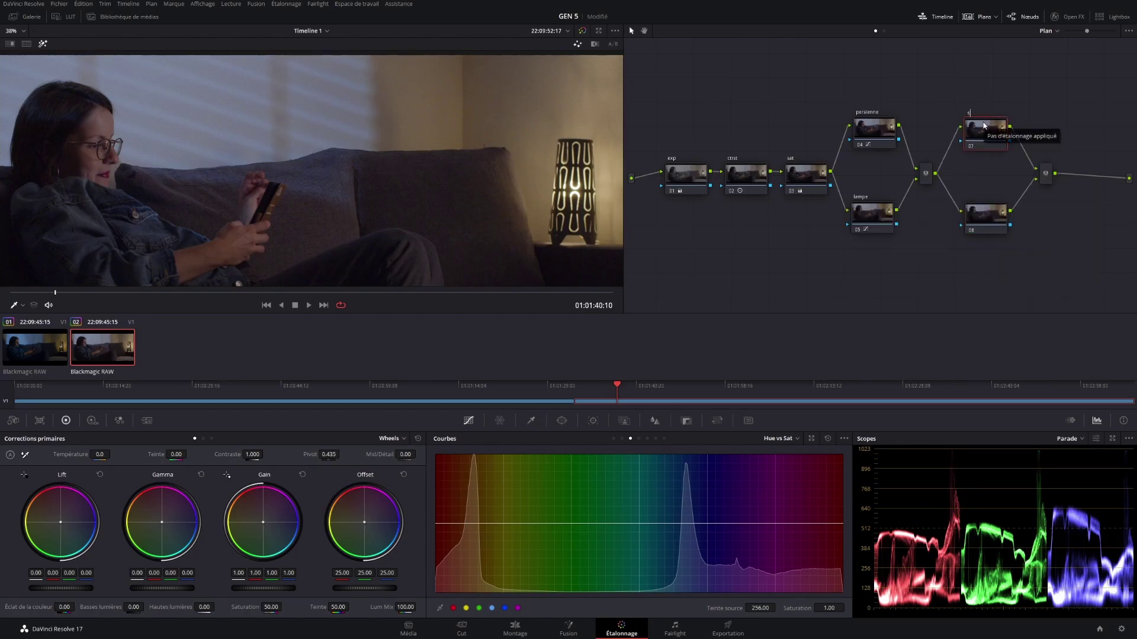
text(skin)
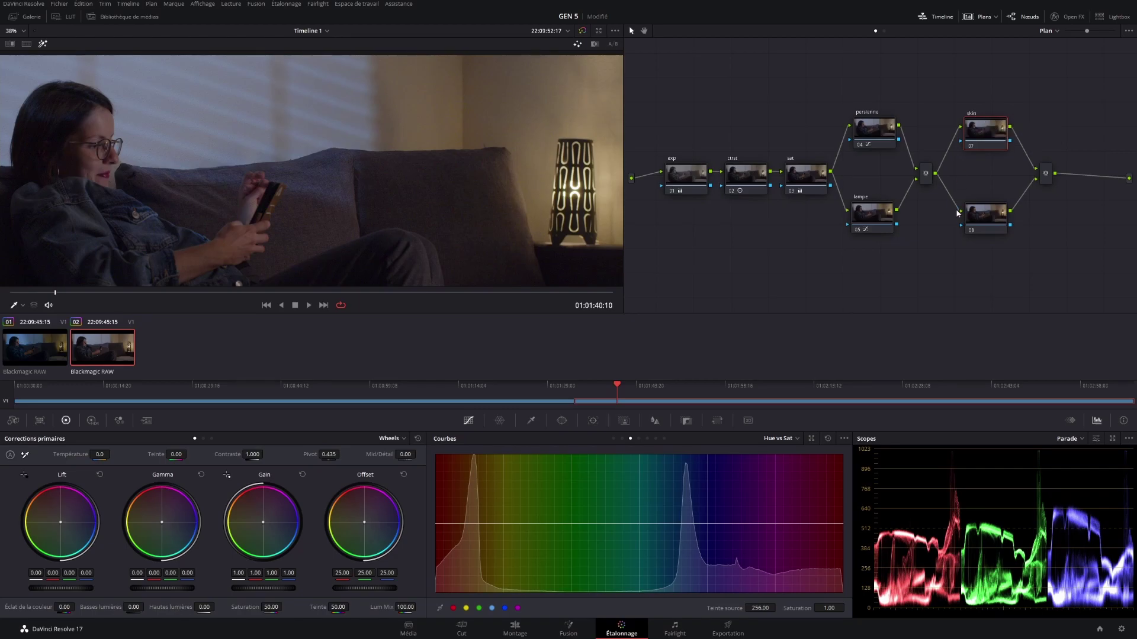
right_click(976, 216)
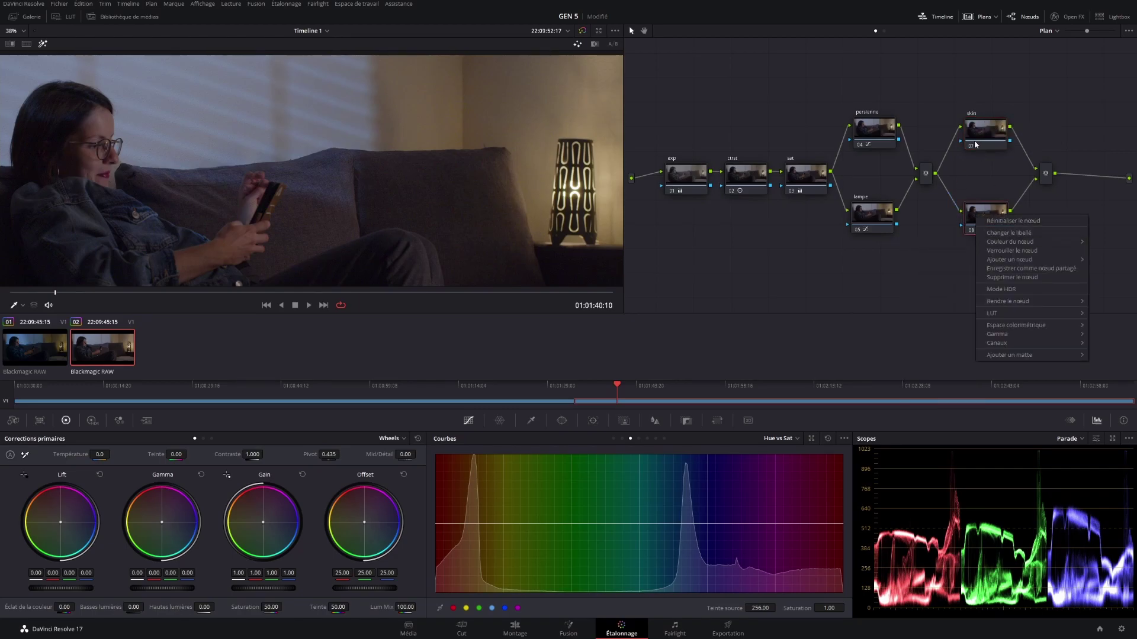
click(1008, 233)
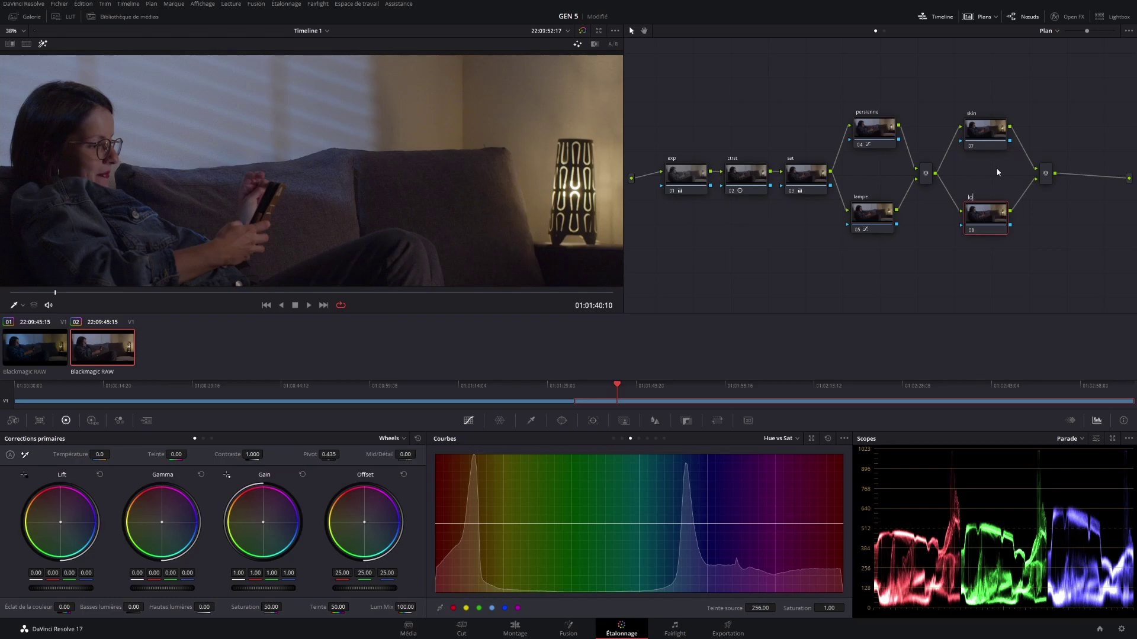
drag(982, 222, 979, 232)
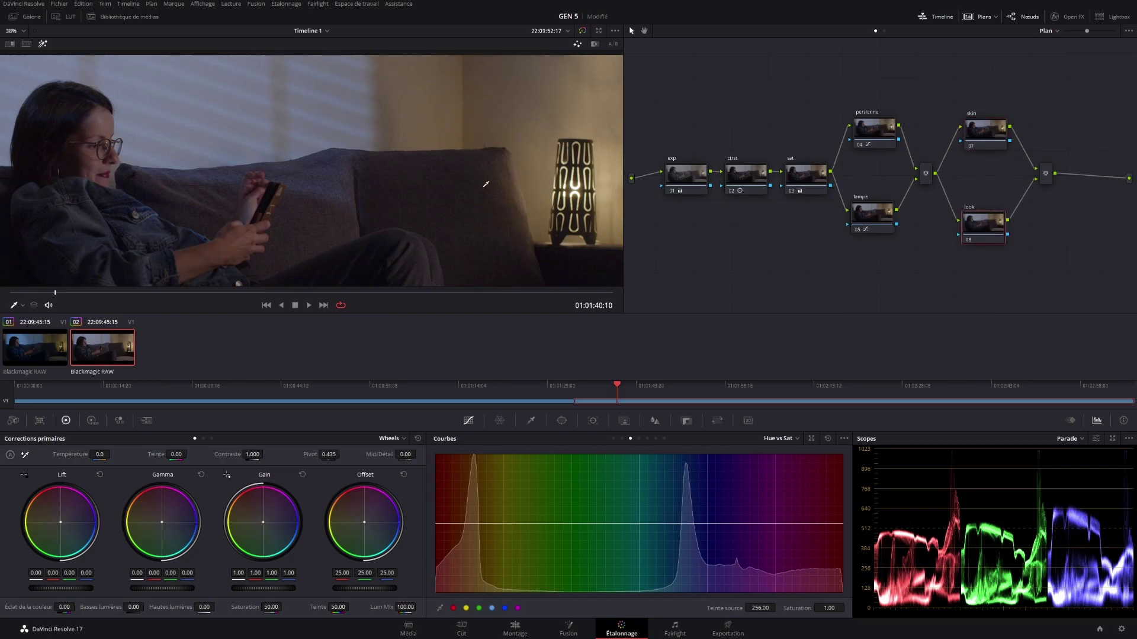
Step: Try a blue tint on the look node's gamma wheel, with red at -0.02 and blue at 0.02, and reset the wheel
scroll(473, 195, up, 2)
scroll(461, 205, down, 1)
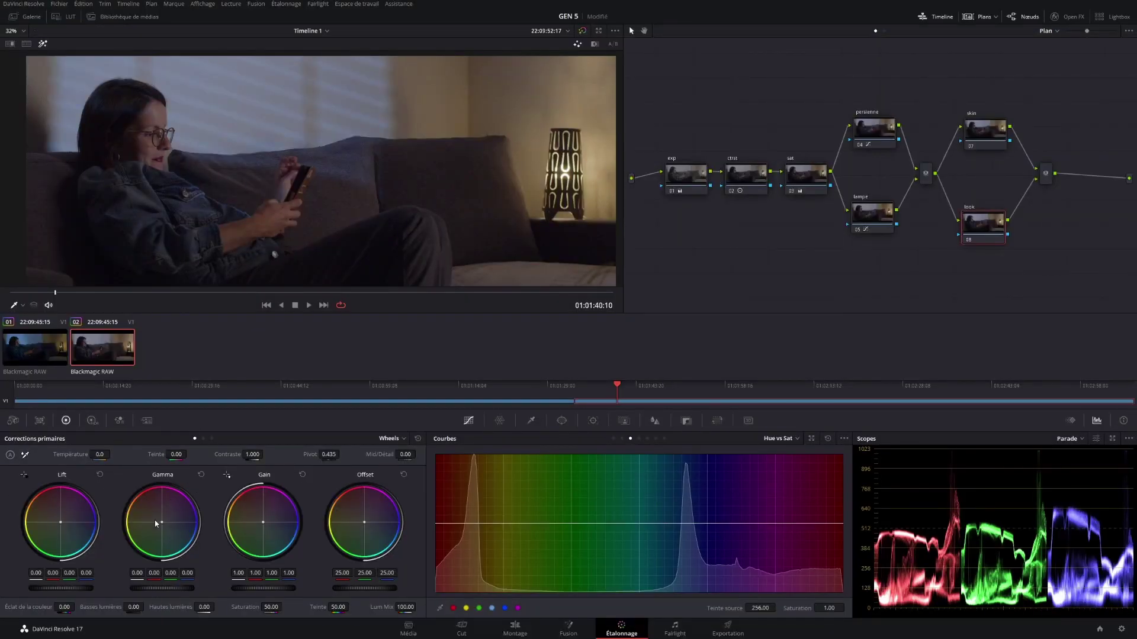
drag(162, 524, 163, 526)
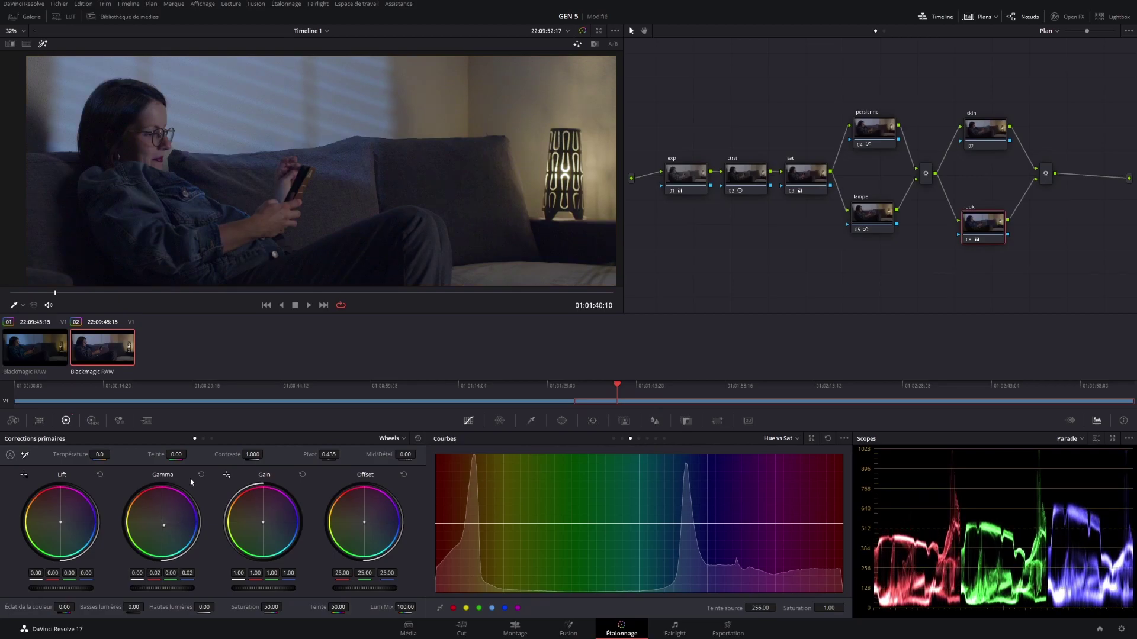
click(202, 474)
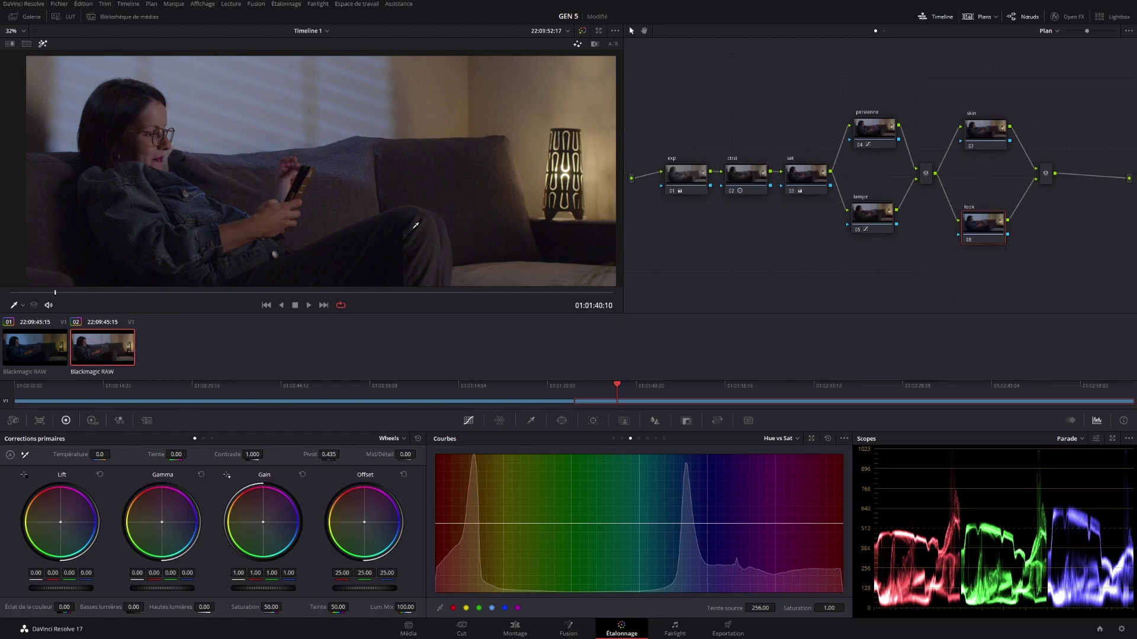
Step: Save the project
key(ctrl+s)
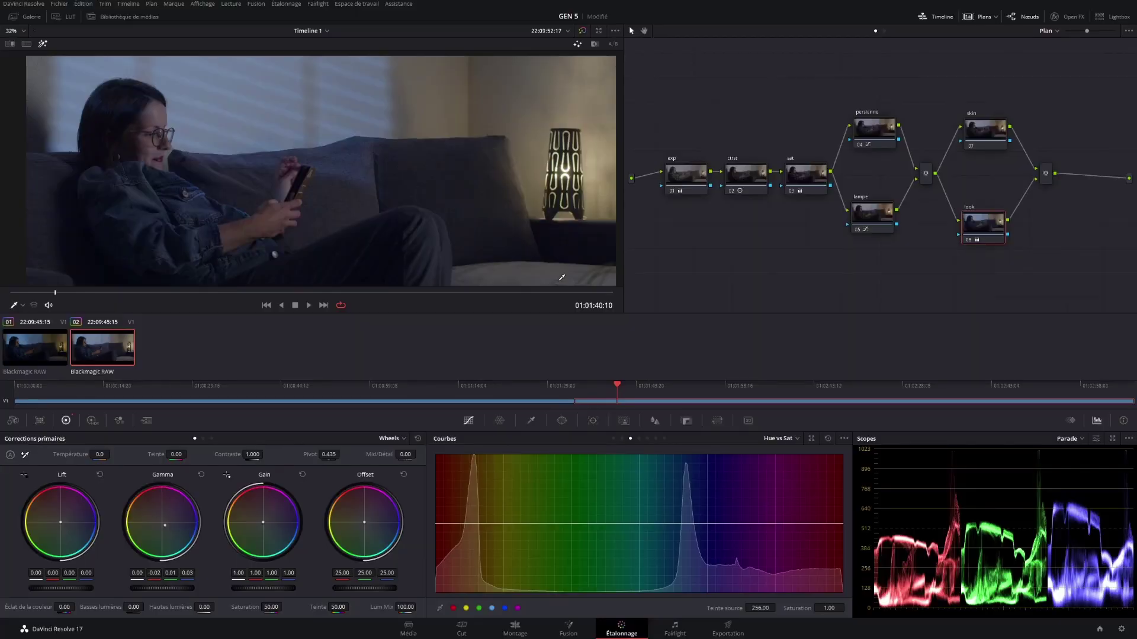
Step: Sample the woman's forehead with the HSL qualifier on the skin node
click(973, 134)
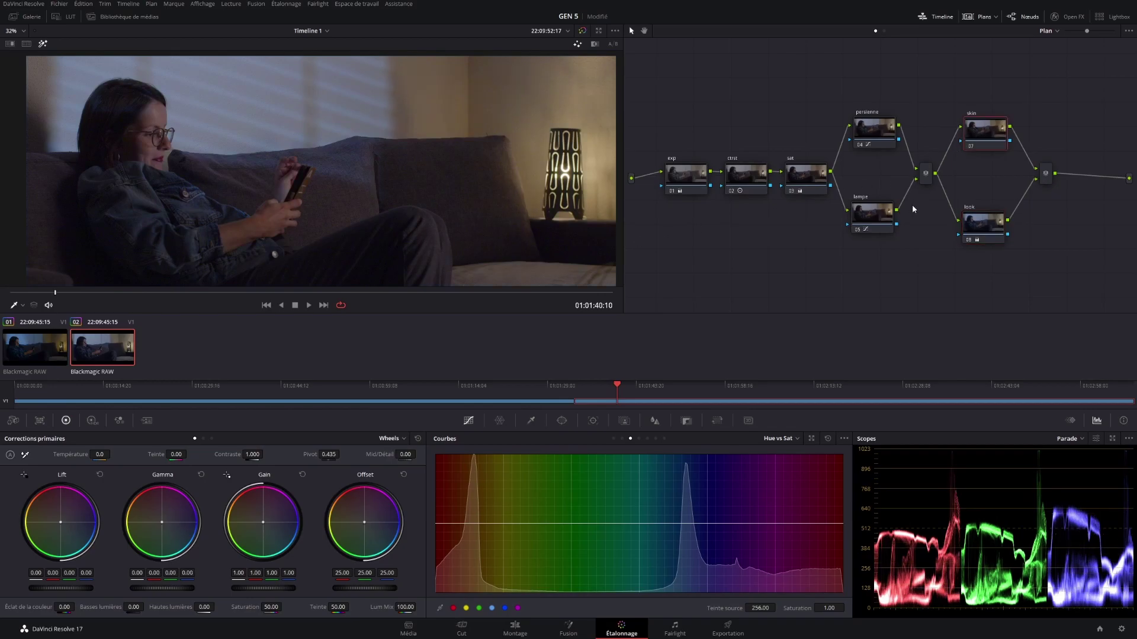
scroll(279, 173, up, 5)
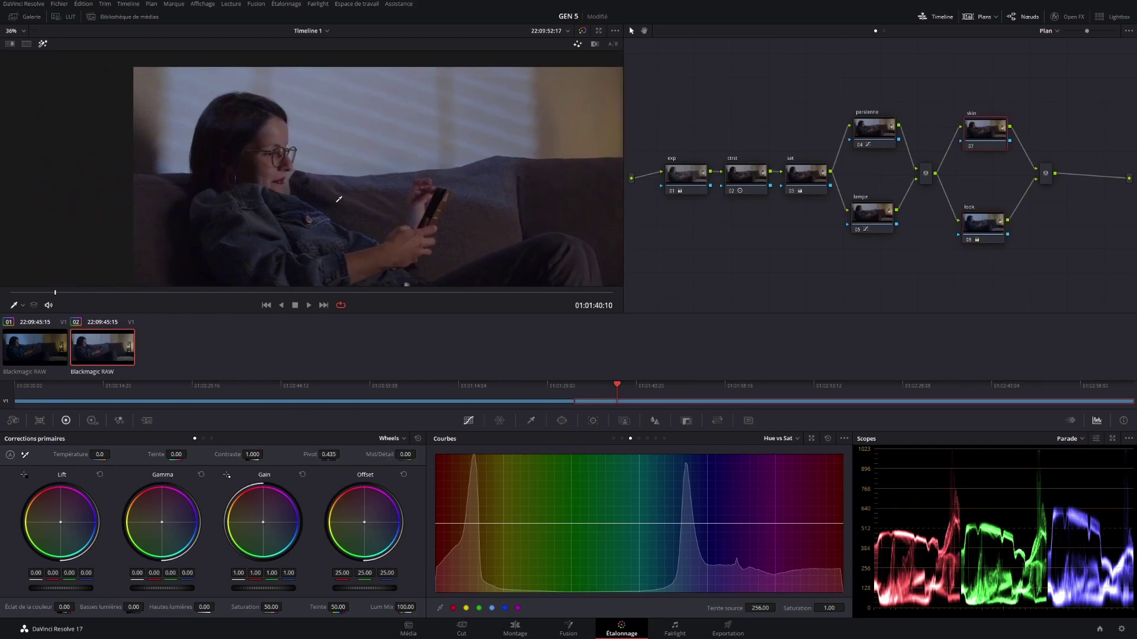
scroll(339, 199, up, 4)
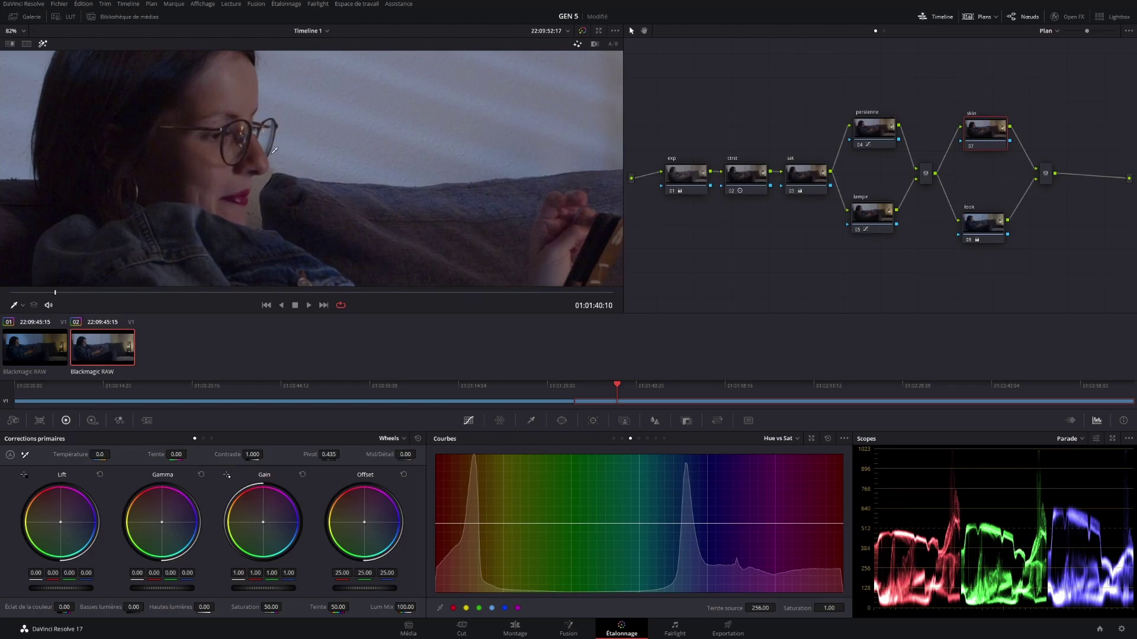
drag(370, 234, 416, 295)
click(531, 421)
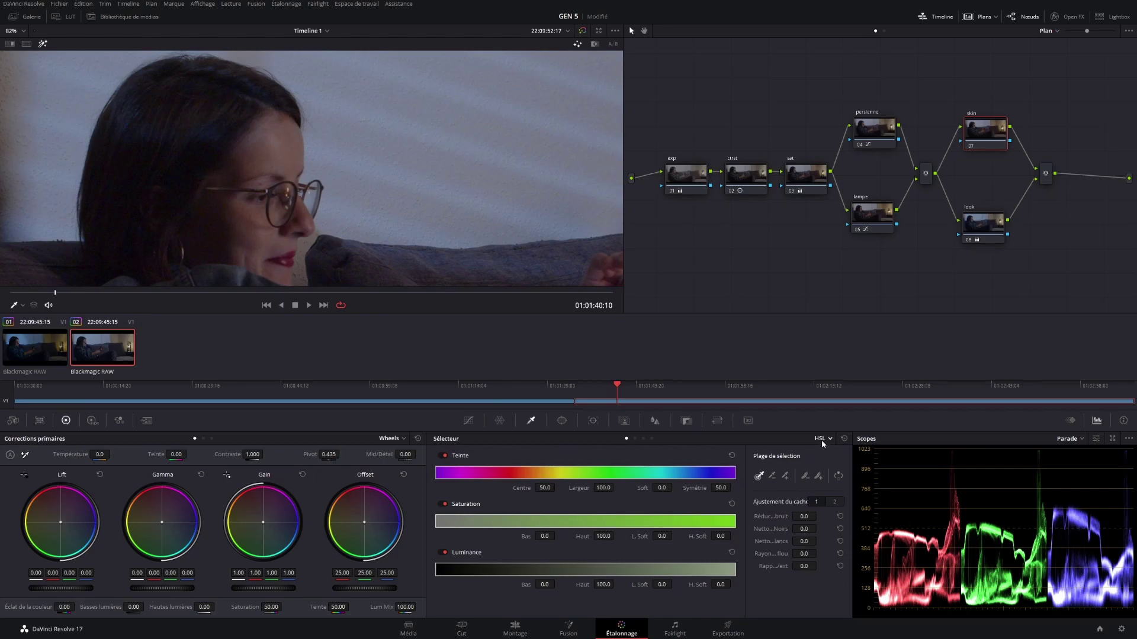
click(281, 152)
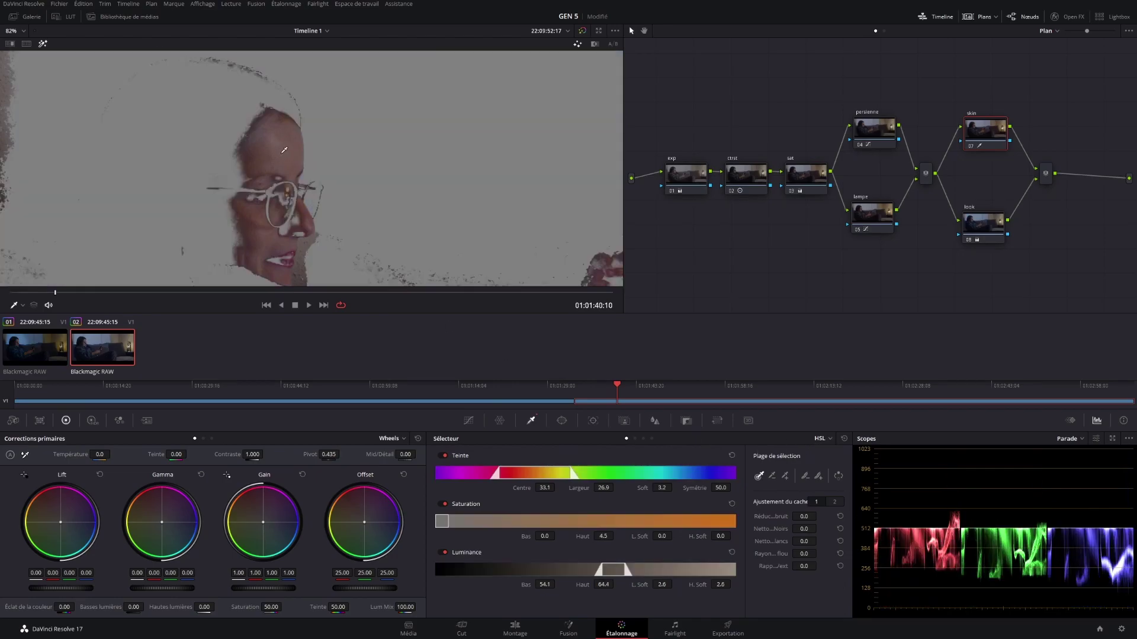
Step: Refine the skin node's key with hue centre 30.2, hue width 21.7, saturation low 1.0 and luminance low 53.2
scroll(331, 253, down, 8)
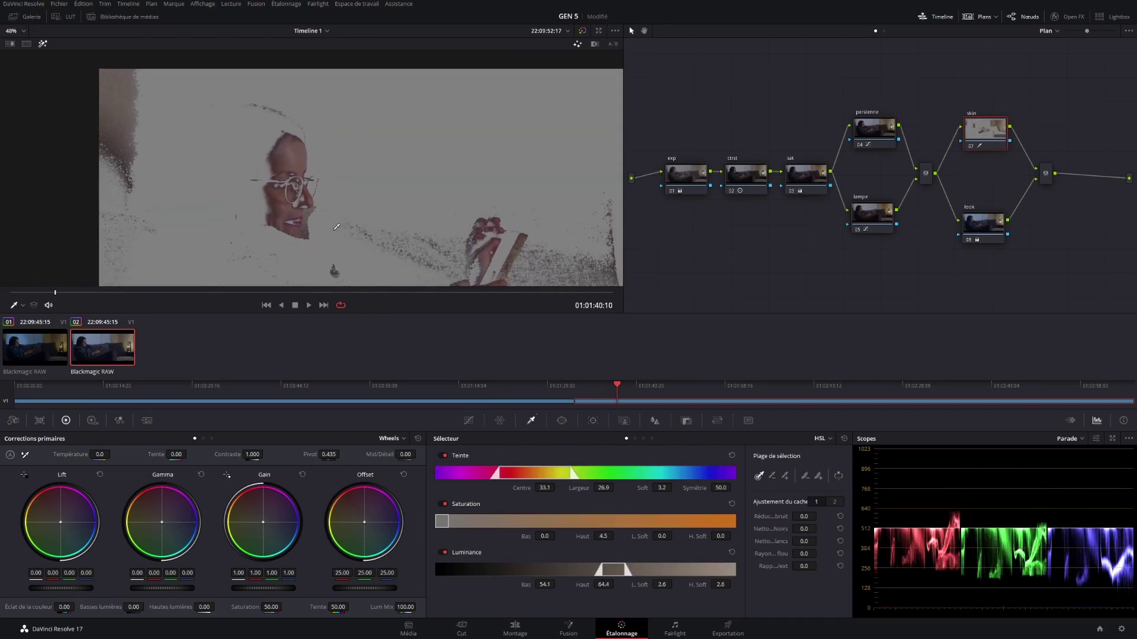
drag(434, 182, 310, 176)
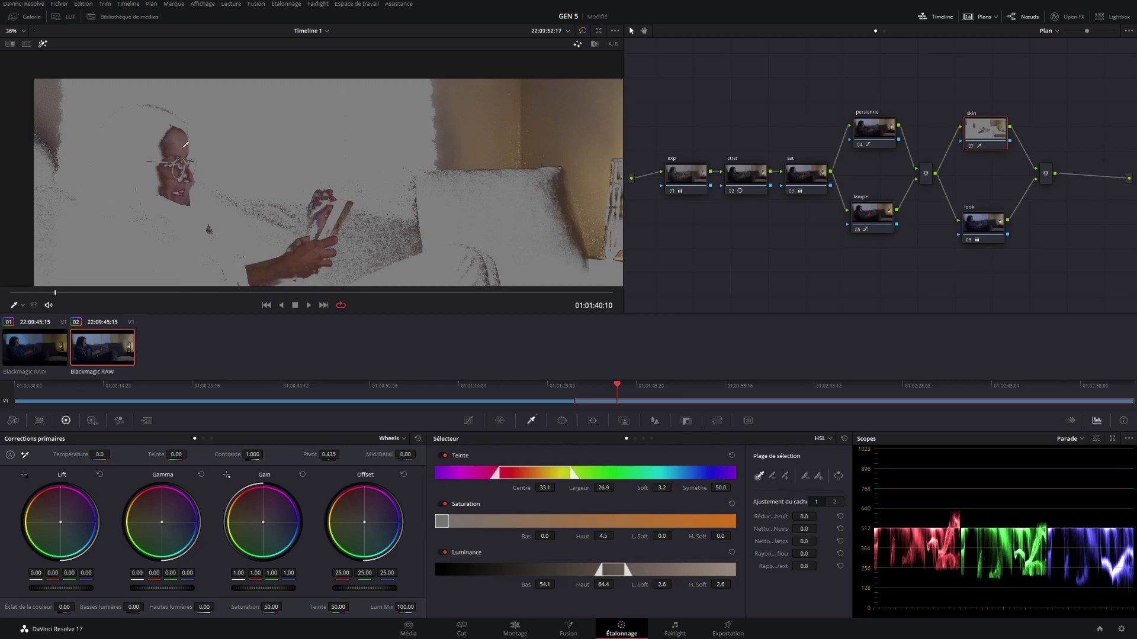
drag(414, 168, 283, 158)
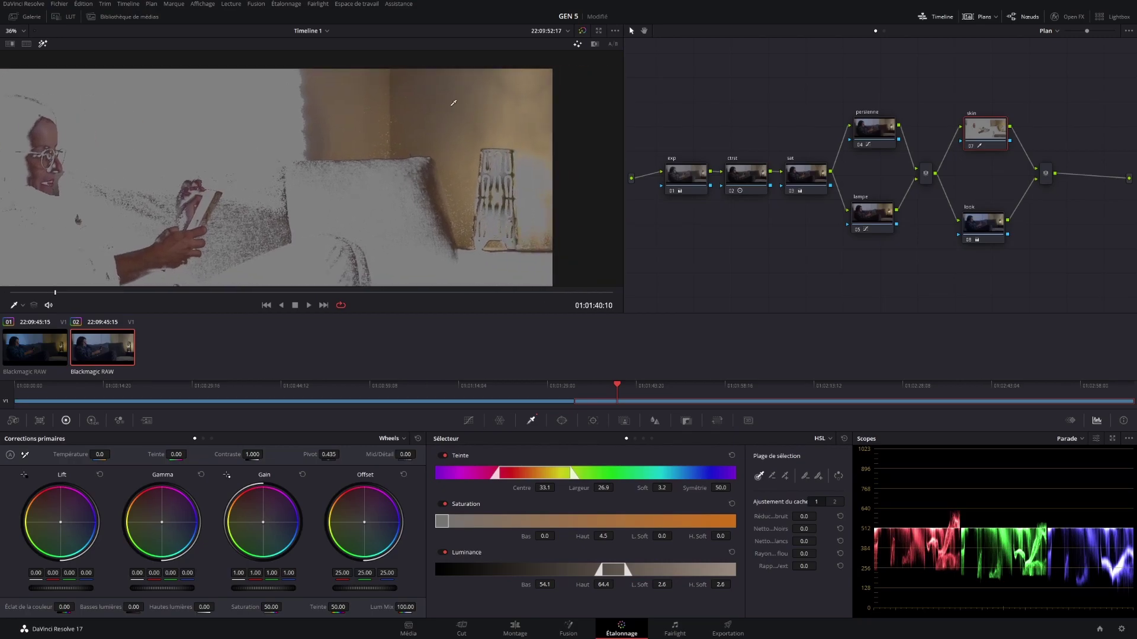
drag(104, 210, 277, 199)
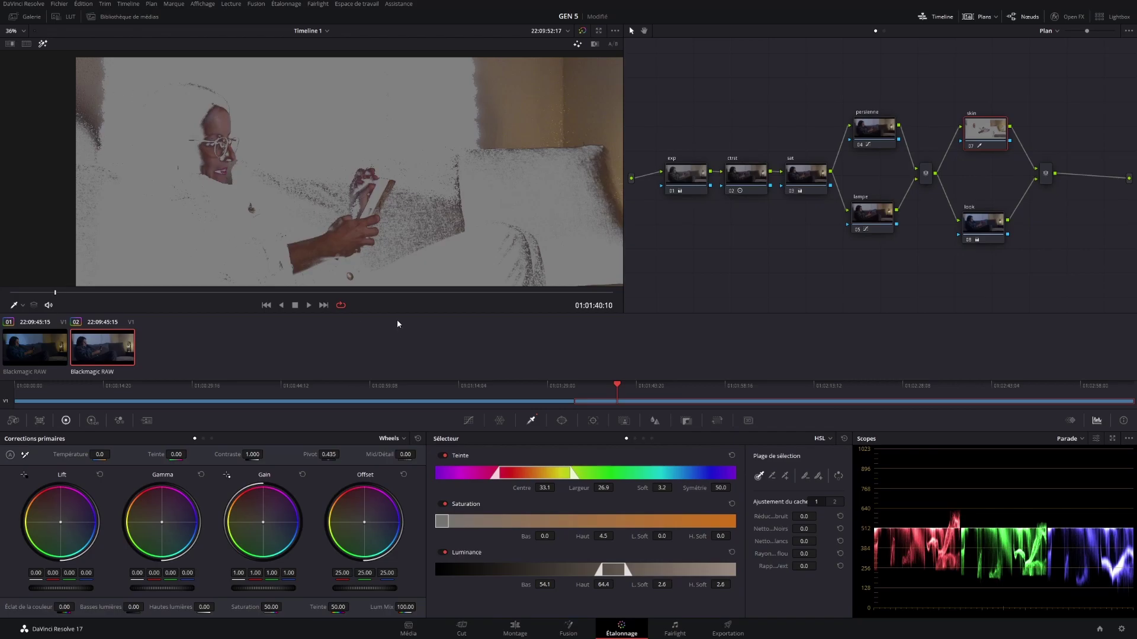
drag(542, 537, 557, 535)
drag(545, 583, 542, 583)
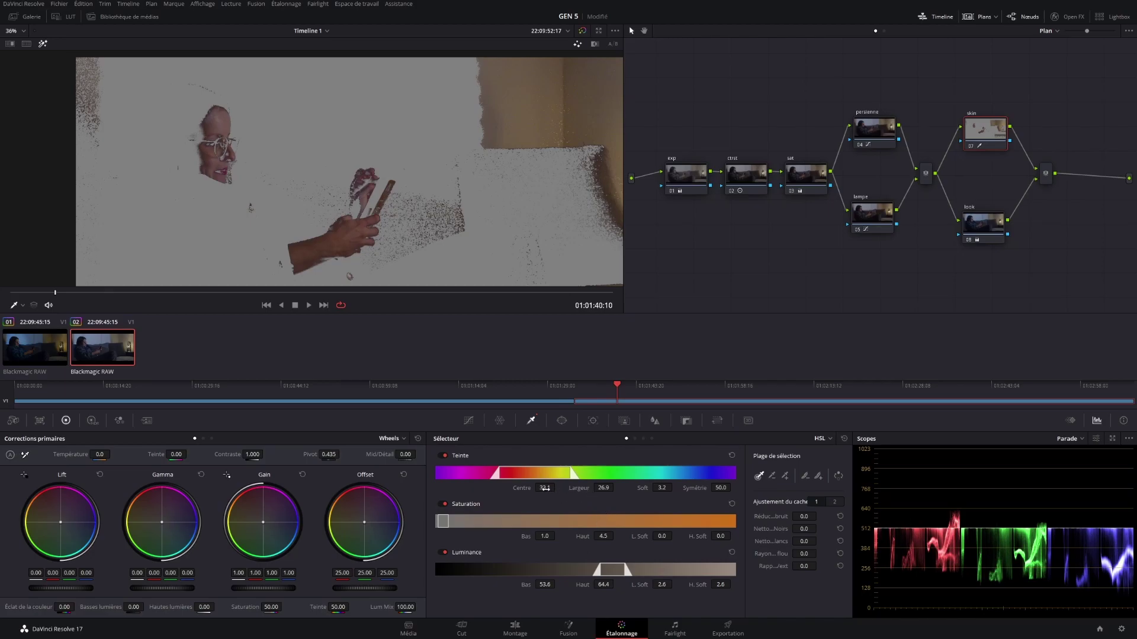
drag(598, 489, 540, 487)
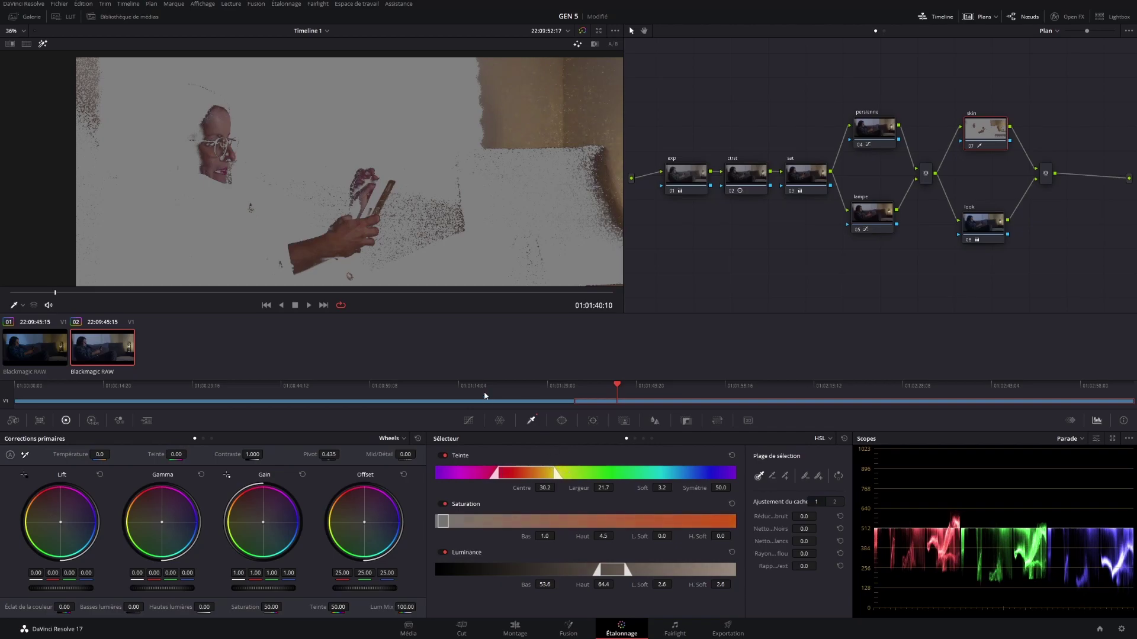
scroll(425, 240, up, 1)
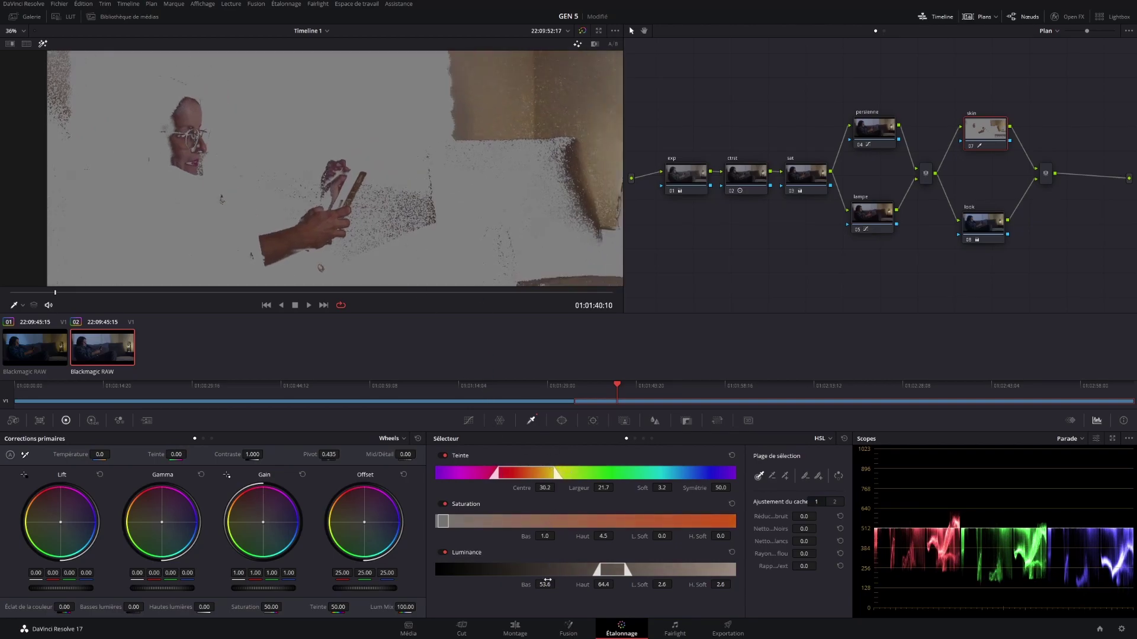
drag(548, 585, 557, 585)
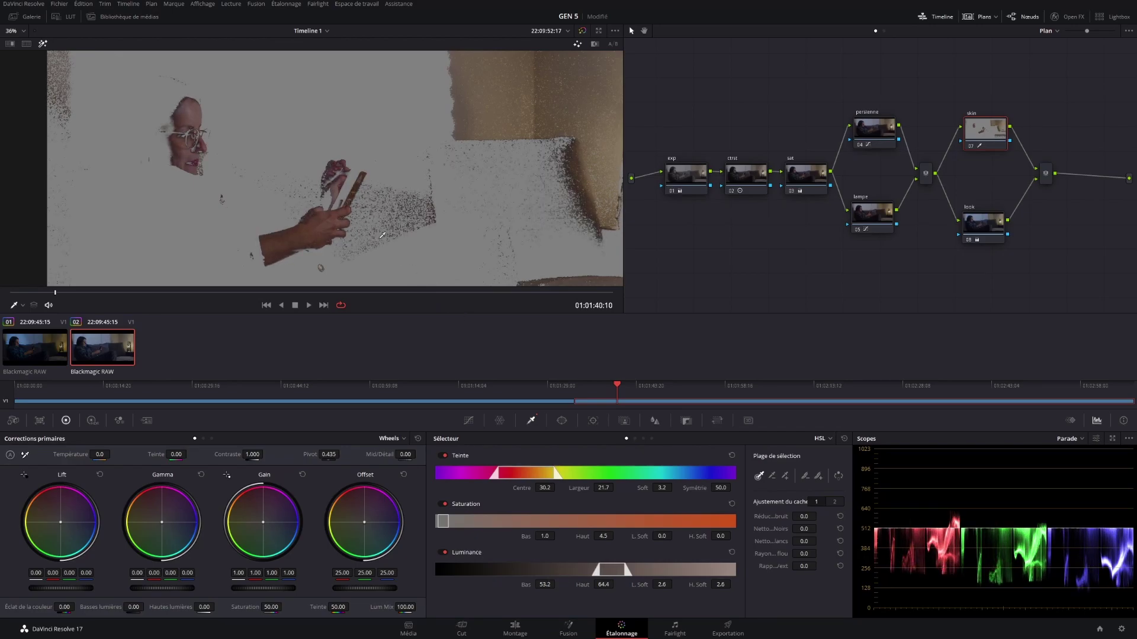
Step: Draw a closed curve power window around the woman's face on the skin node
drag(382, 235, 440, 266)
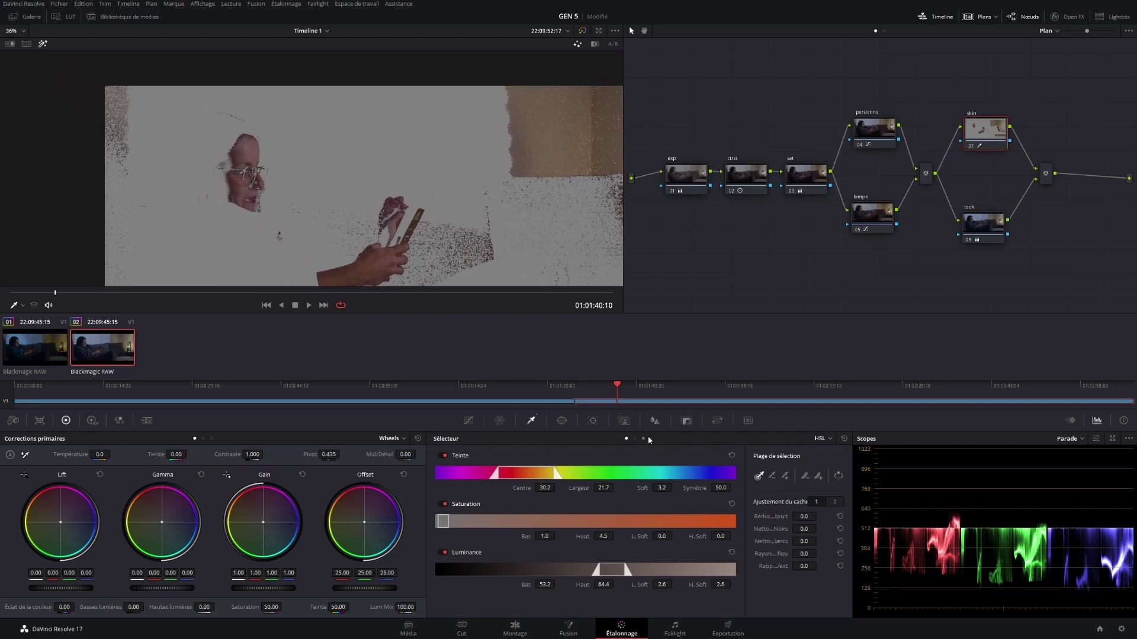
click(562, 421)
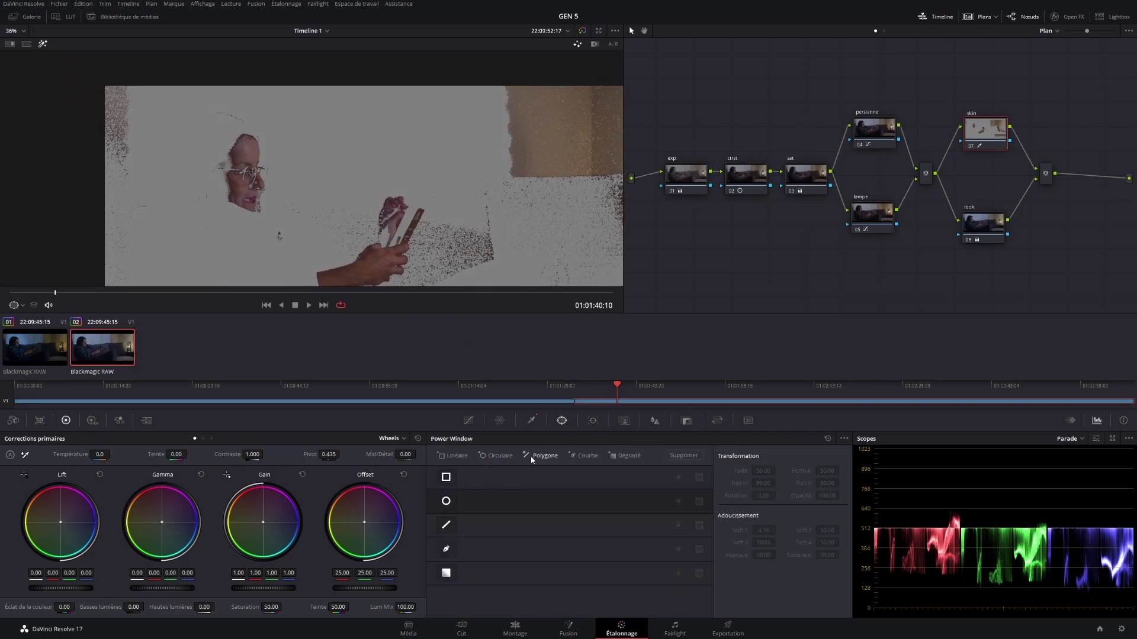
click(582, 456)
click(231, 124)
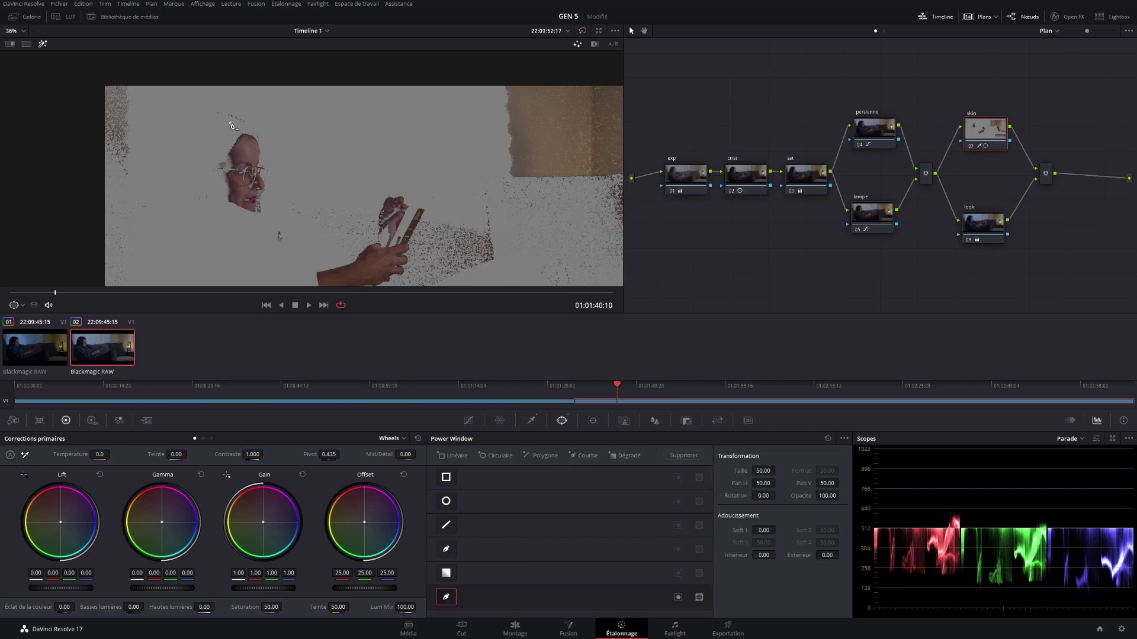
click(209, 149)
click(203, 185)
click(207, 214)
click(257, 228)
click(279, 212)
click(231, 124)
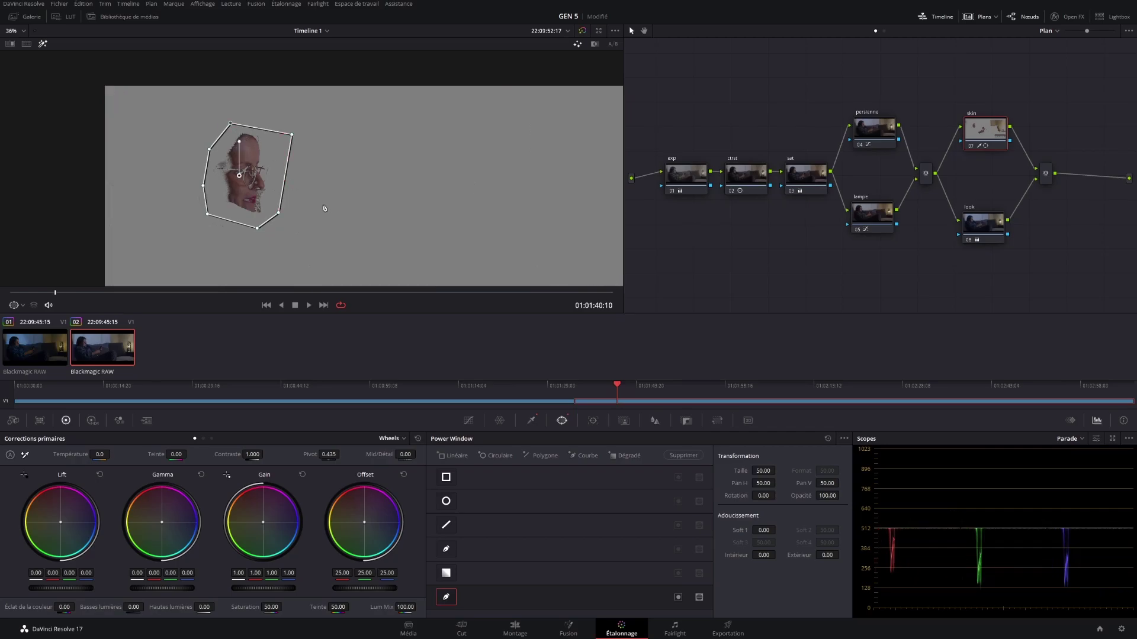
Step: Add a second curve power window around the woman's hands and forearm, drawn with the highlight off, and show the highlight again
click(584, 456)
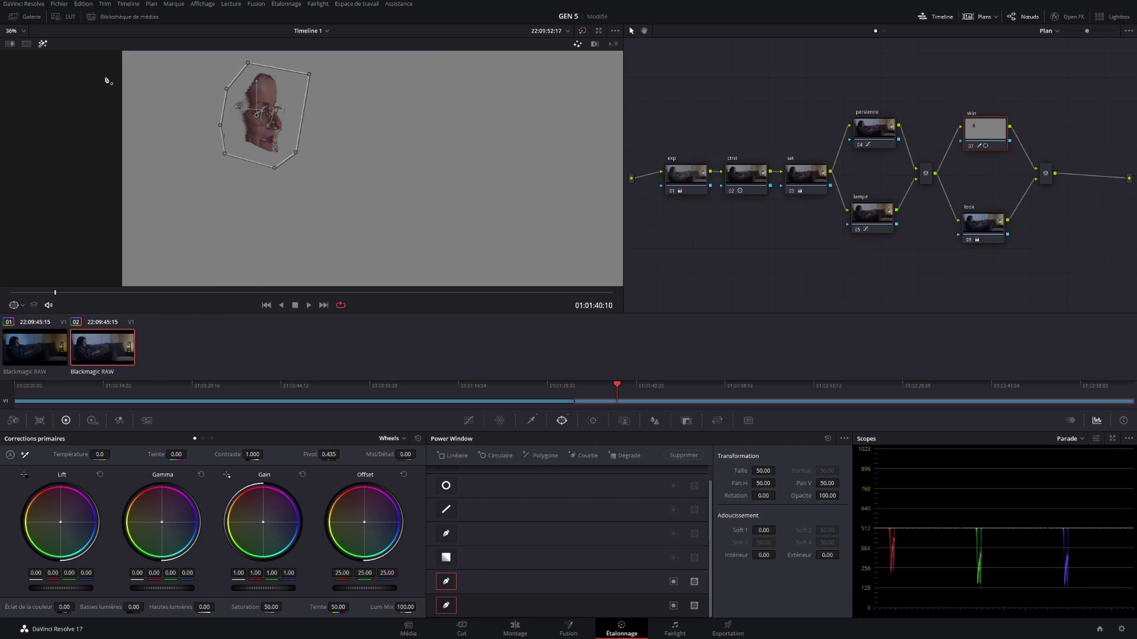
click(43, 44)
click(392, 125)
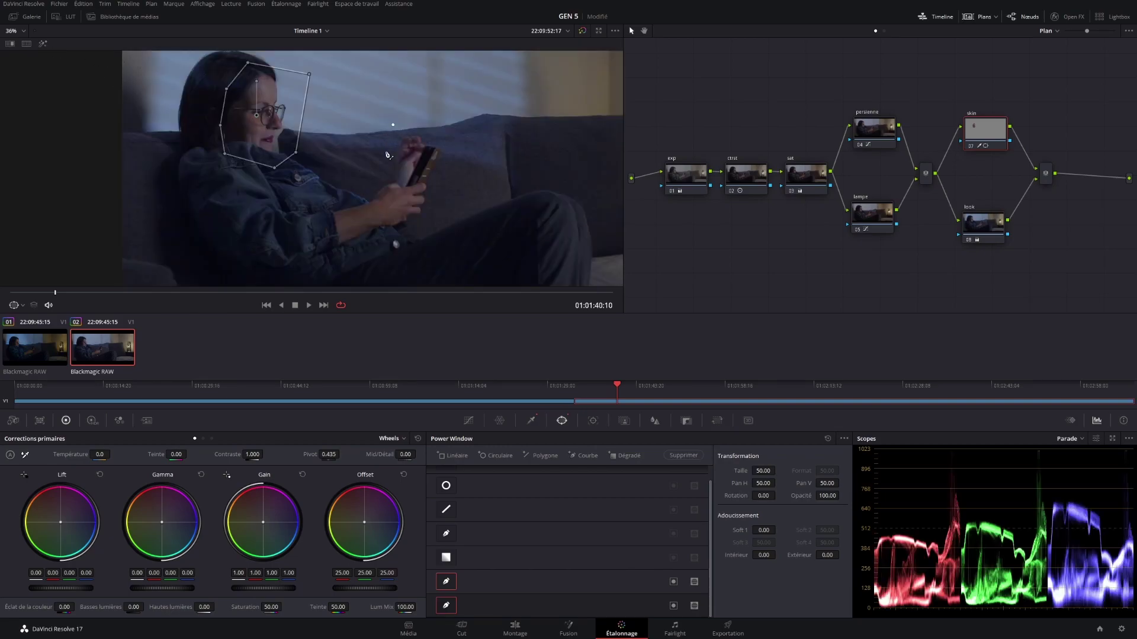
click(381, 159)
click(355, 188)
click(314, 209)
click(327, 255)
click(393, 239)
click(433, 221)
click(446, 186)
click(444, 135)
click(393, 125)
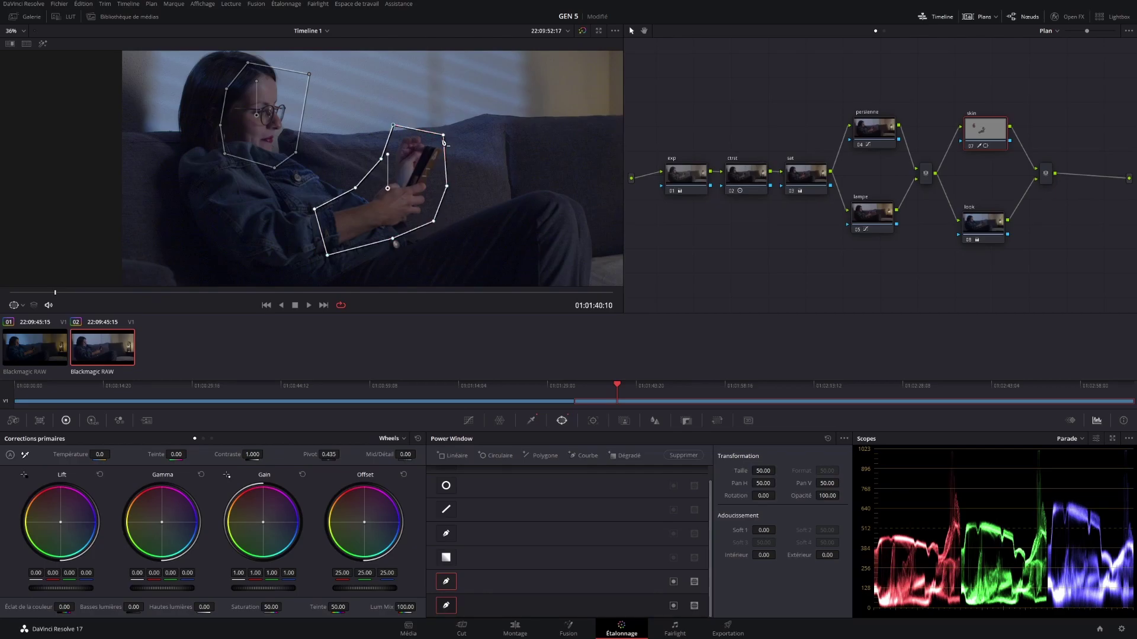
drag(443, 135, 447, 127)
click(42, 44)
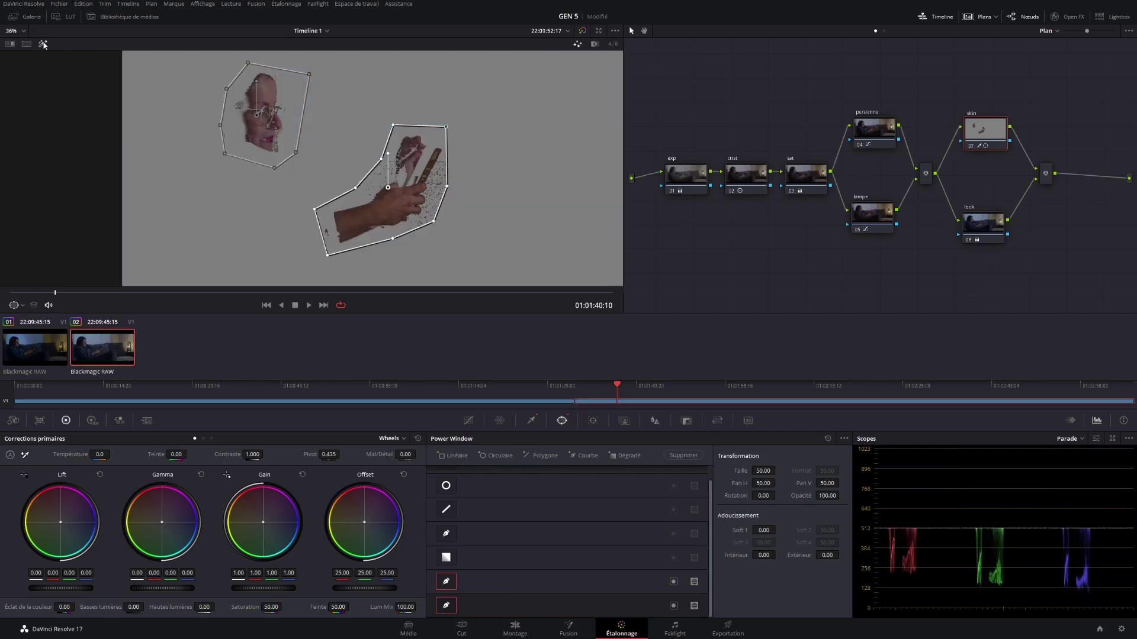
Step: Clean up the skin matte with noise reduction 25.8, clean black 19.5, clean white 28.0 and blur radius 42.1
scroll(510, 154, down, 2)
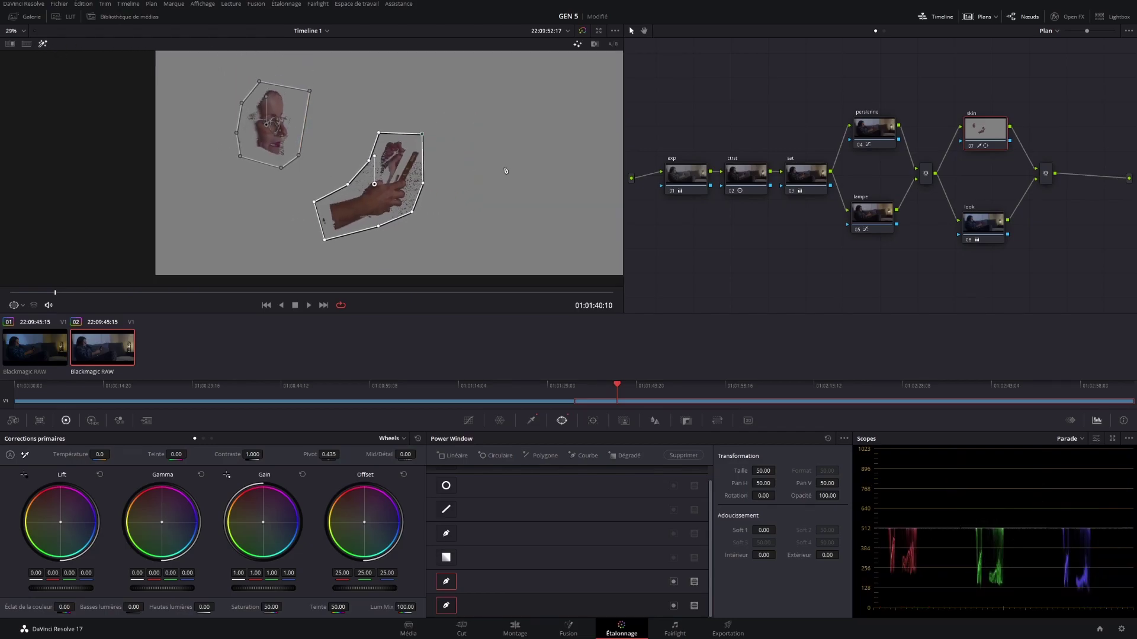
drag(516, 141, 437, 178)
drag(363, 175, 411, 158)
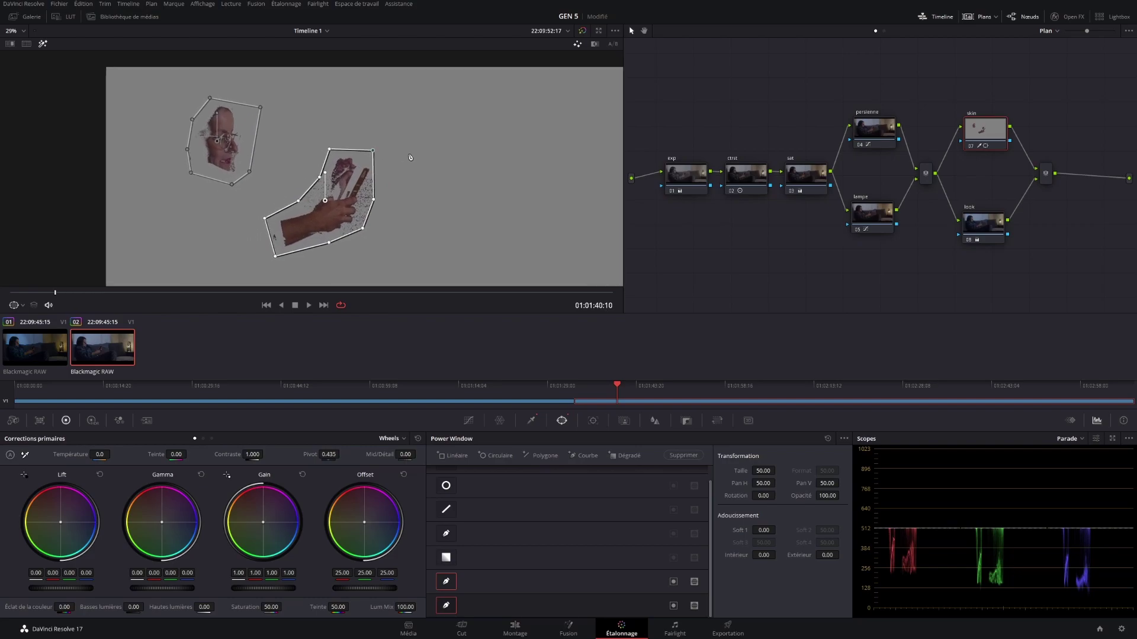
click(531, 420)
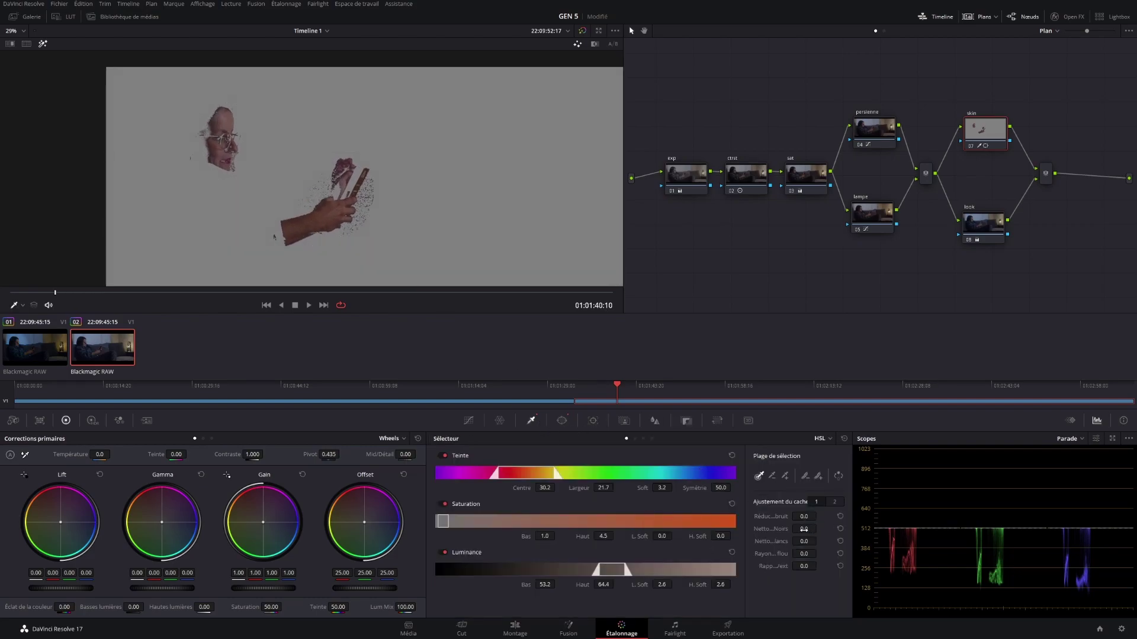
mouse_move(804, 528)
mouse_down()
mouse_move(858, 528)
mouse_move(821, 529)
mouse_up()
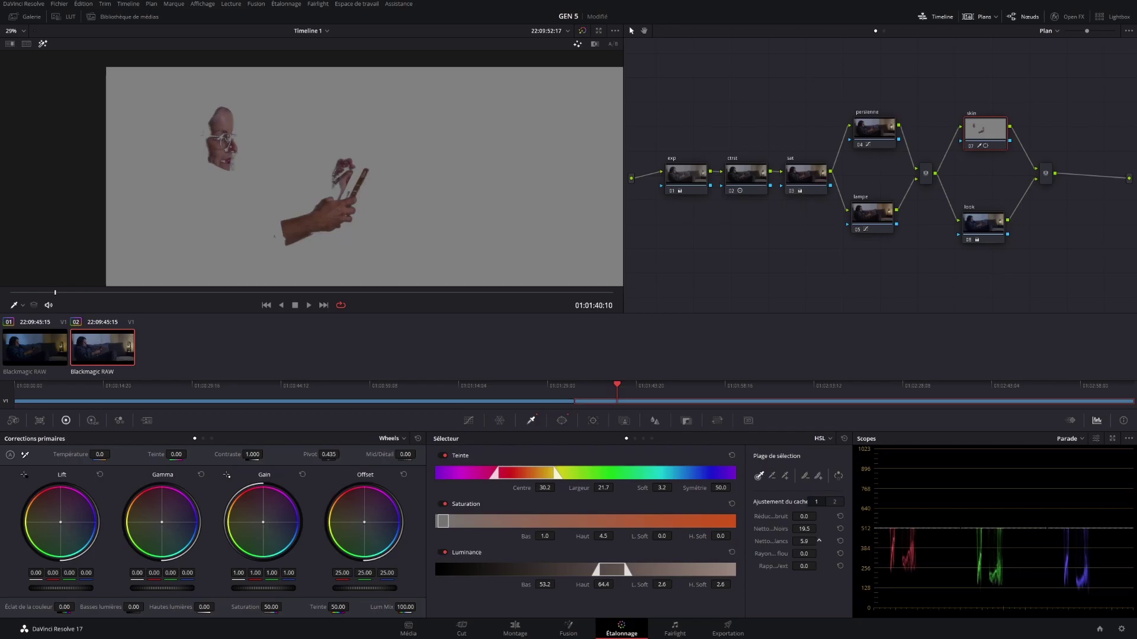
drag(819, 541, 820, 541)
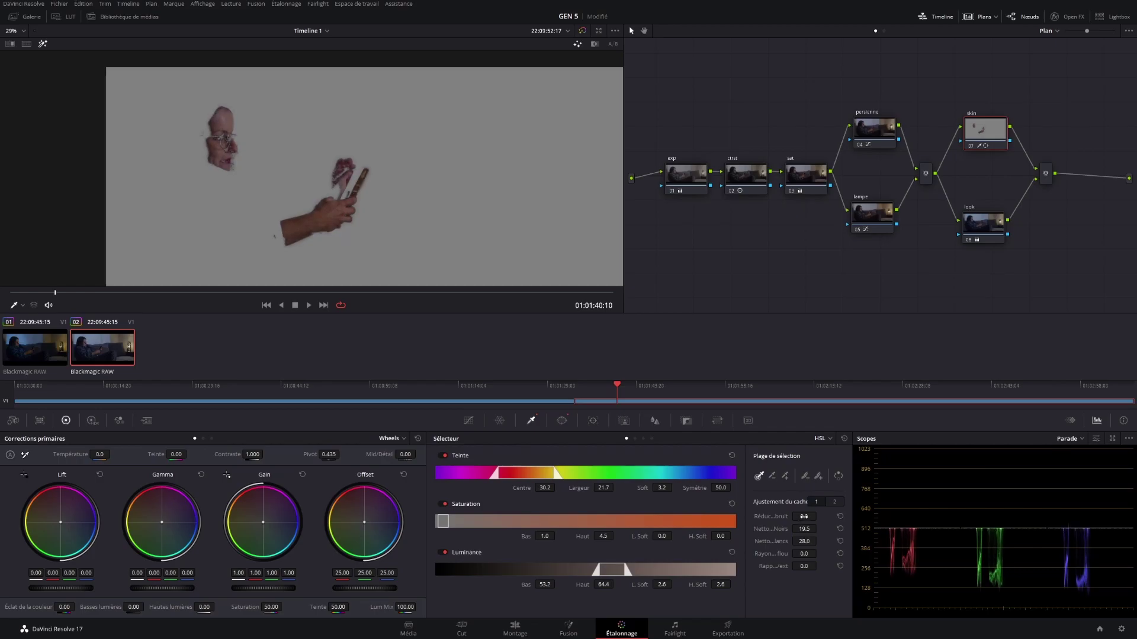
drag(819, 517, 820, 516)
drag(804, 554, 813, 553)
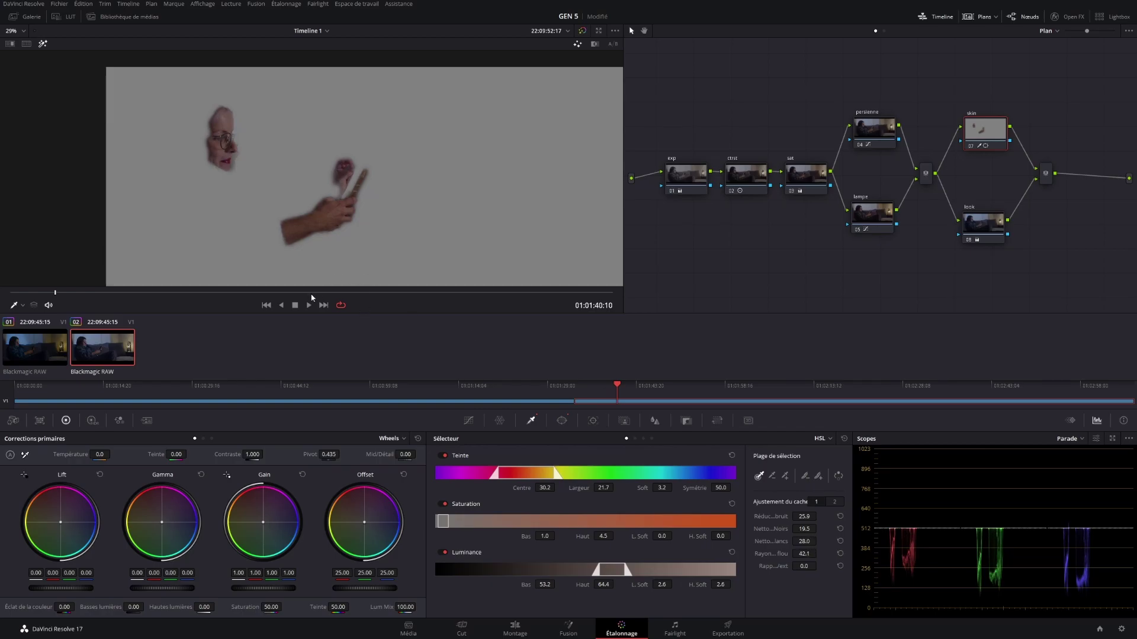
Step: Play the clip to check the skin key, and set clean white to 42.1, hue width to 36.9 and the luminance range to 52.6–68.7
key(space)
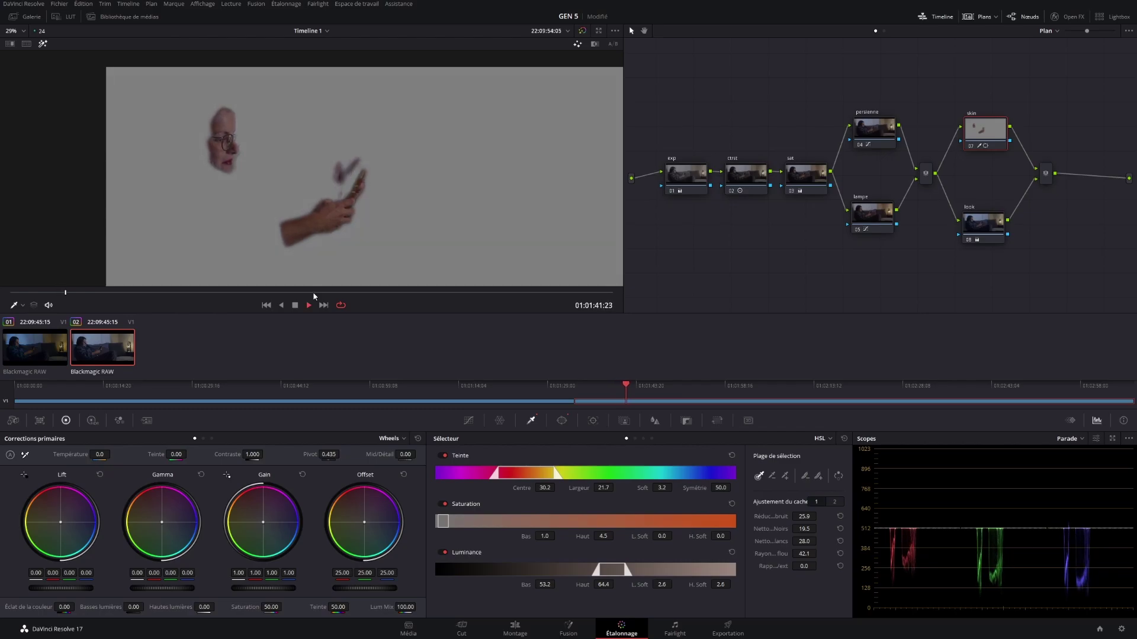
key(space)
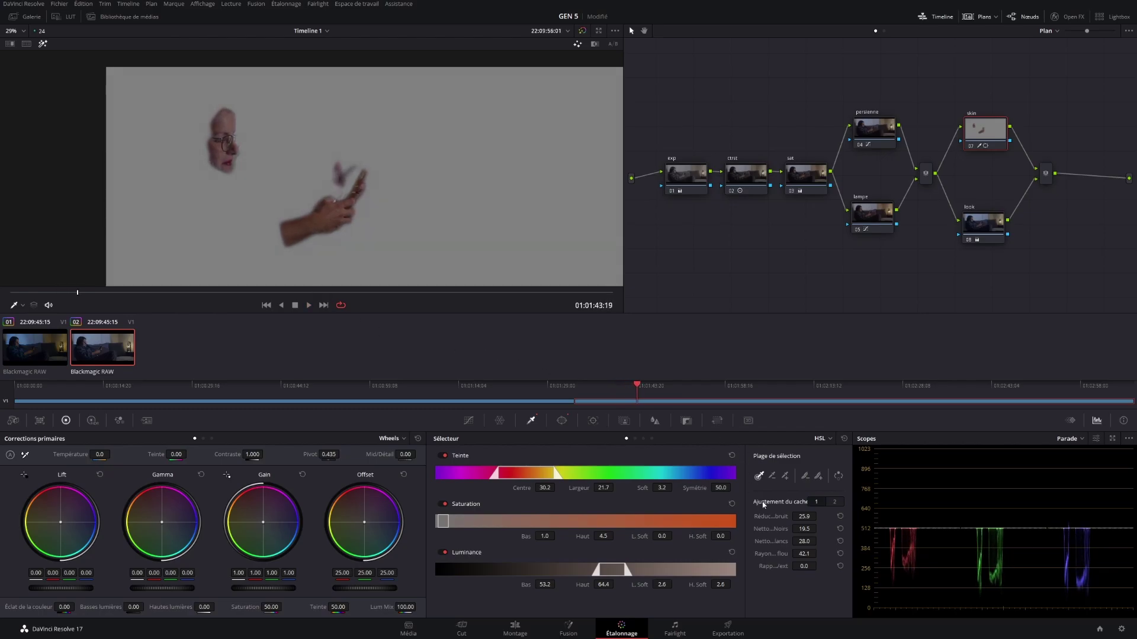
drag(807, 542, 819, 541)
drag(541, 533, 557, 535)
drag(559, 585, 616, 584)
drag(603, 487, 616, 487)
Step: Replay the clip, set the matte's noise reduction to 30.4 and clean black to 15.0, and turn off the highlight
key(space)
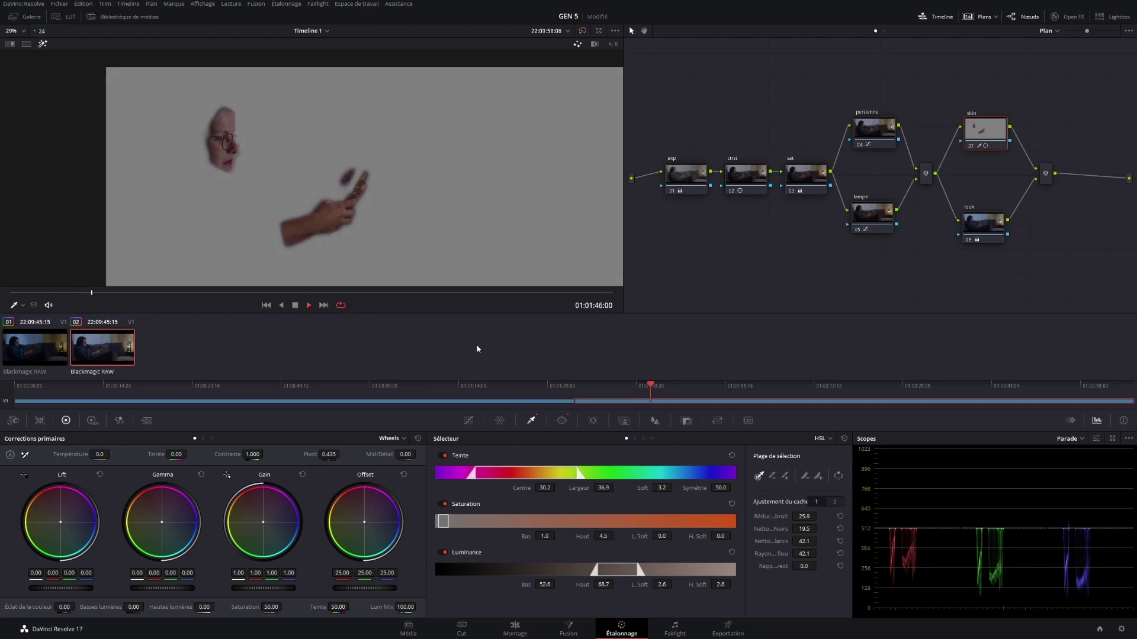
key(space)
drag(819, 528, 819, 524)
click(42, 44)
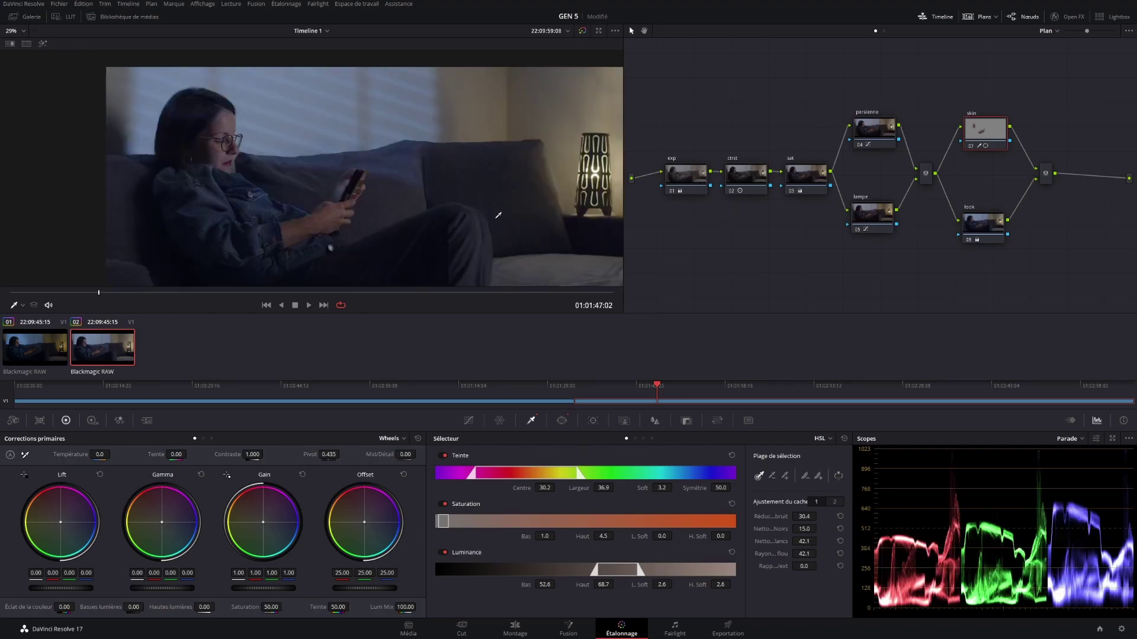
Step: Move the skin node higher in the node graph, farther above the look node
drag(980, 133, 978, 120)
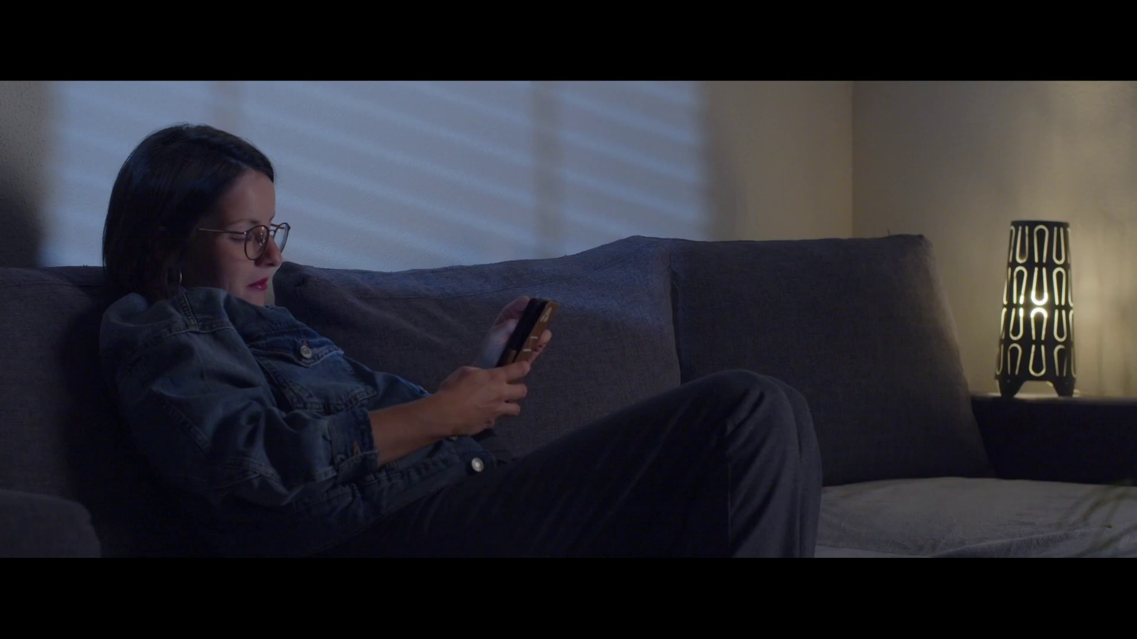
mouse_move(246, 202)
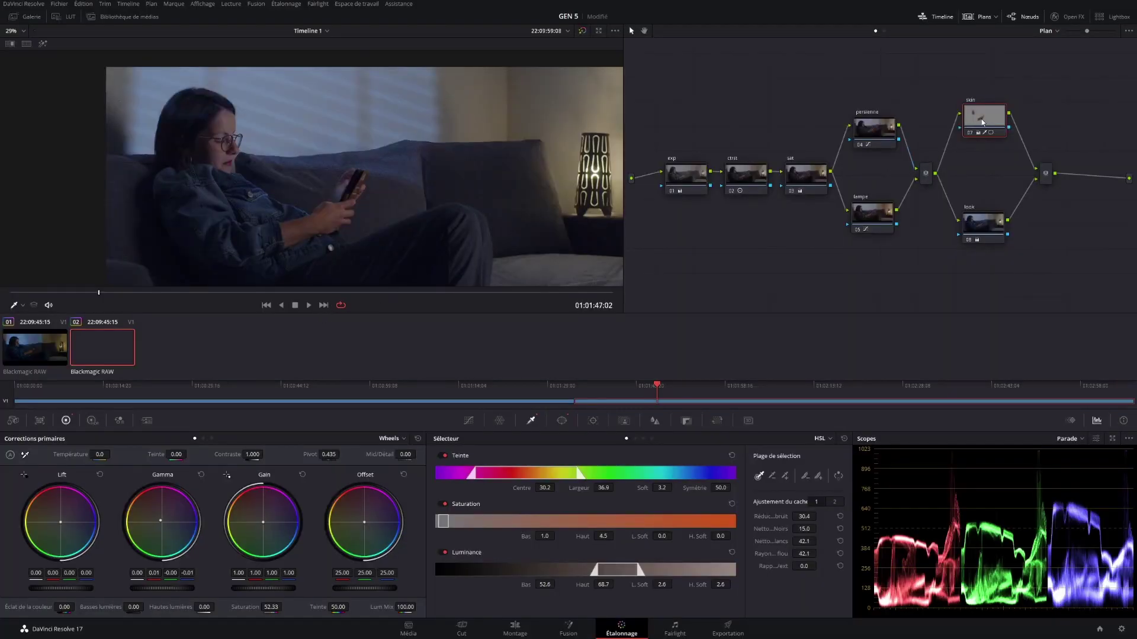
drag(983, 123, 983, 118)
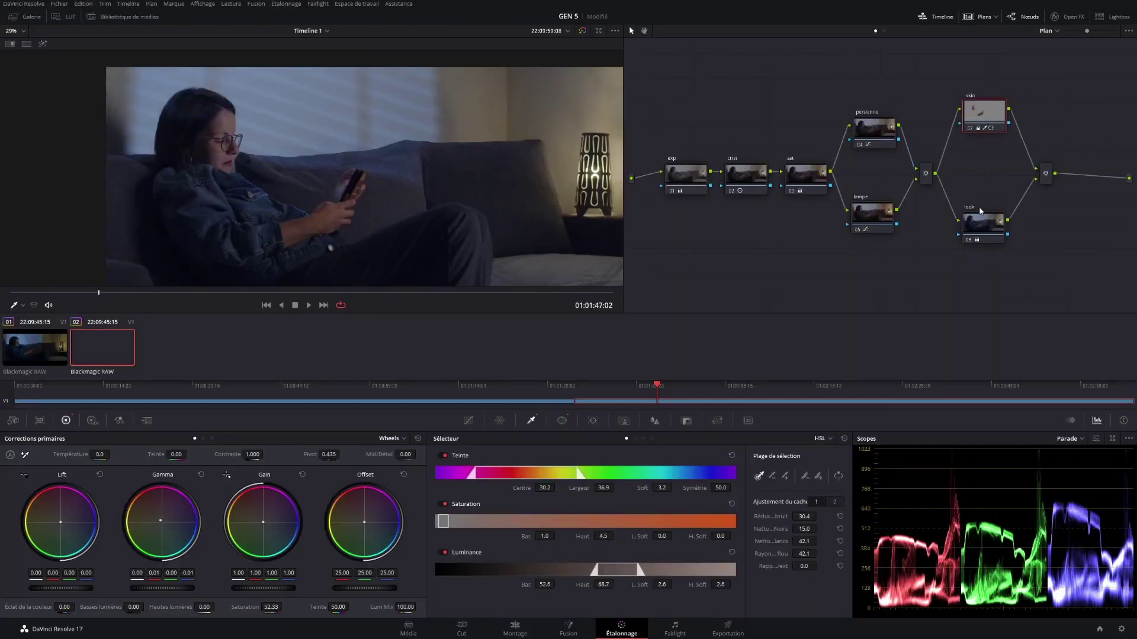
Step: Add a serial node after the second parallel mixer, place it on a lower row of the graph, and set its color boost to 5.48
click(1047, 175)
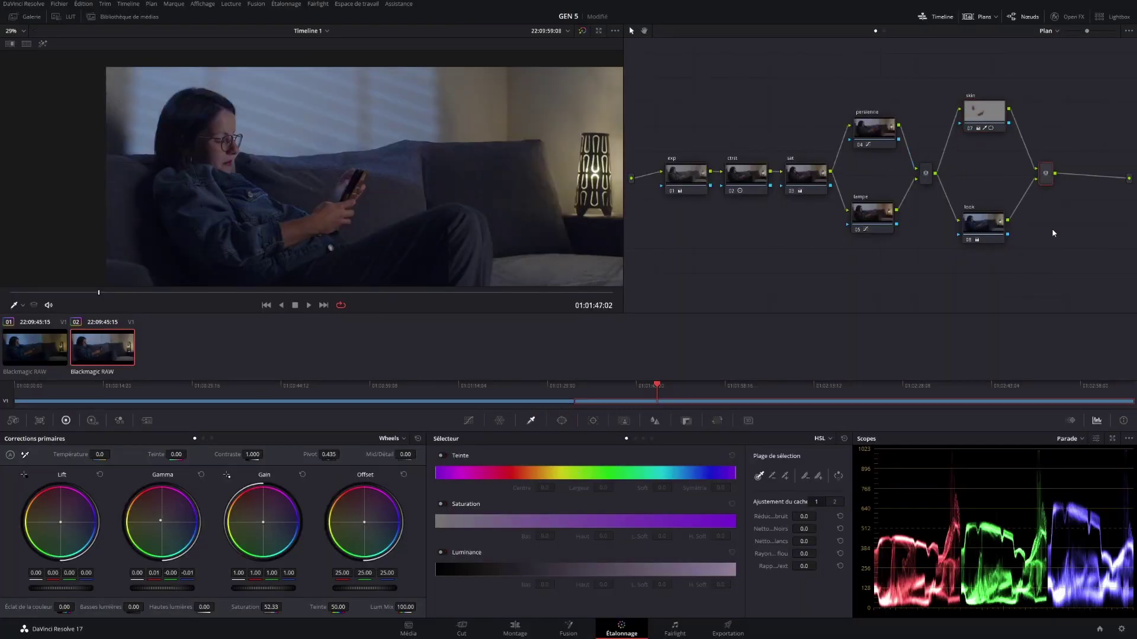
key(alt+o)
drag(666, 228, 691, 277)
key(ctrl+s)
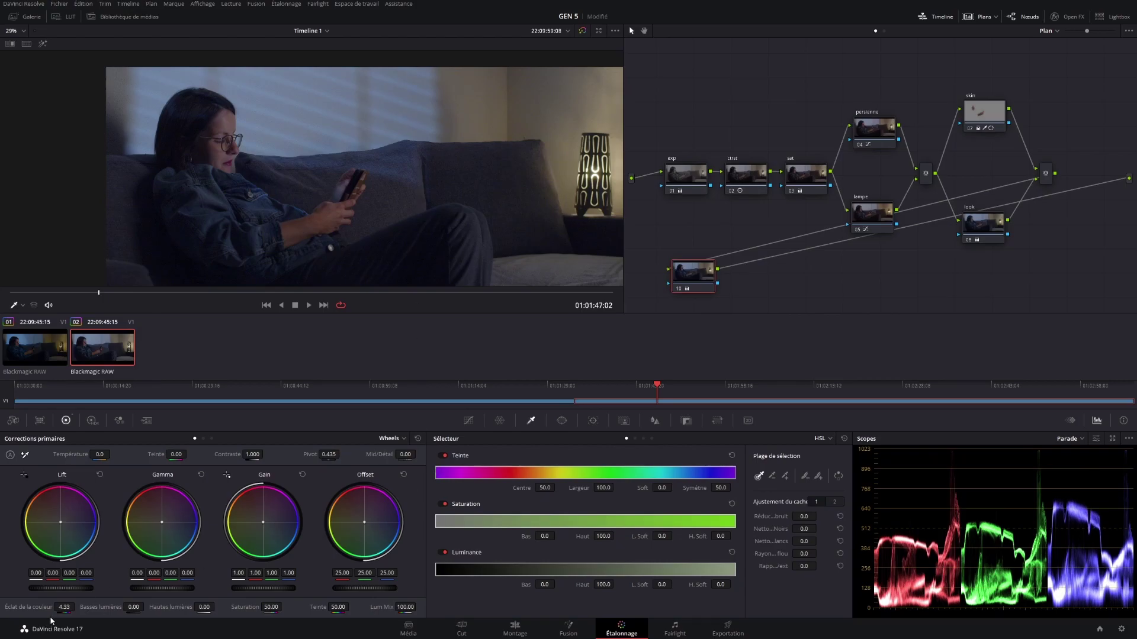
drag(65, 608, 63, 608)
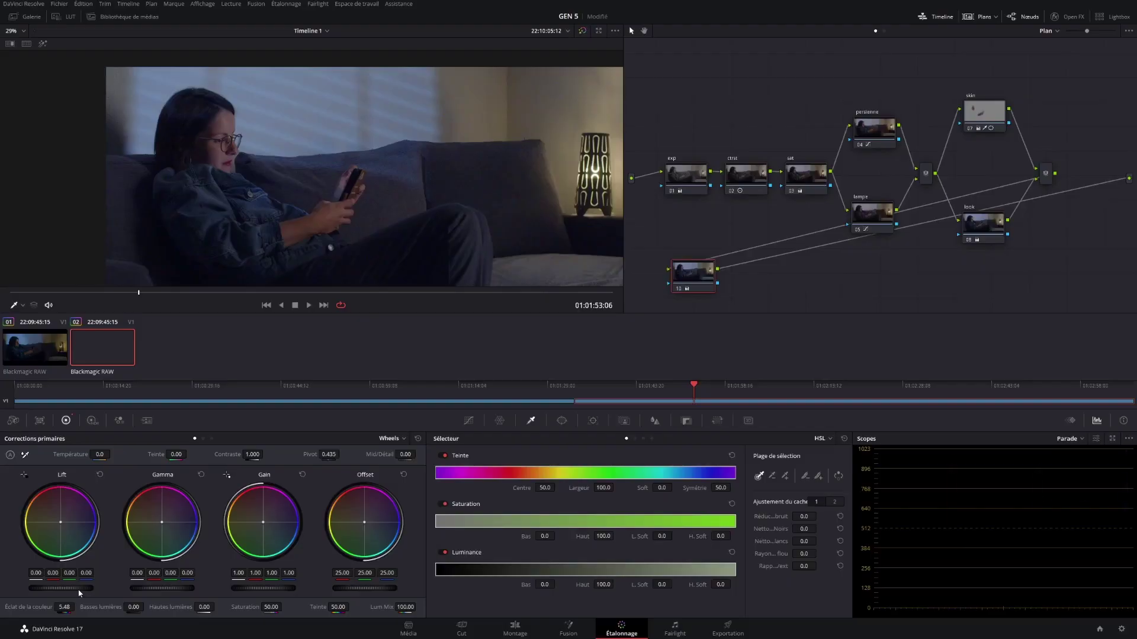
Step: Add a serial node after the color-boost node and shift its offset slightly towards blue, to 24.76, 24.62 and 25.86
key(alt+s)
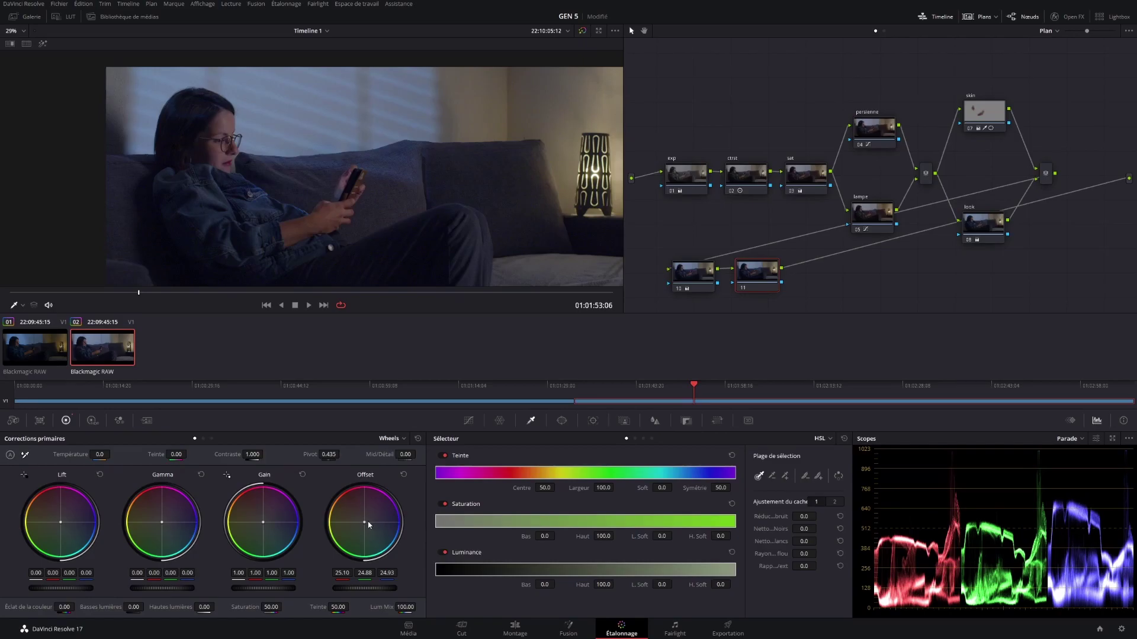
drag(368, 525, 368, 519)
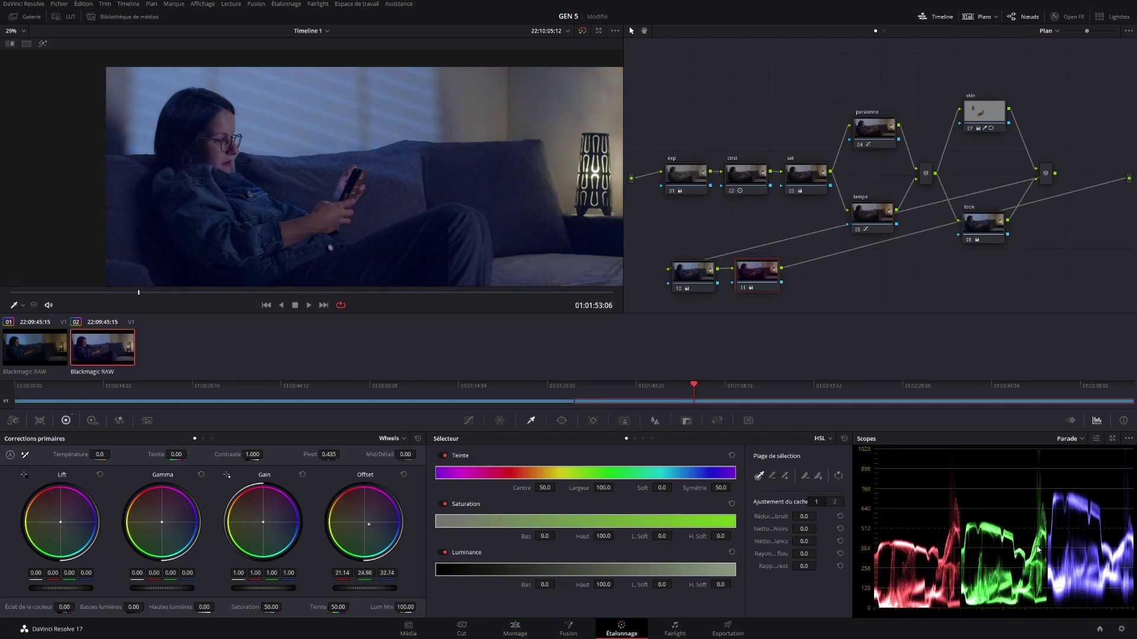
key(ctrl+z)
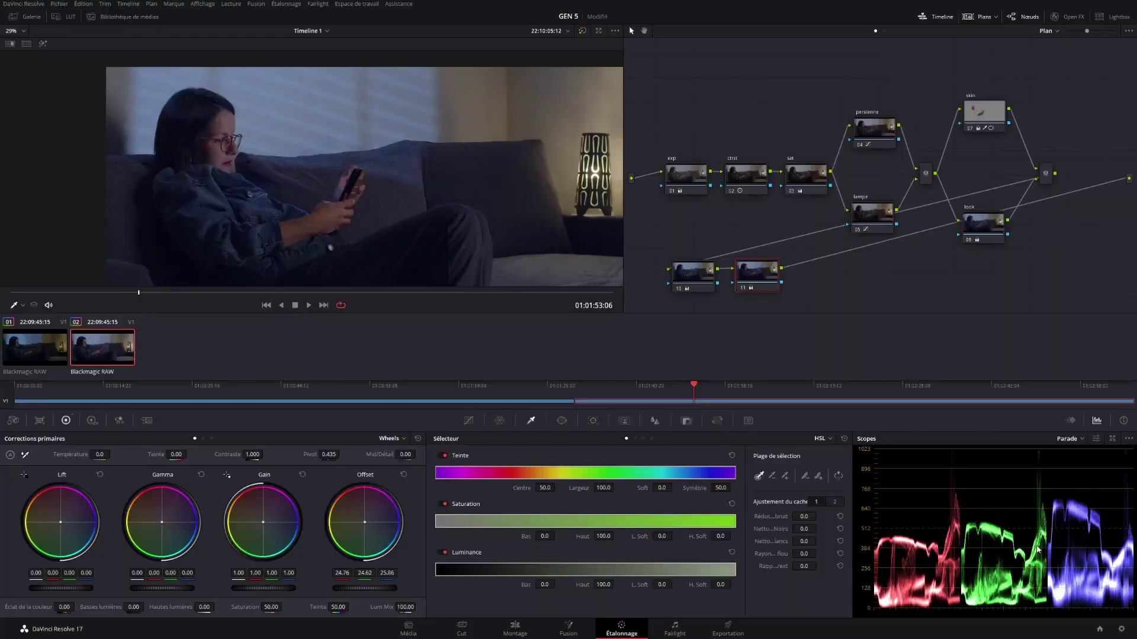
Step: Label the color-boost node "boost" and the blue-offset node after it "offset"
click(690, 274)
right_click(698, 283)
click(716, 294)
click(752, 289)
right_click(755, 287)
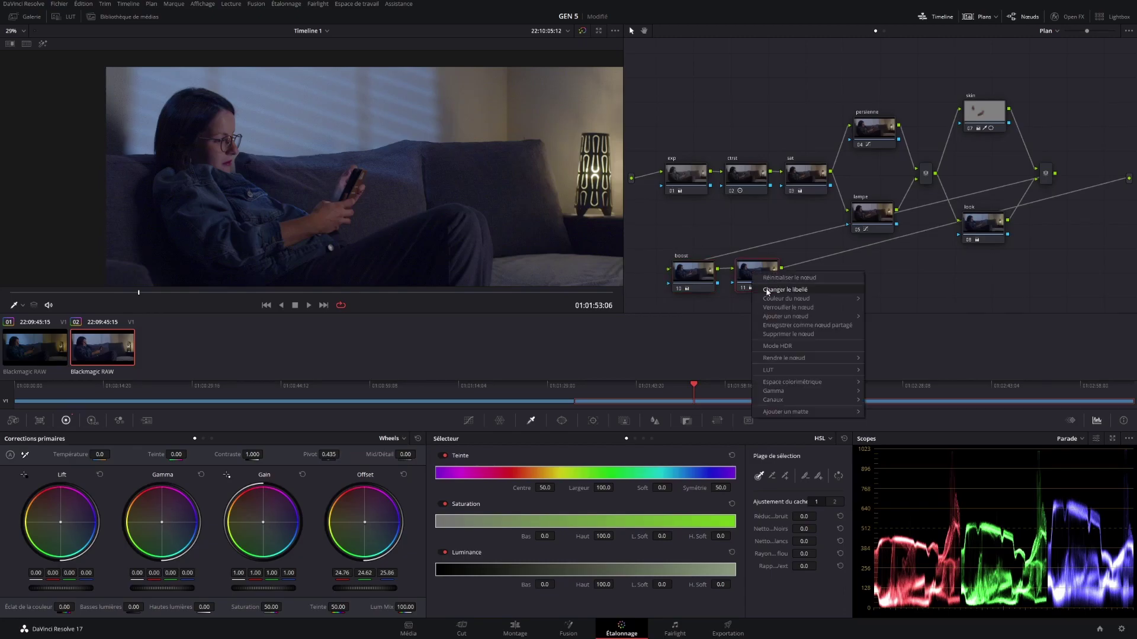
click(768, 288)
text(offset)
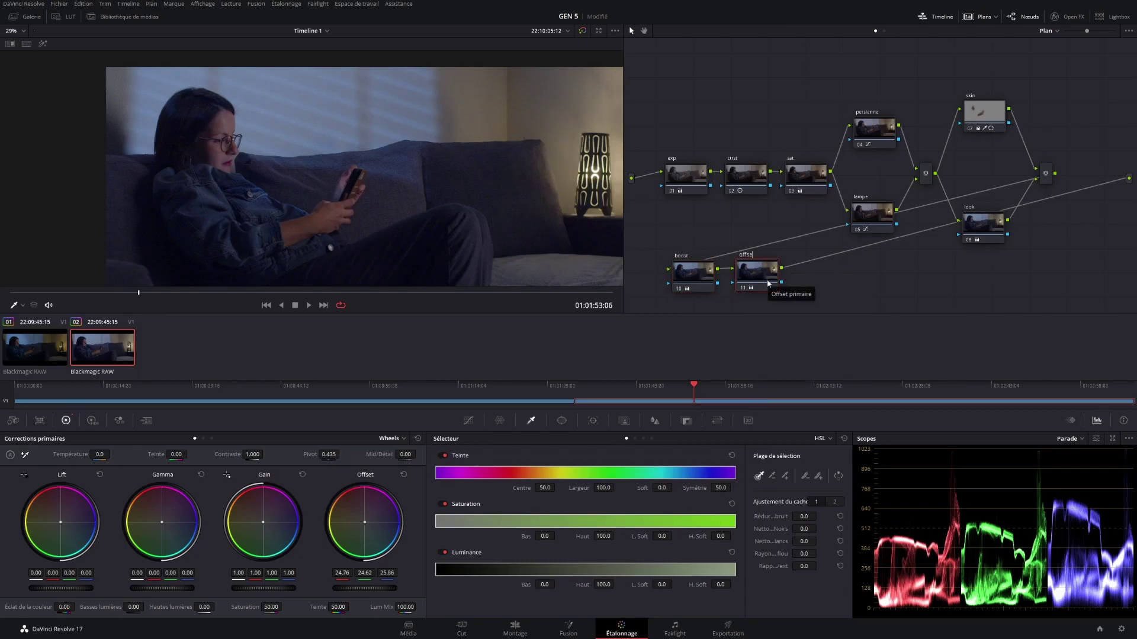
key(Return)
Step: Add a serial node after the offset node and move the two parallel pairs of nodes higher in the graph
key(alt+s)
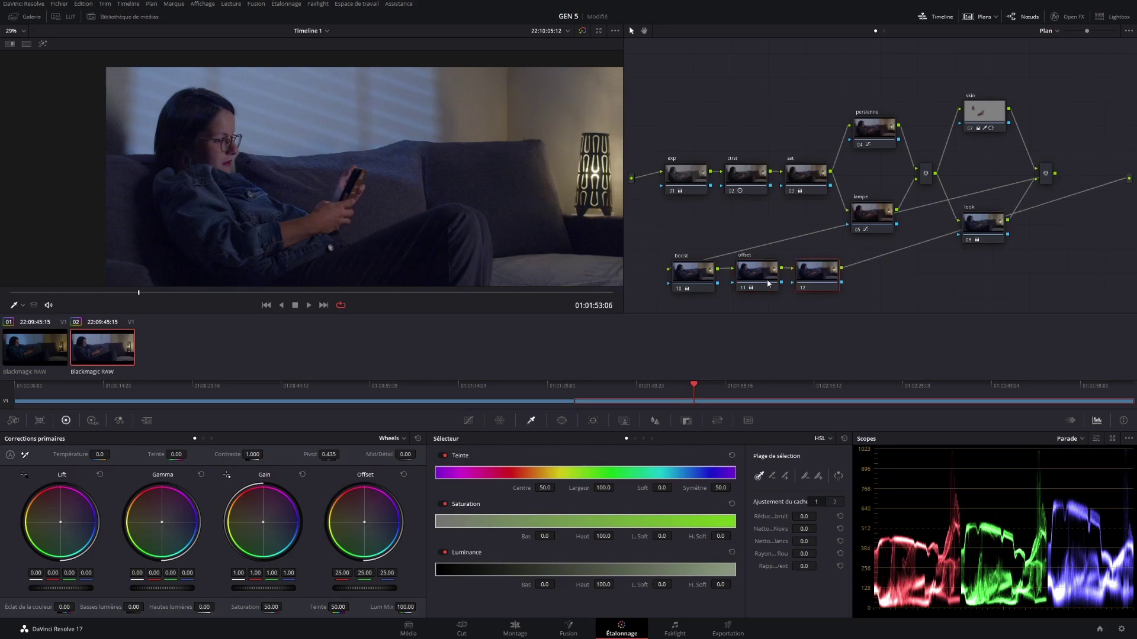
drag(872, 212, 873, 188)
drag(873, 129, 874, 112)
drag(983, 112, 985, 100)
drag(983, 224, 978, 196)
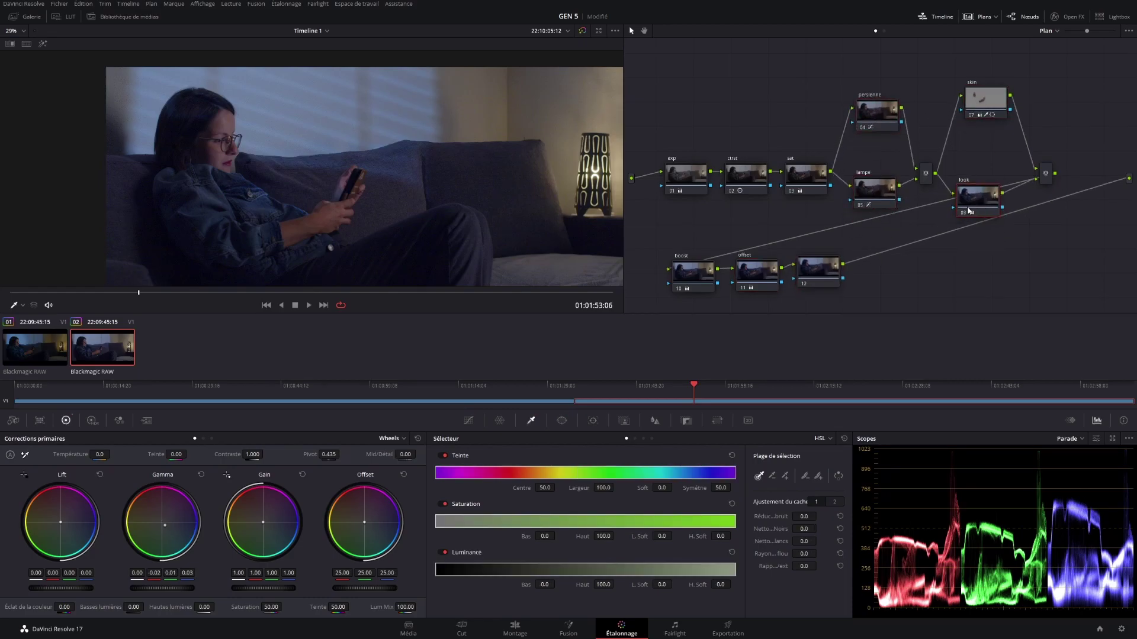
Step: Shift the new node slightly away from the offset node and label it "blue"
click(814, 273)
drag(814, 272, 823, 278)
right_click(823, 275)
click(839, 294)
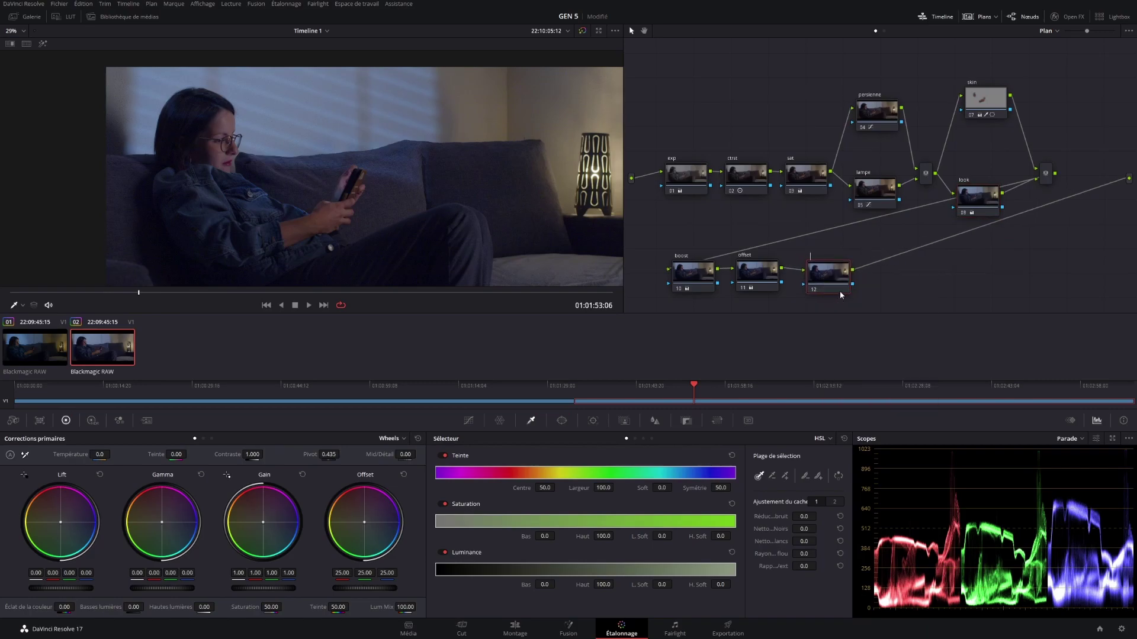
text(blue)
Step: On the blue node, sample the window light on the wall for the Hue vs Sat curve and set its saturation to 1.73
scroll(237, 136, up, 3)
scroll(313, 185, up, 2)
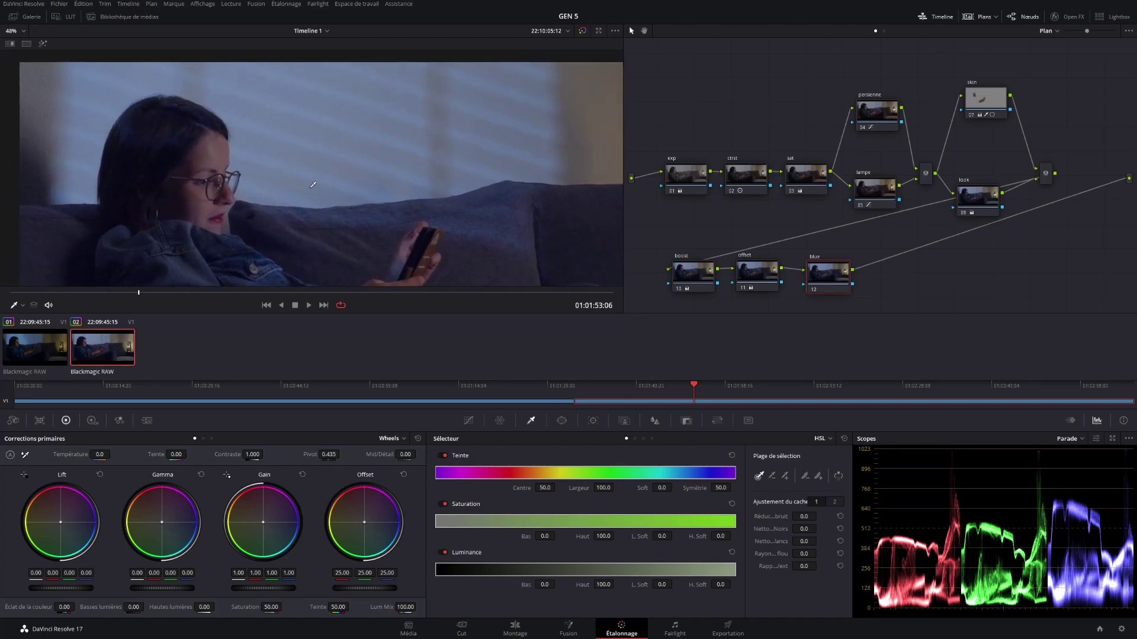
click(468, 421)
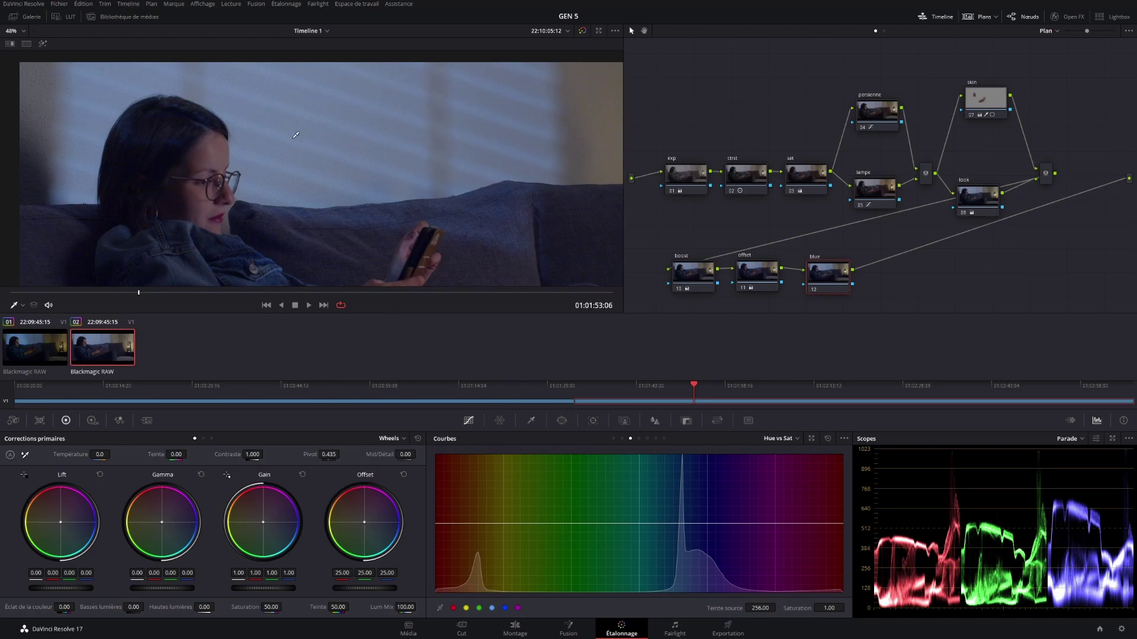
click(296, 135)
drag(833, 608, 858, 608)
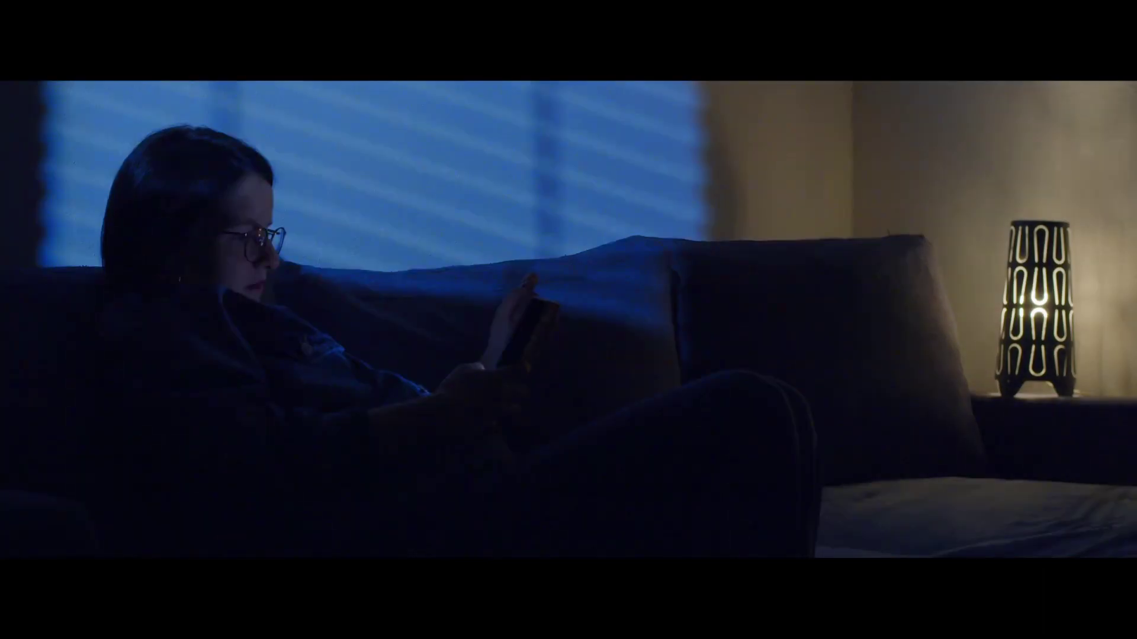
click(431, 614)
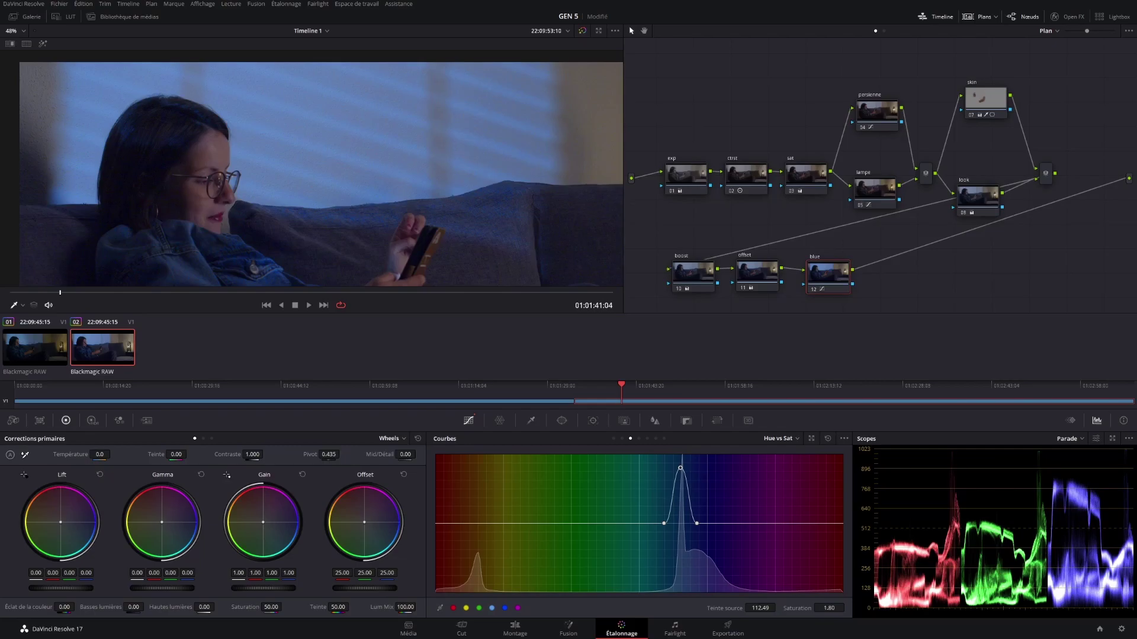
drag(828, 608, 847, 608)
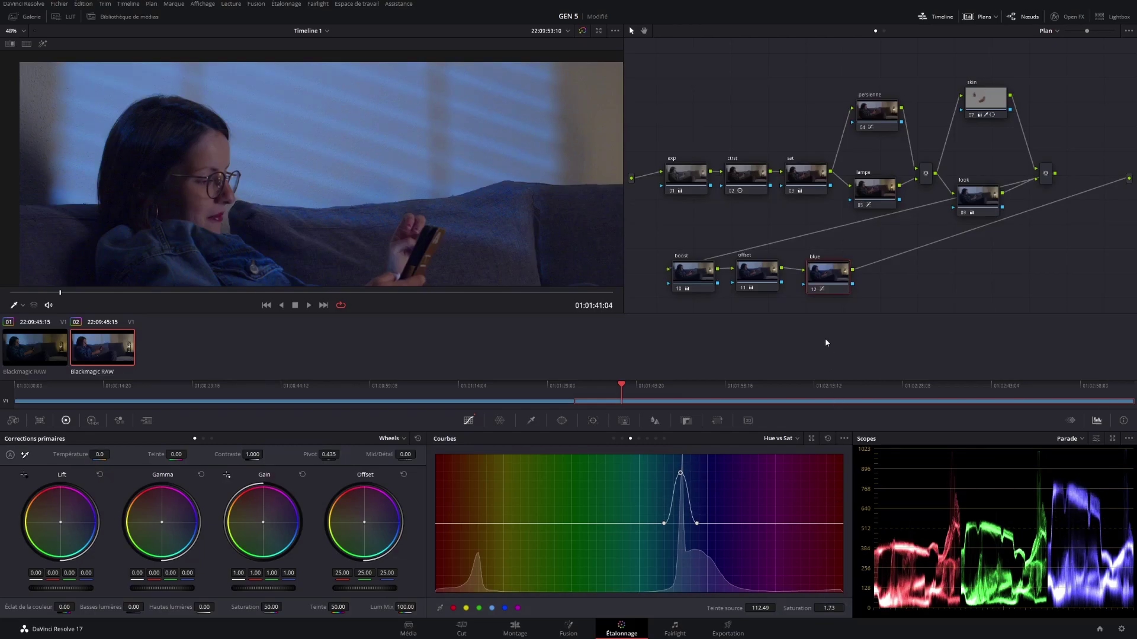
Step: Nudge the blue node up, add a serial node after it labelled "yellow", and lower that node slightly
drag(814, 282, 813, 273)
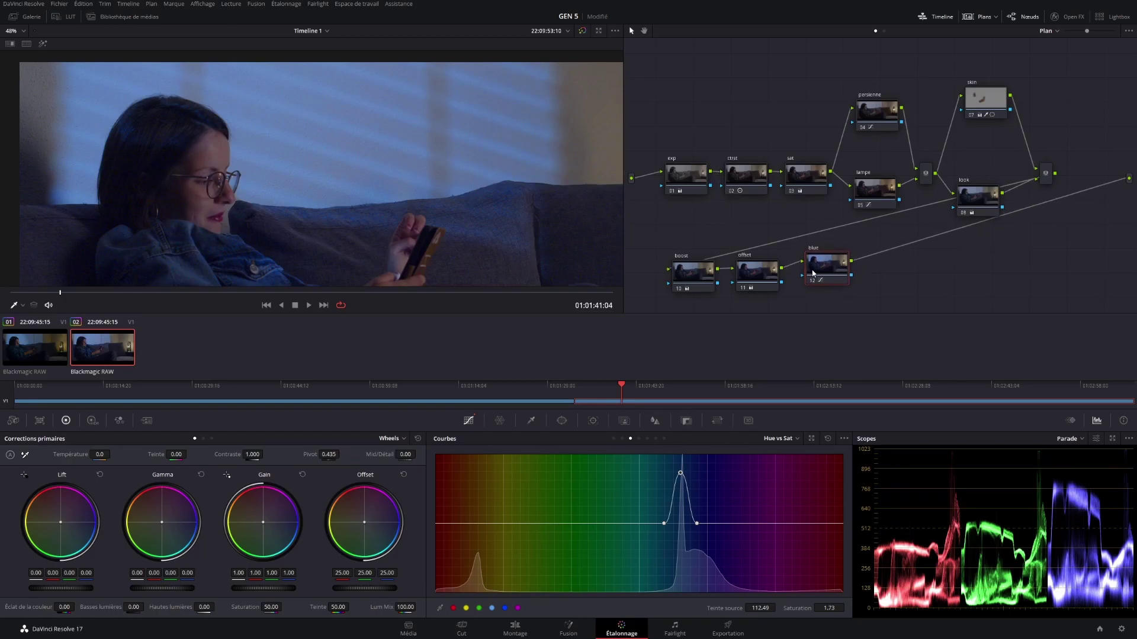
key(alt+s)
right_click(882, 271)
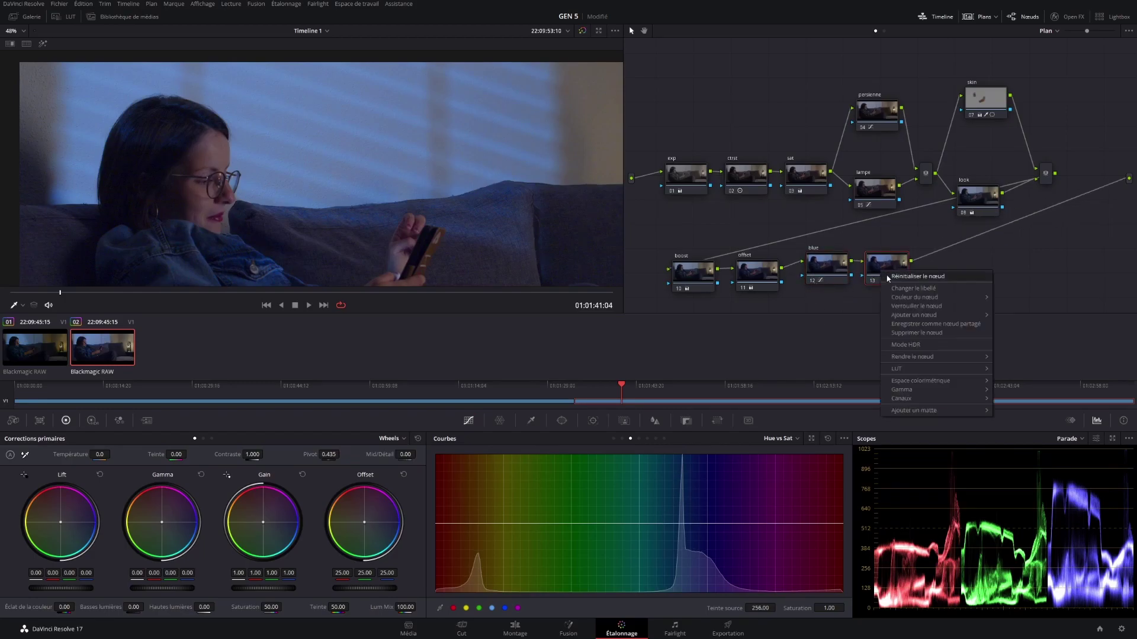
click(905, 289)
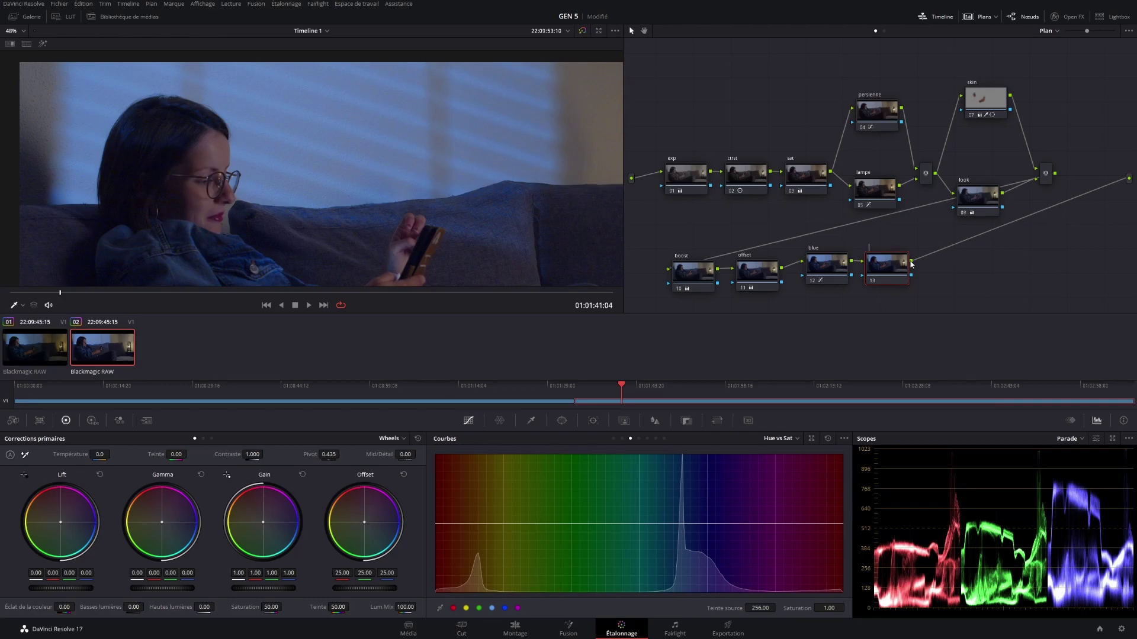
text(yellow)
drag(890, 270, 891, 276)
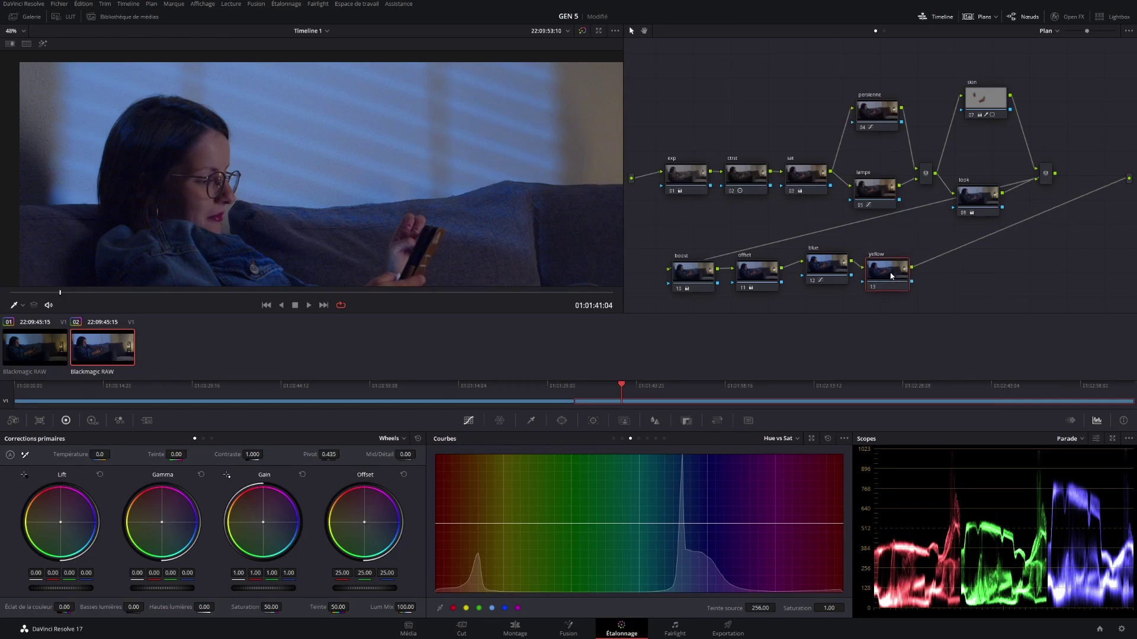
Step: On the yellow node, sample the warm wall light beside the lamp for the Hue vs Sat curve and raise its saturation to 1.50
drag(525, 215, 361, 215)
drag(510, 195, 411, 184)
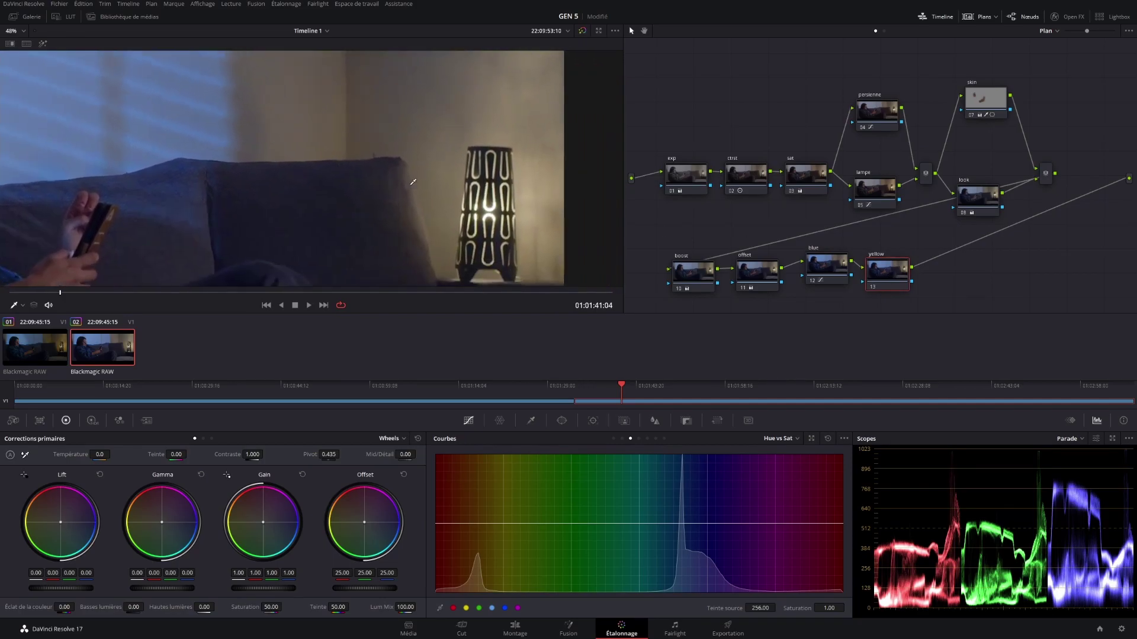
click(507, 178)
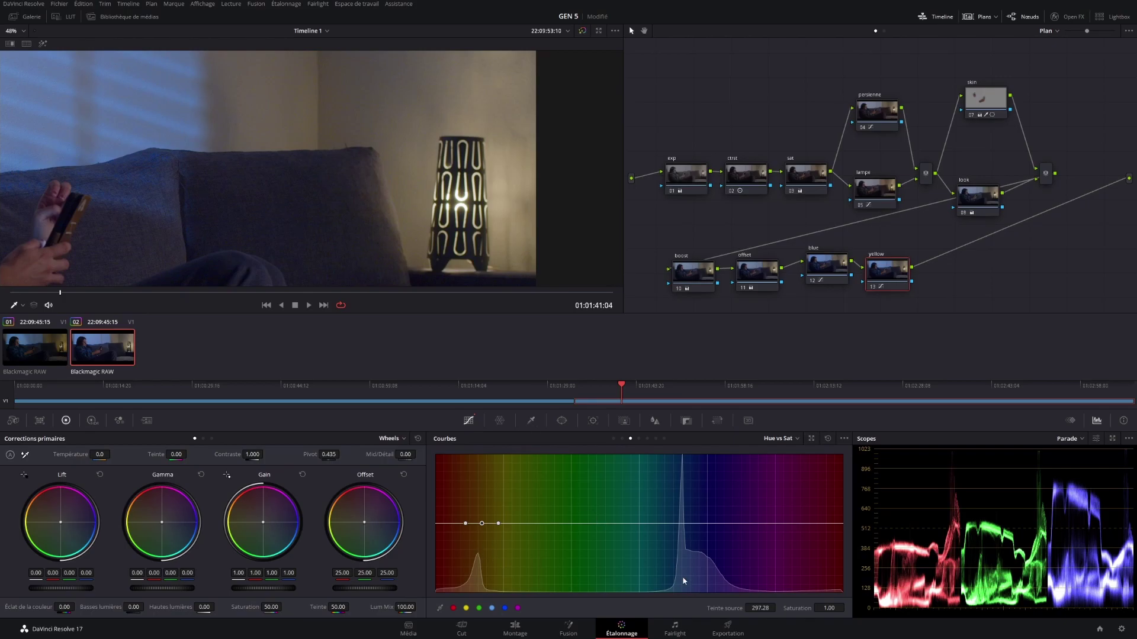
drag(482, 523, 482, 490)
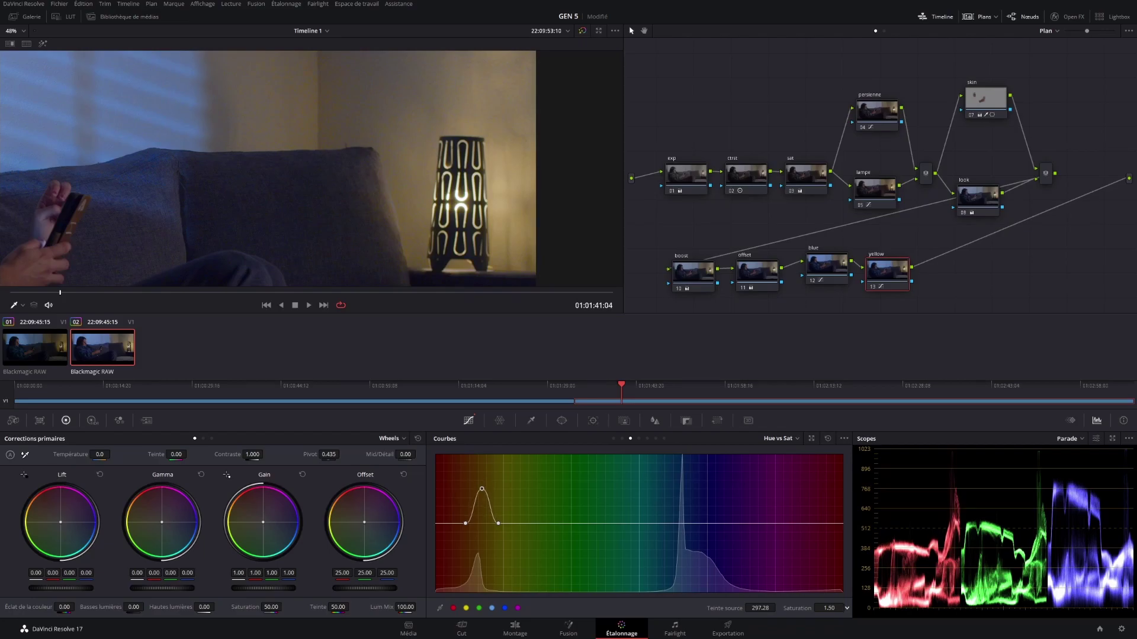
Step: Play the clip full screen from its beginning to check the blue and yellow saturation boosts
key(ctrl+f)
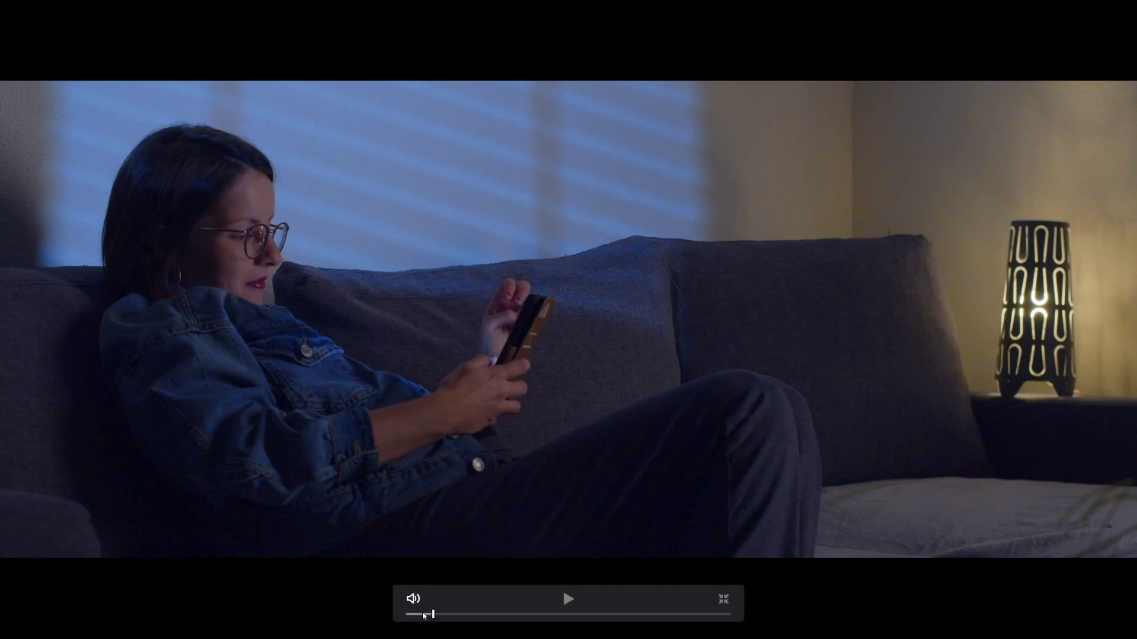
drag(425, 615, 403, 614)
key(space)
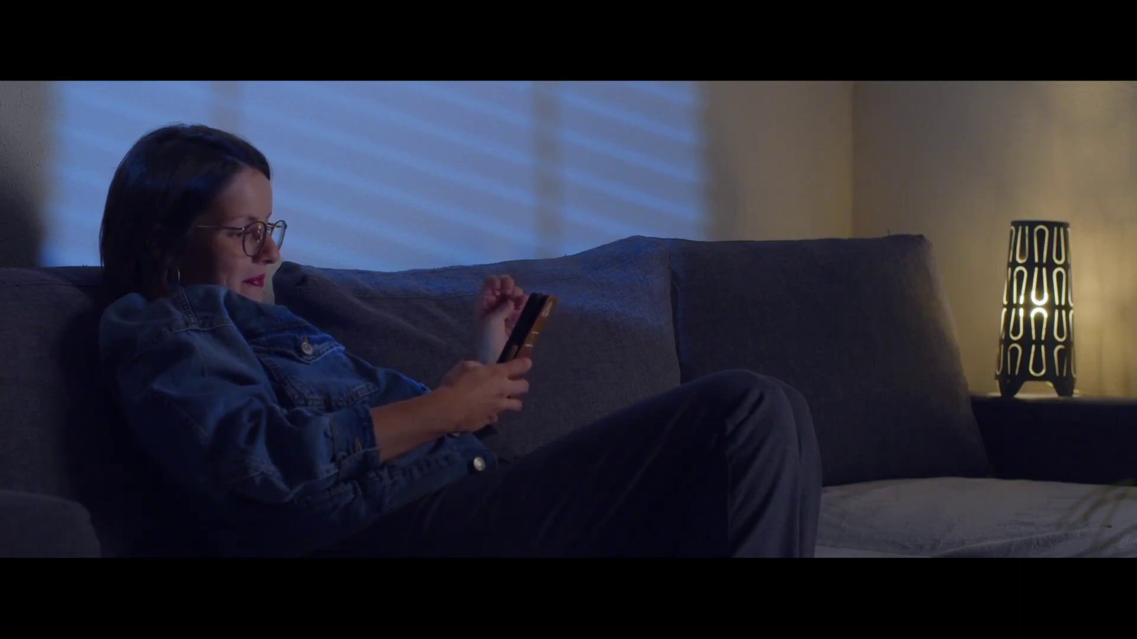
mouse_move(521, 145)
key(space)
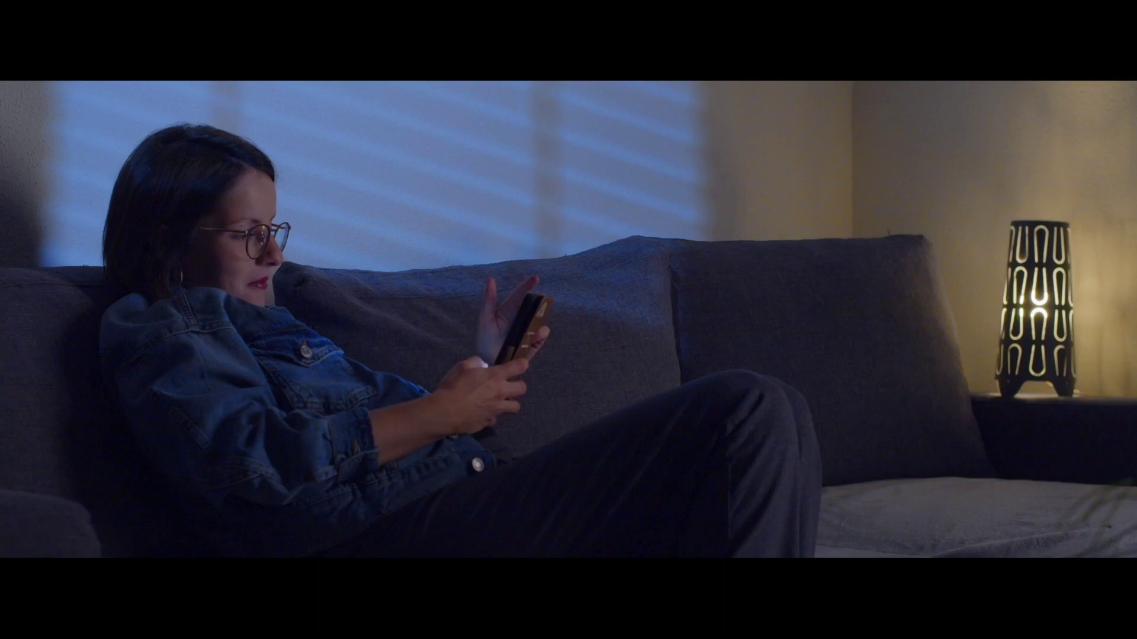
mouse_move(543, 513)
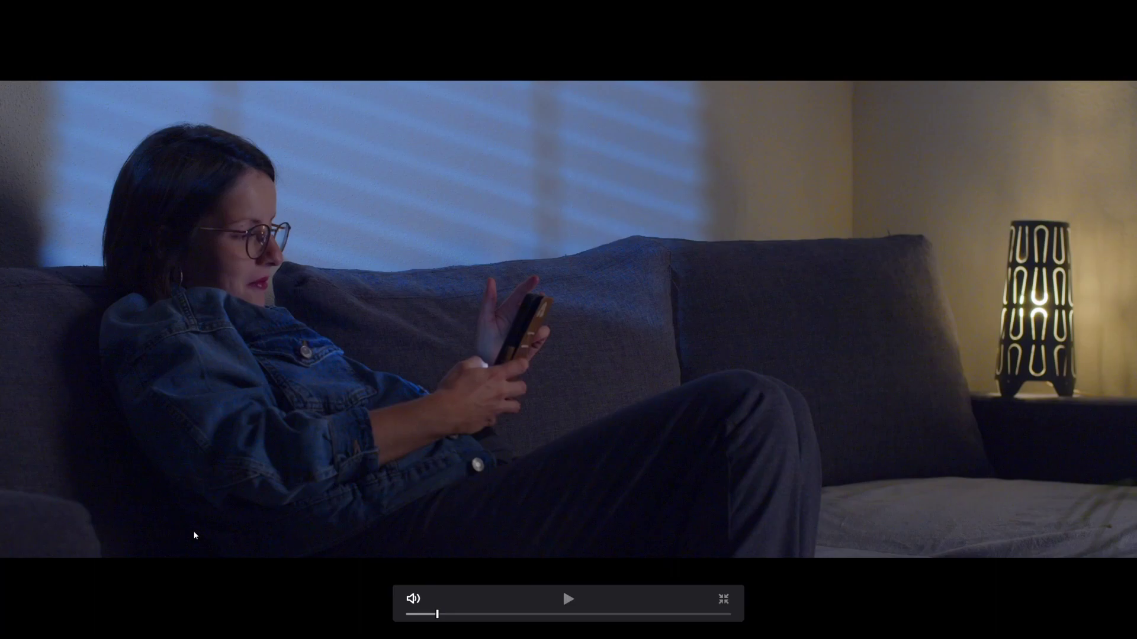
click(516, 529)
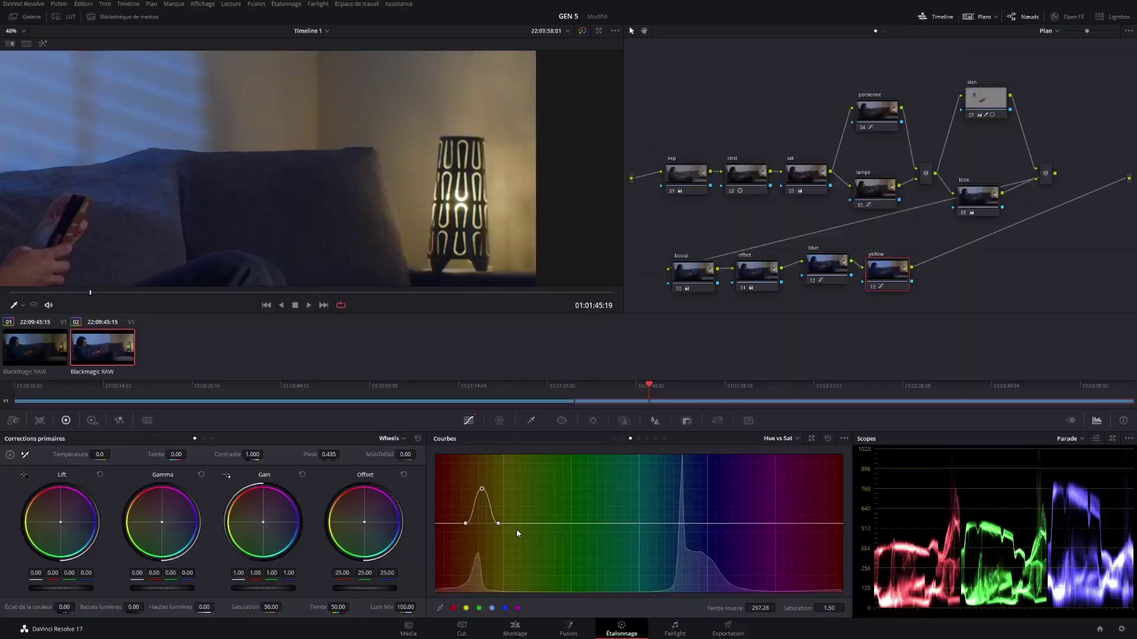
Step: Nudge the yellow node up and add a serial node after it, labelled "vignette"
scroll(239, 202, down, 4)
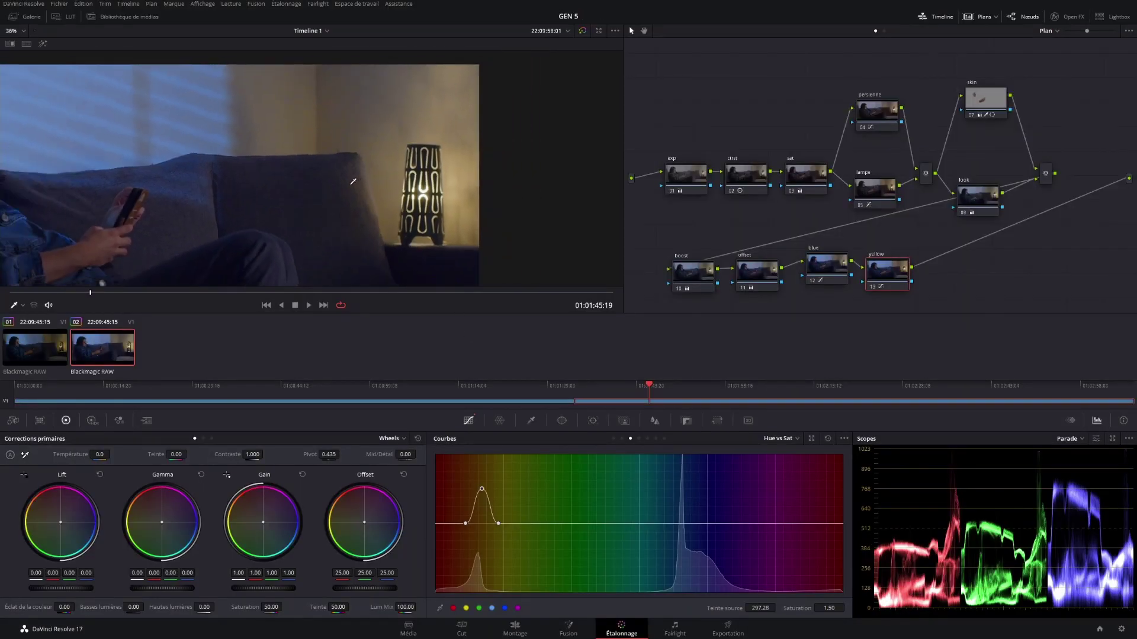
drag(239, 202, 369, 172)
scroll(373, 171, down, 2)
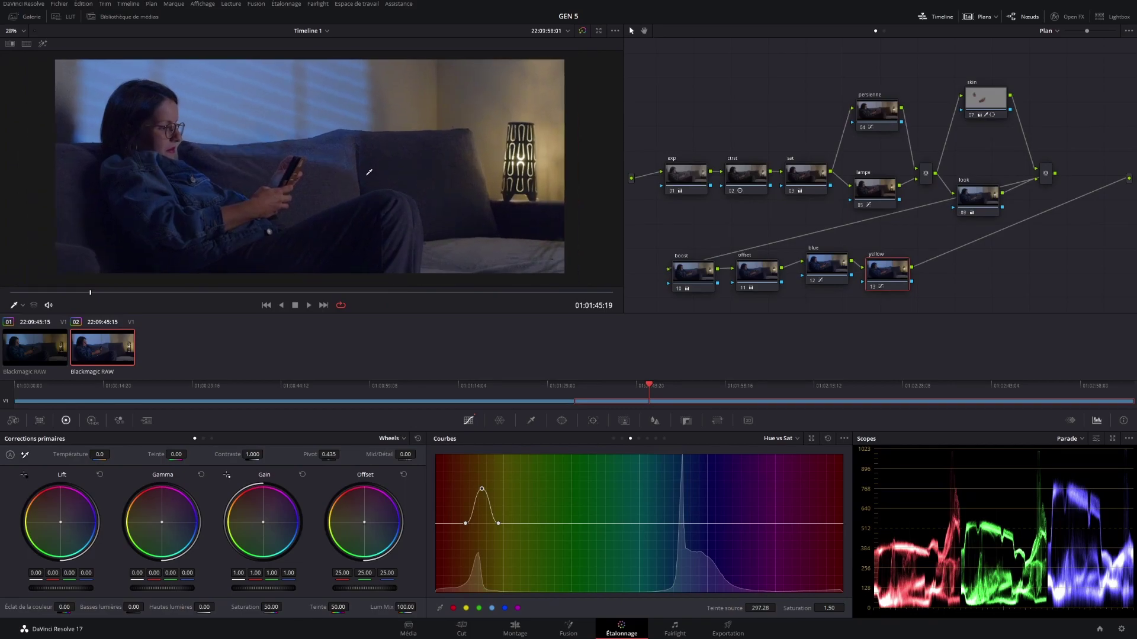
scroll(368, 173, up, 1)
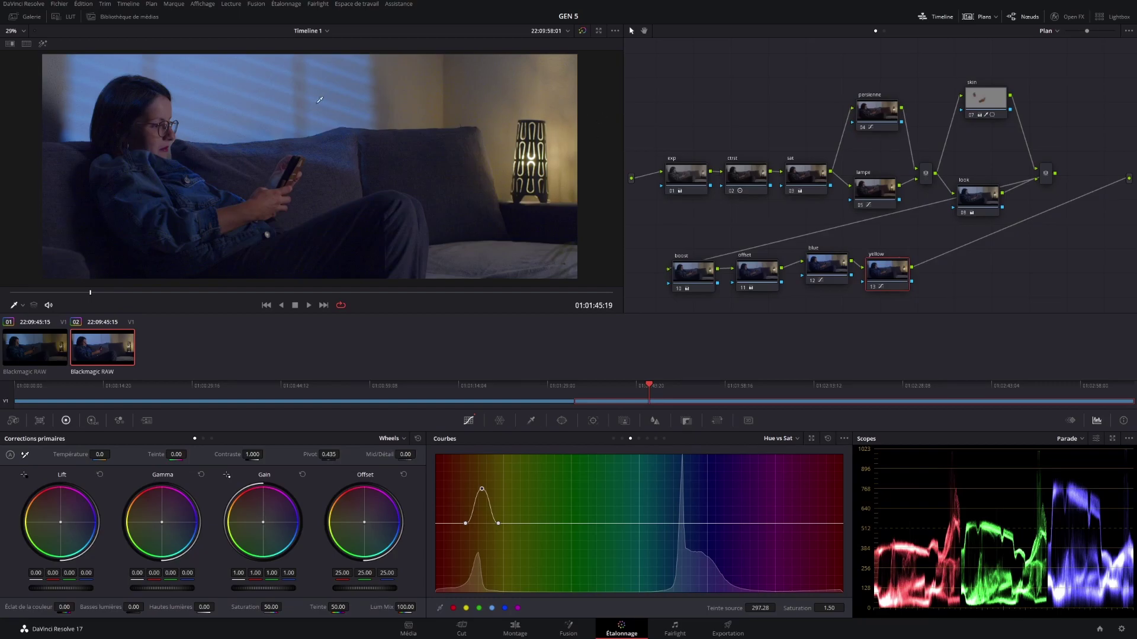
drag(877, 277, 882, 268)
key(alt+s)
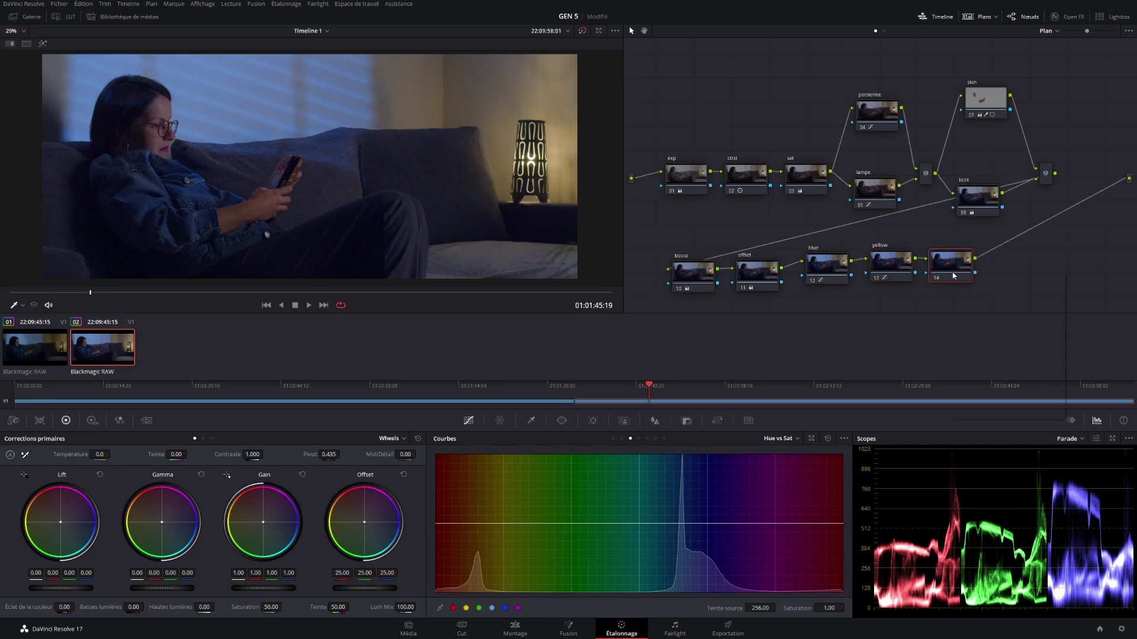
right_click(962, 279)
click(977, 290)
key(Return)
Step: Add a circular power window on the vignette node, reshape it into a tall ellipse and place it over the seated woman
click(562, 421)
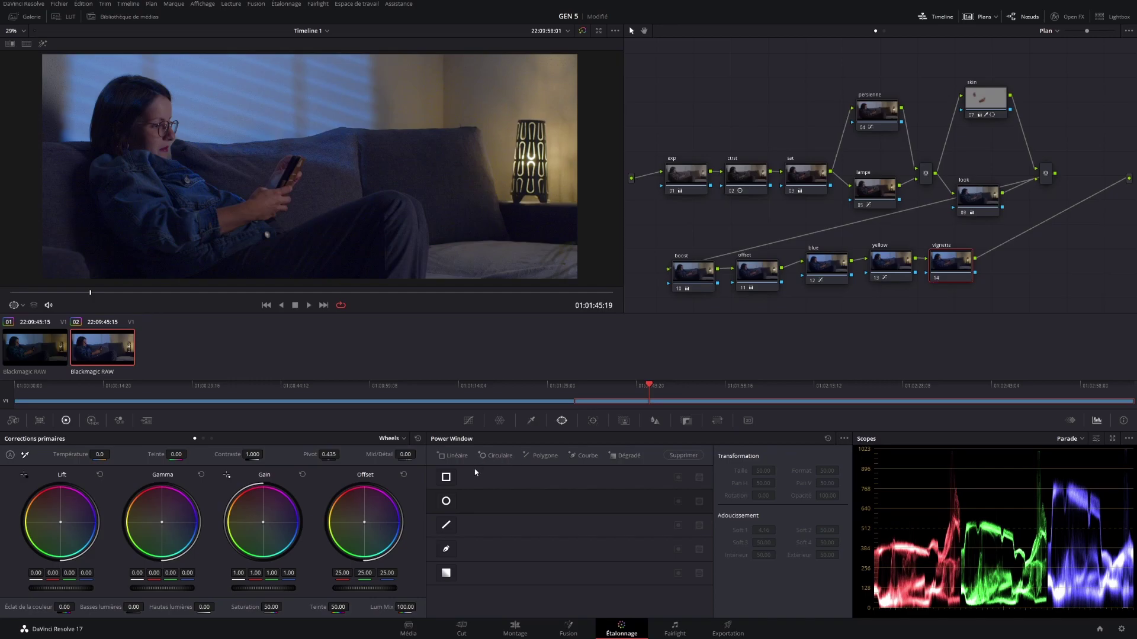
click(495, 460)
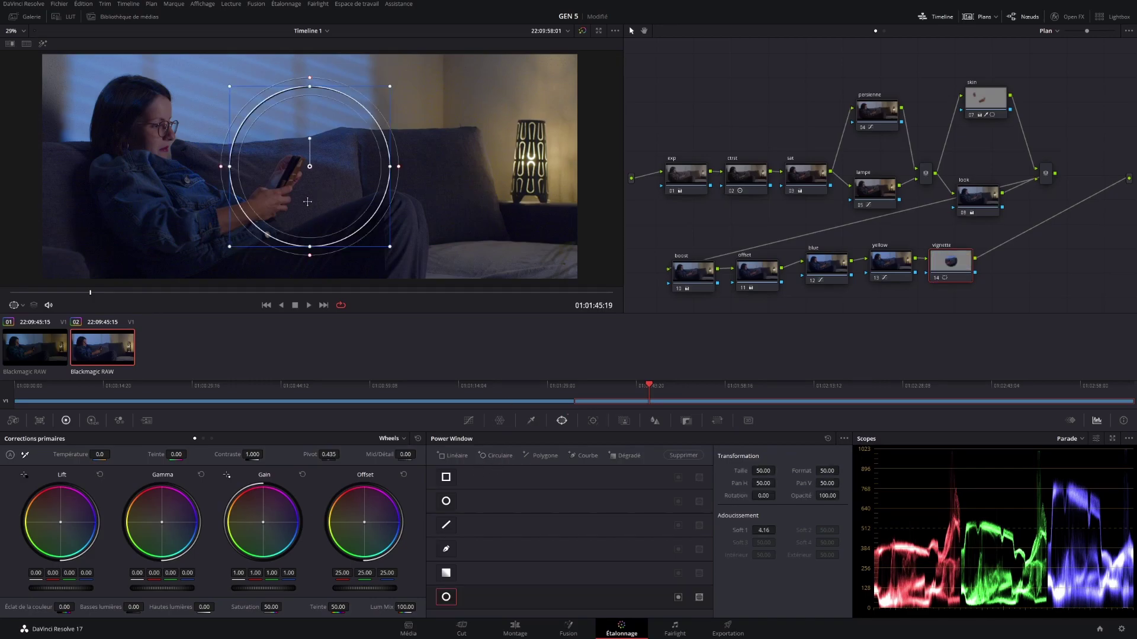
drag(307, 214, 243, 234)
scroll(295, 216, down, 3)
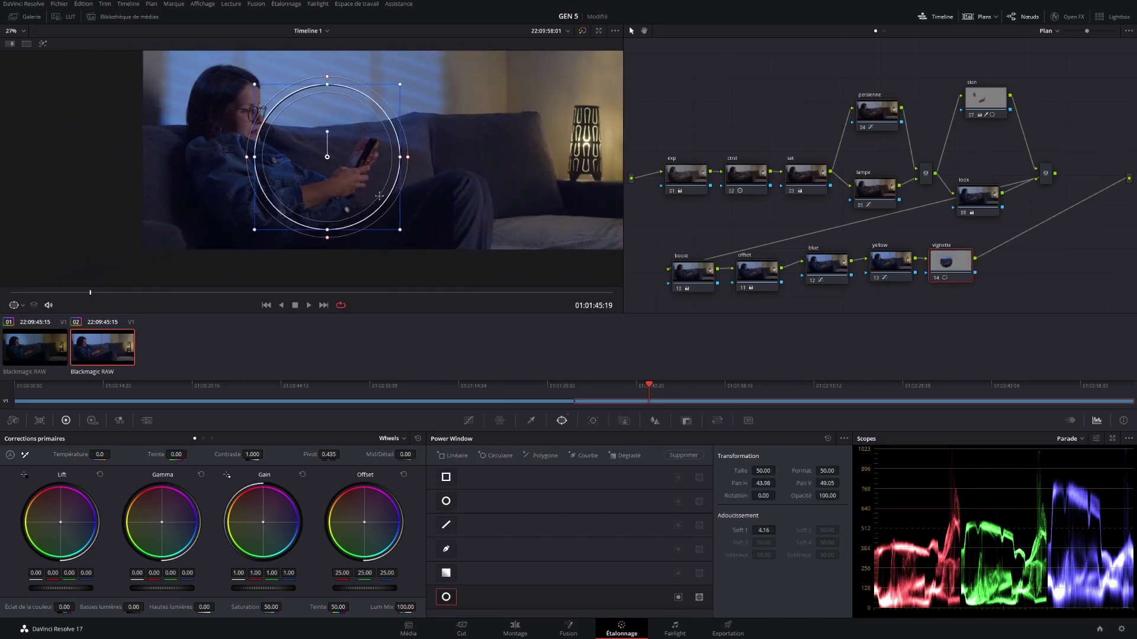
drag(326, 226, 325, 272)
drag(307, 142, 242, 145)
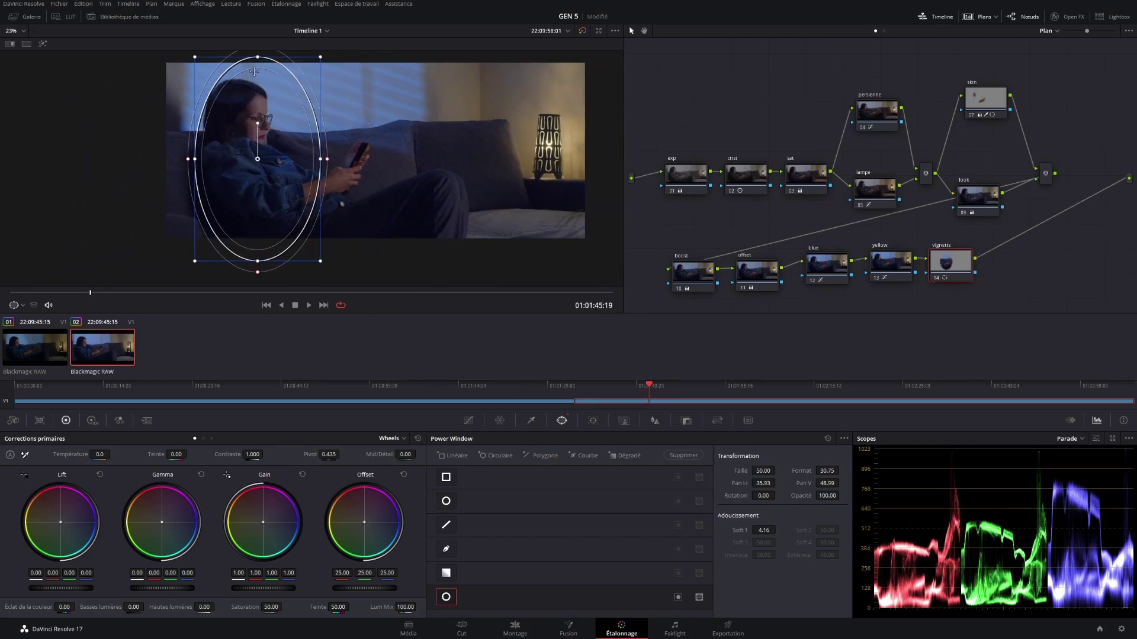
Step: Stretch the ellipse beyond the frame's upper edge and tilt it along the woman's body to a rotation of about -17
drag(258, 58, 257, 51)
scroll(257, 121, down, 2)
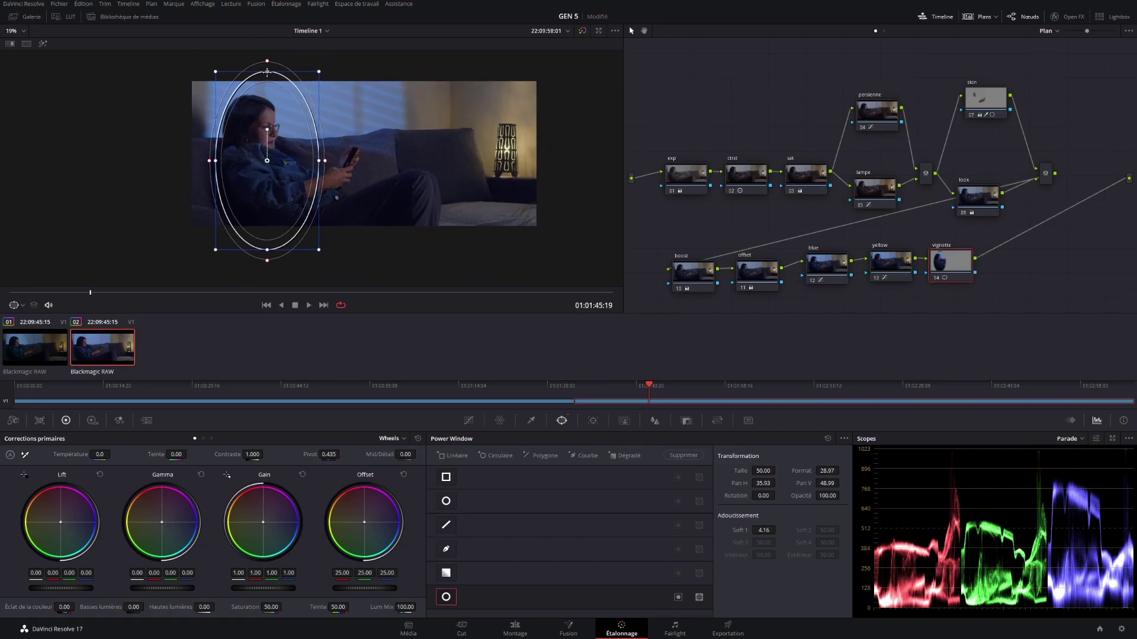
drag(266, 73, 268, 50)
drag(291, 194, 270, 118)
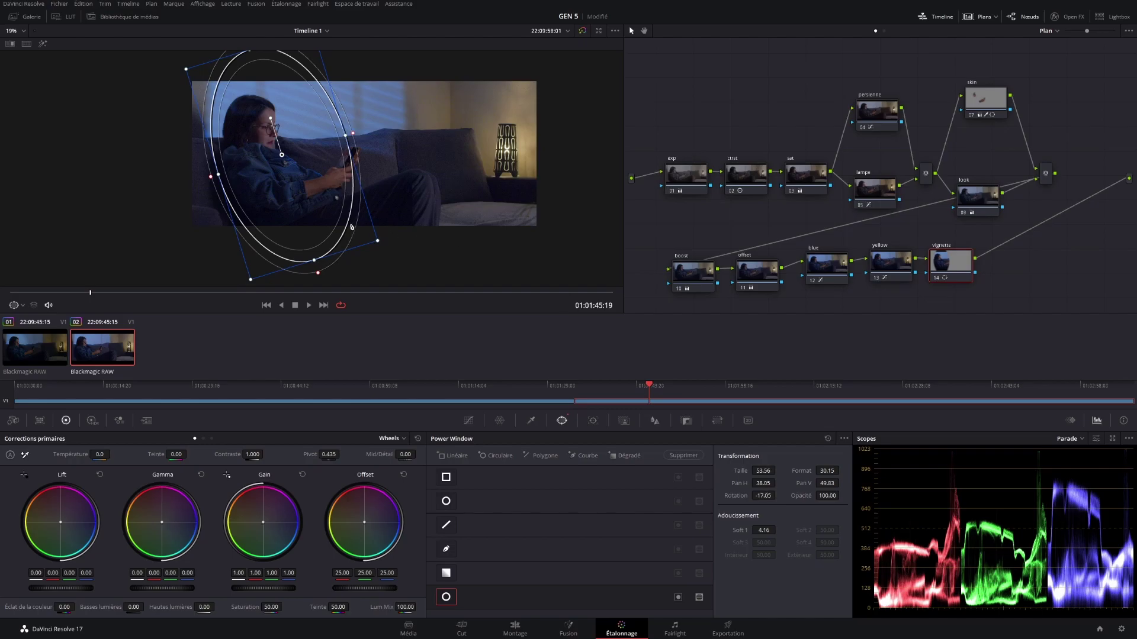
Step: Widen the tilted ellipse to enclose the woman and her phone, recentre it slightly, and set its Soft 1 to 7.70
drag(347, 137, 369, 135)
drag(310, 173, 313, 175)
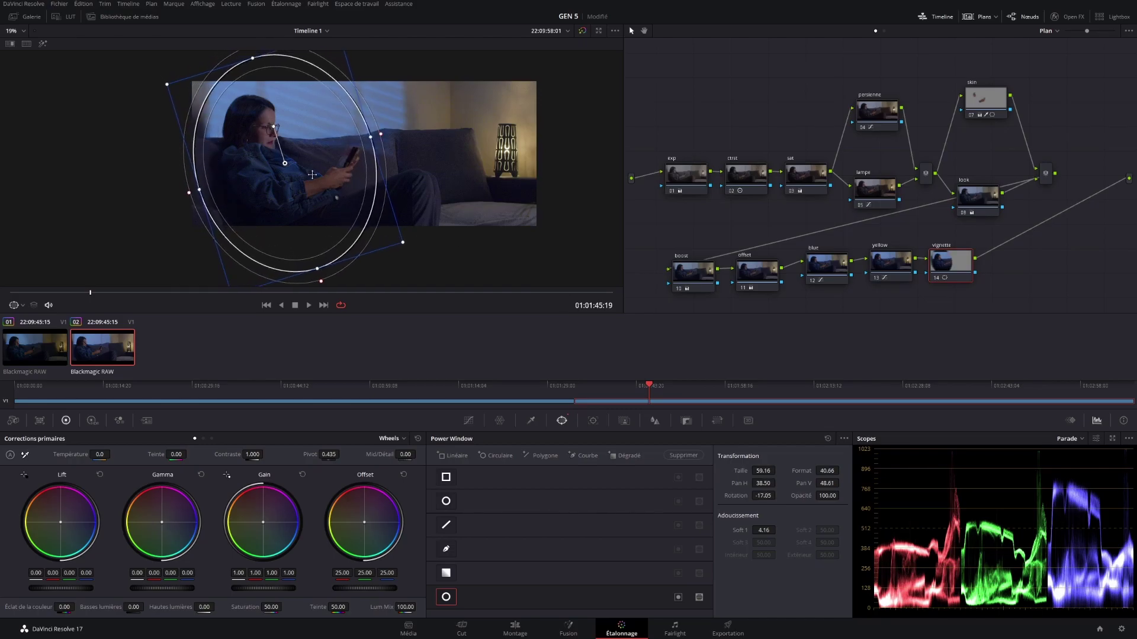
drag(763, 530, 778, 529)
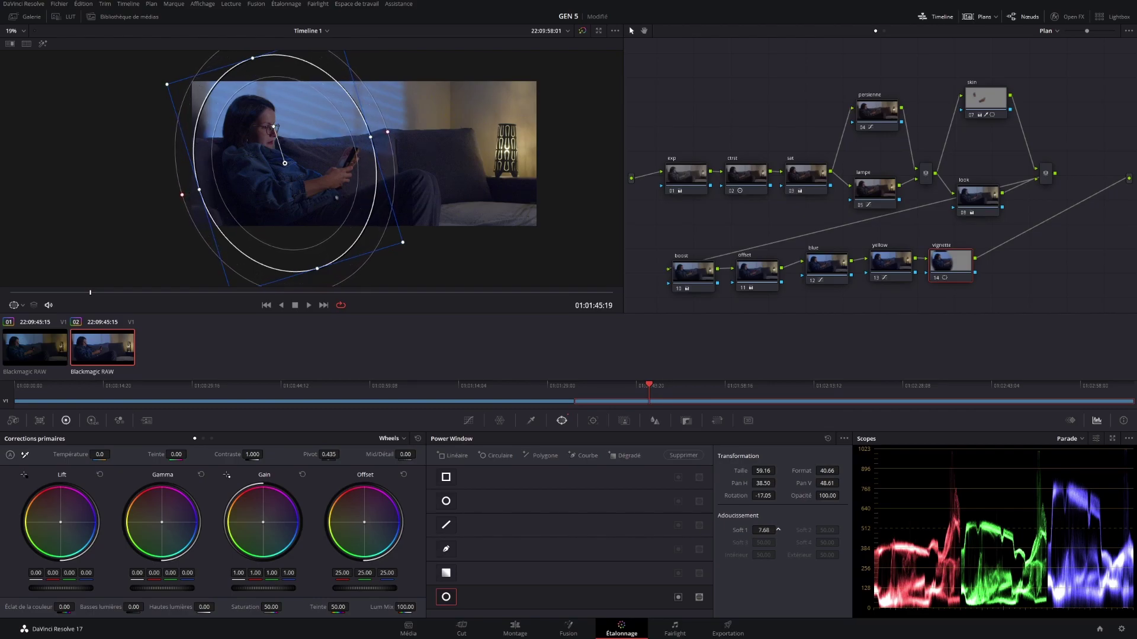
scroll(308, 264, up, 2)
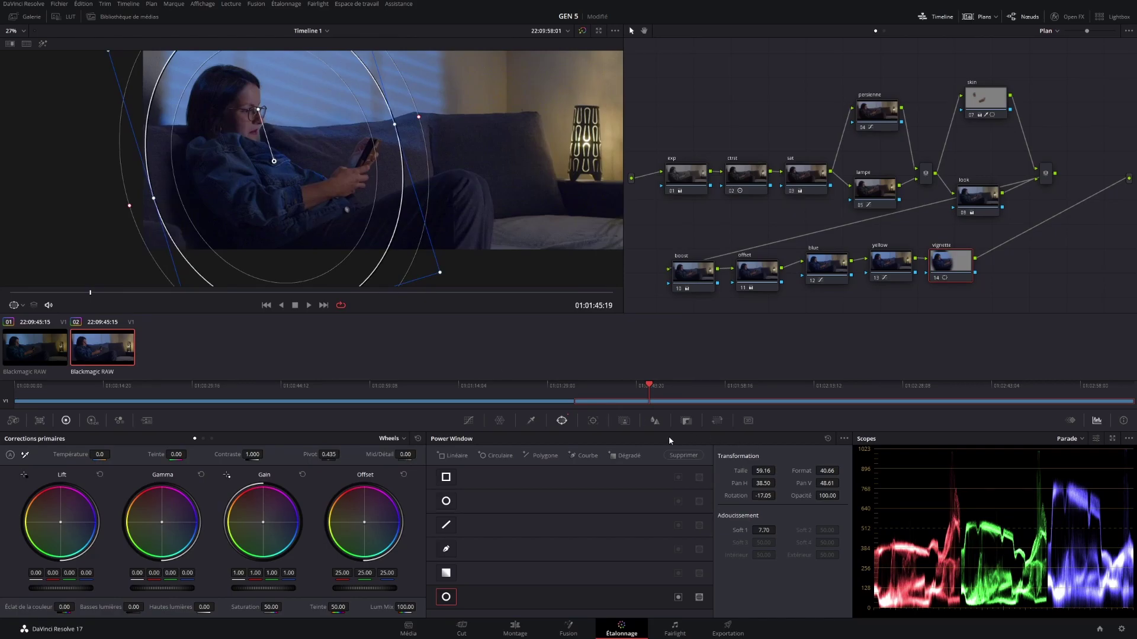
Step: Try the elliptical window's mask and invert options, toggling each back to its starting state
click(699, 599)
click(679, 598)
click(678, 598)
click(679, 598)
click(678, 598)
click(678, 599)
click(678, 599)
click(699, 598)
Step: Invert the elliptical window so the vignette node affects the area outside it, checking the selection with the highlight preview
click(45, 44)
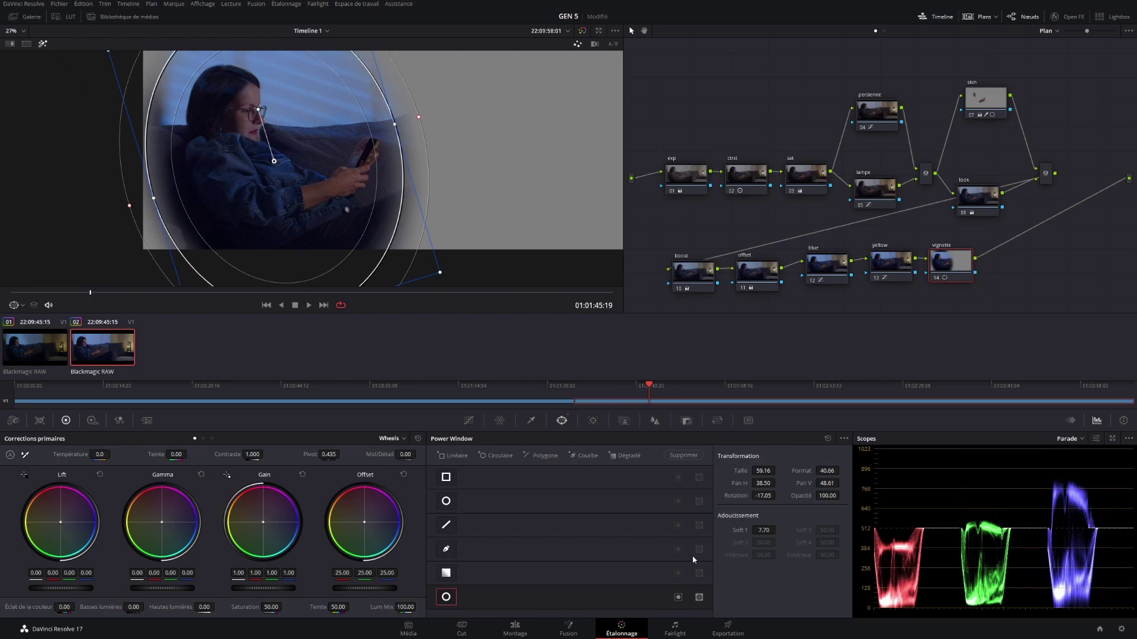
click(678, 598)
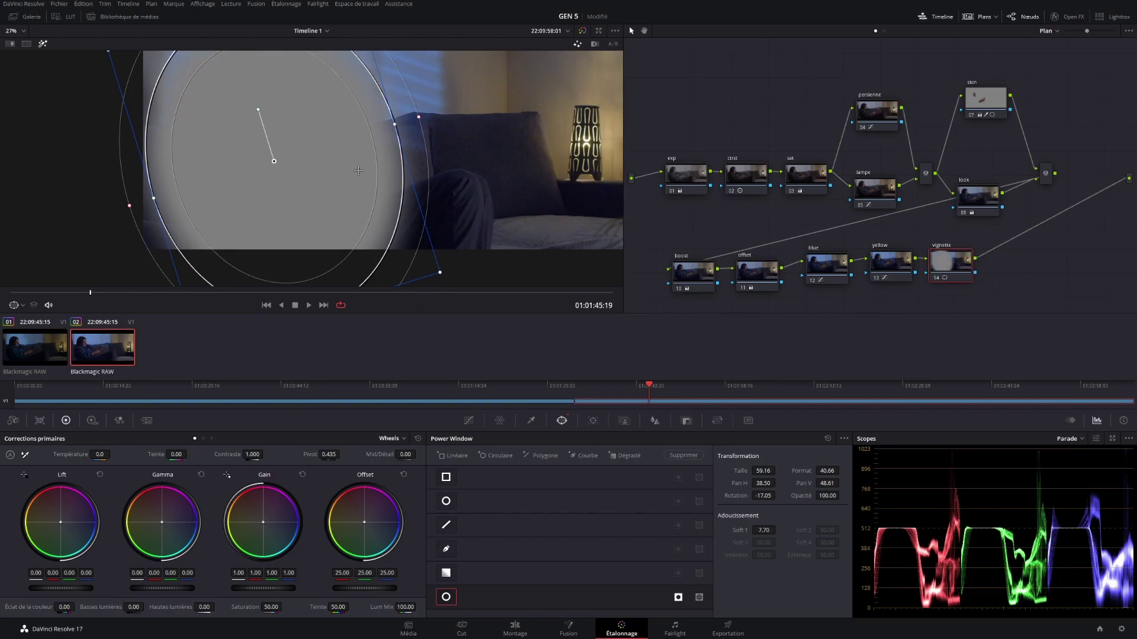
click(678, 598)
click(679, 598)
click(43, 44)
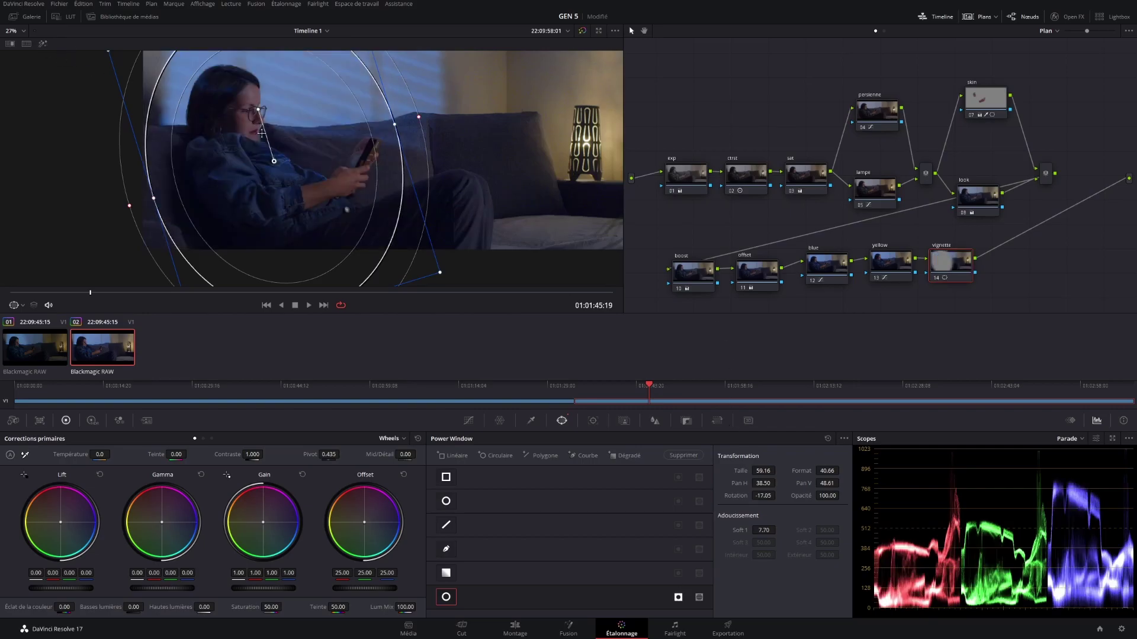
scroll(248, 195, up, 3)
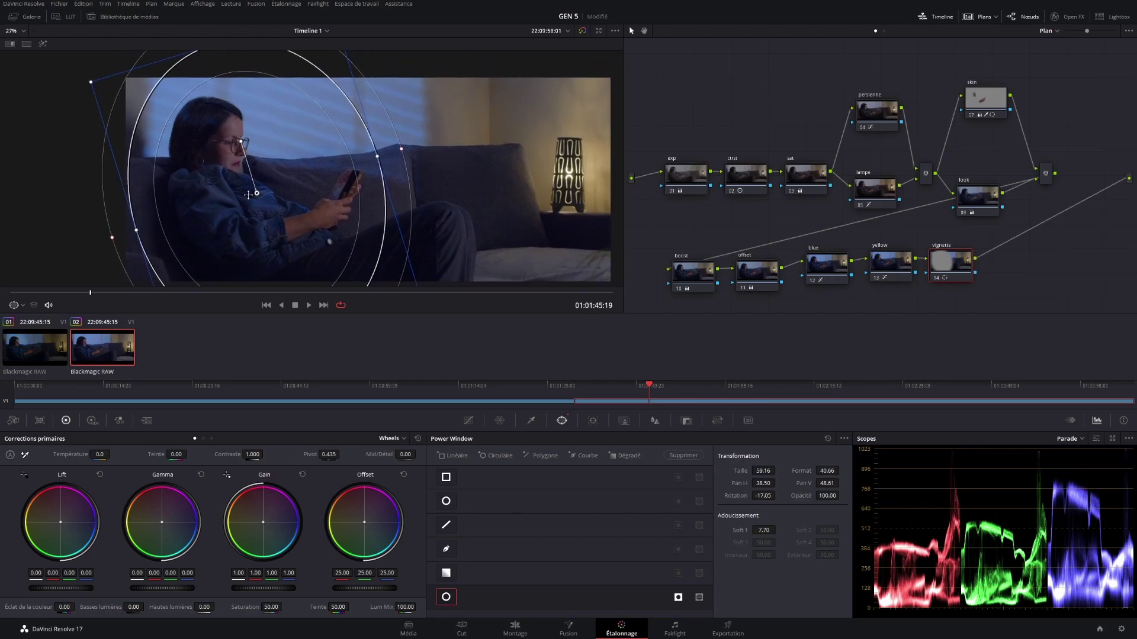